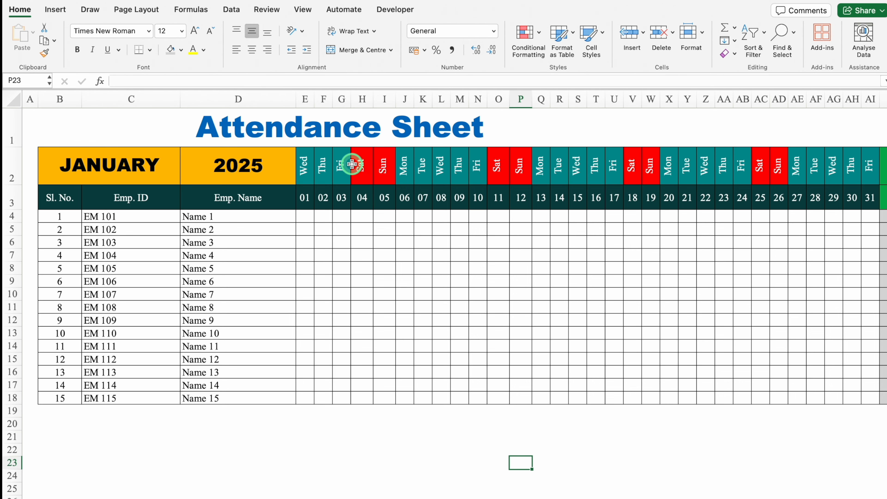
Step: Try the attendance codes P, A and H in cell AB5 of the finished January sheet using its validation list
scroll(374, 496, right, 5)
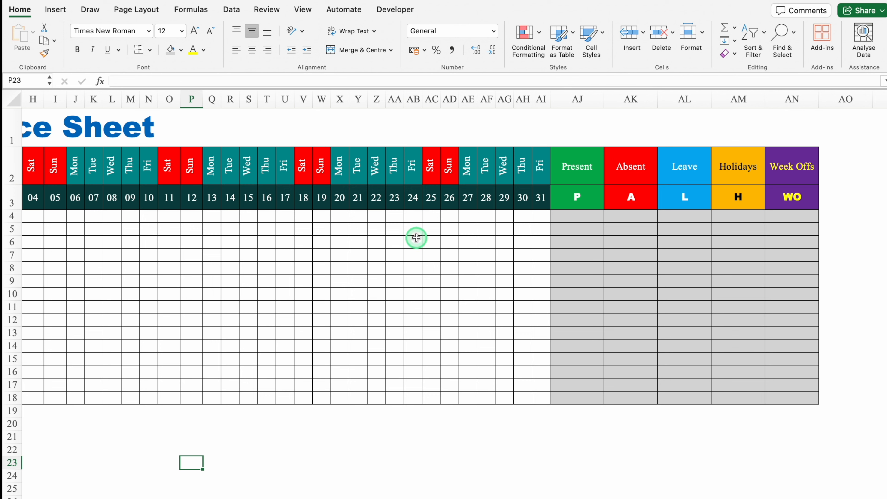
click(415, 229)
click(427, 230)
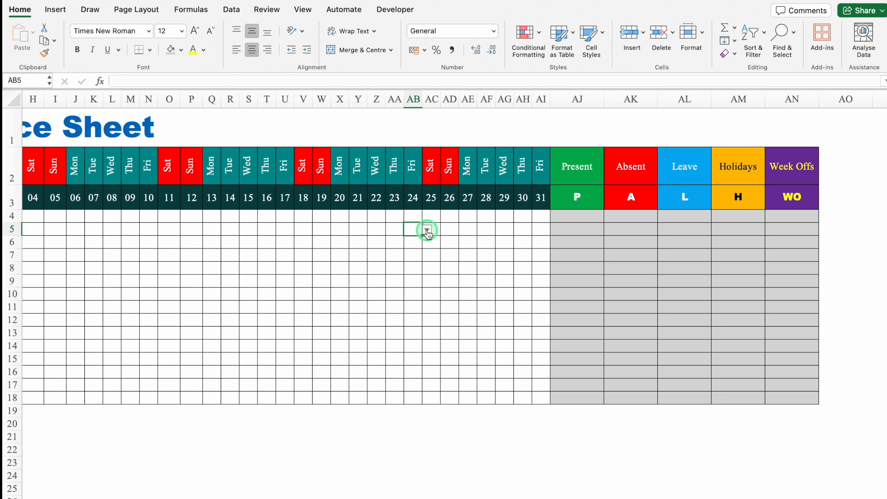
click(427, 230)
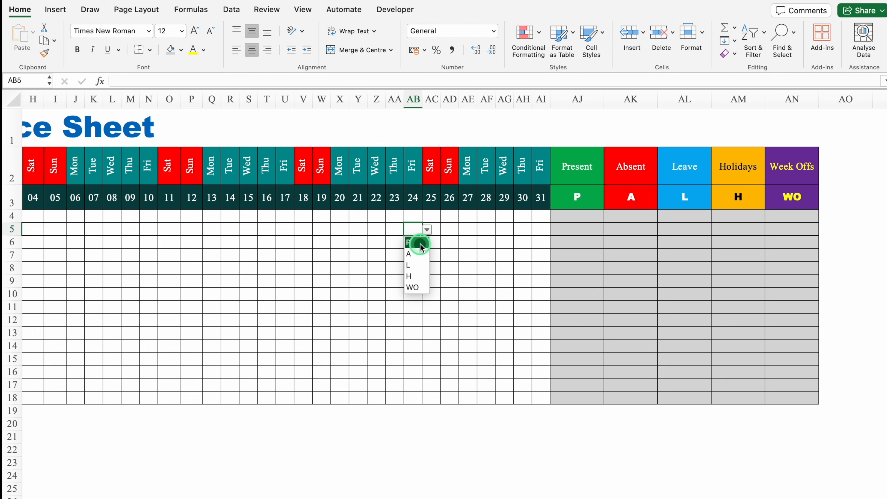
click(419, 244)
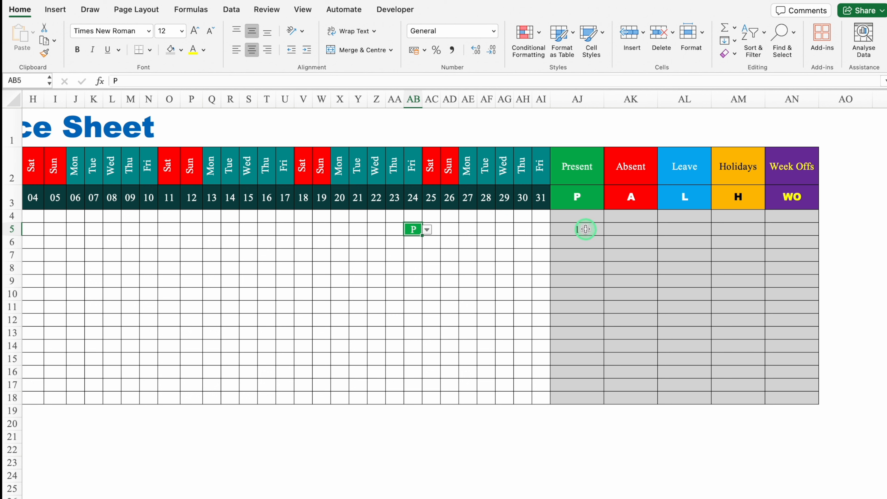
click(428, 230)
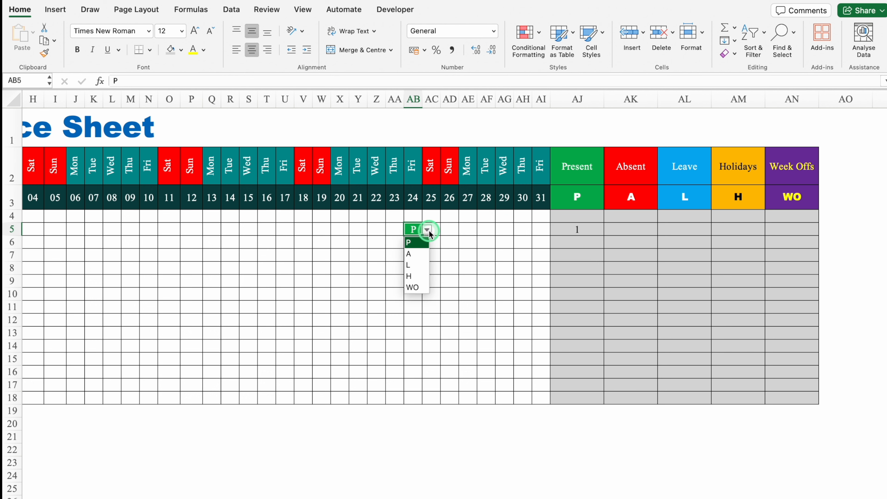
click(424, 253)
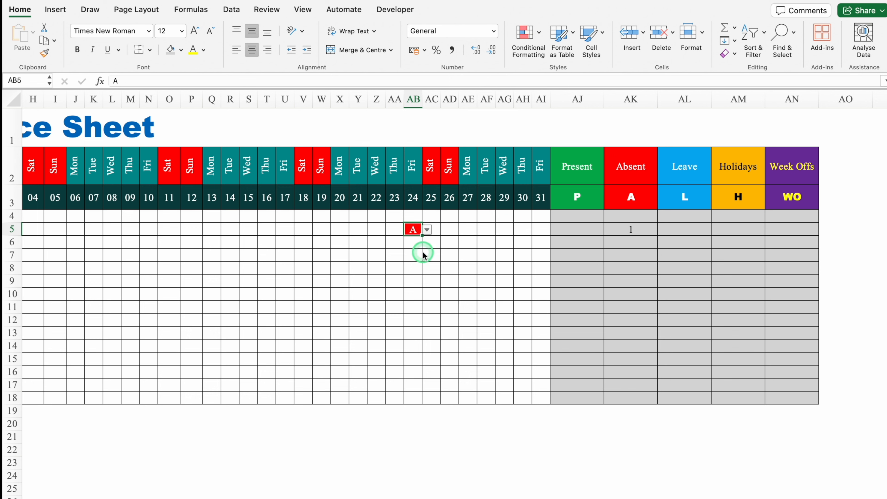
click(427, 230)
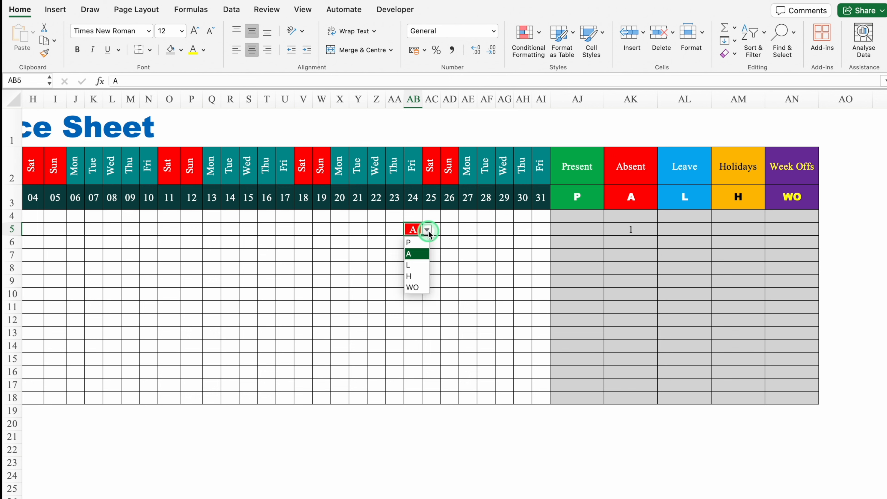
click(413, 276)
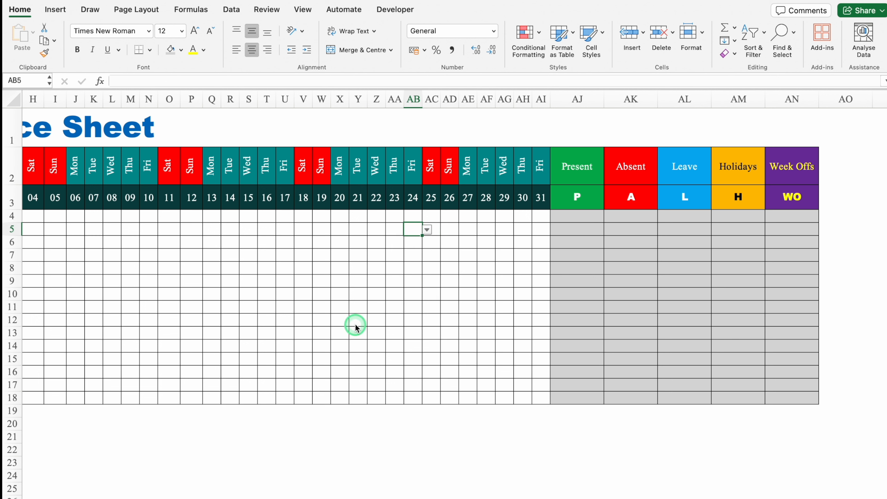
Step: Look through the other monthly attendance sheets of the finished workbook, including April 2025
click(107, 496)
key(ctrl+Page_Down)
key(ctrl+Page_Down)
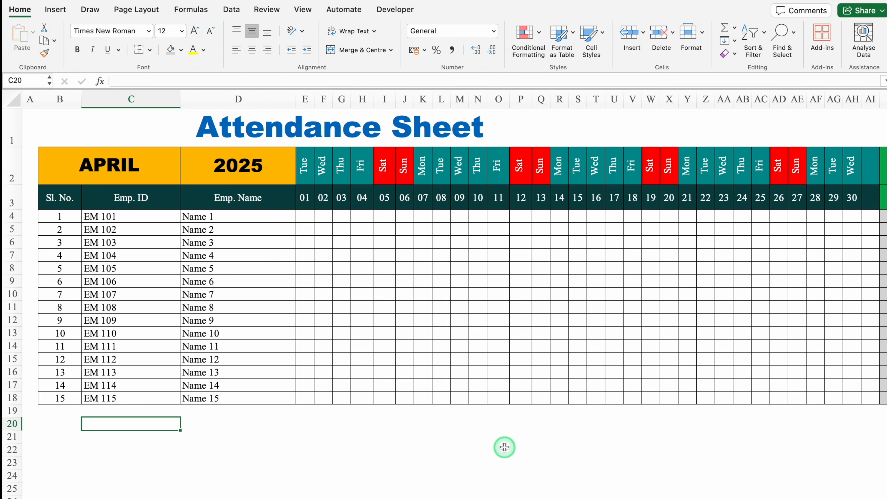
click(620, 497)
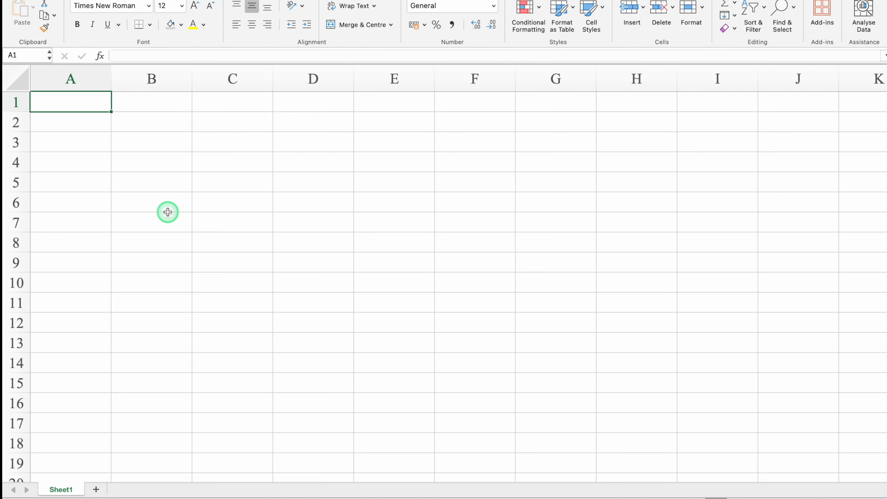
Step: Rename Sheet1 of the blank workbook to January and narrow column A to a slim margin
double_click(66, 491)
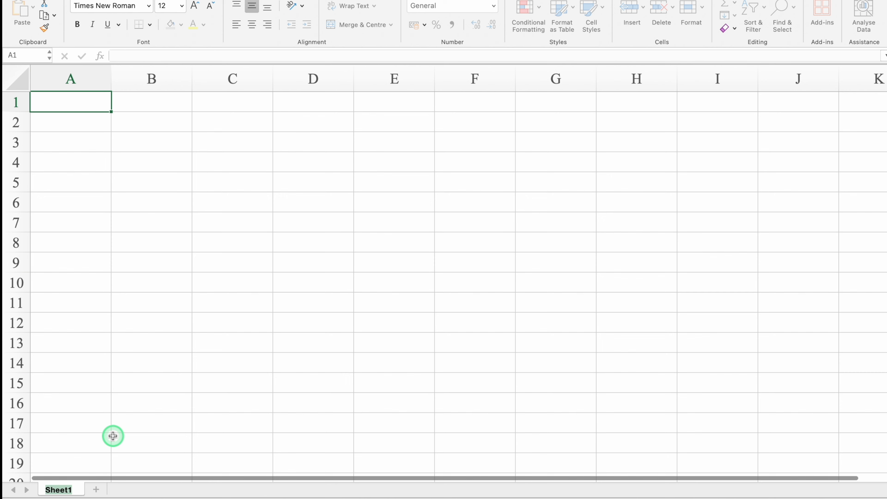
text(January)
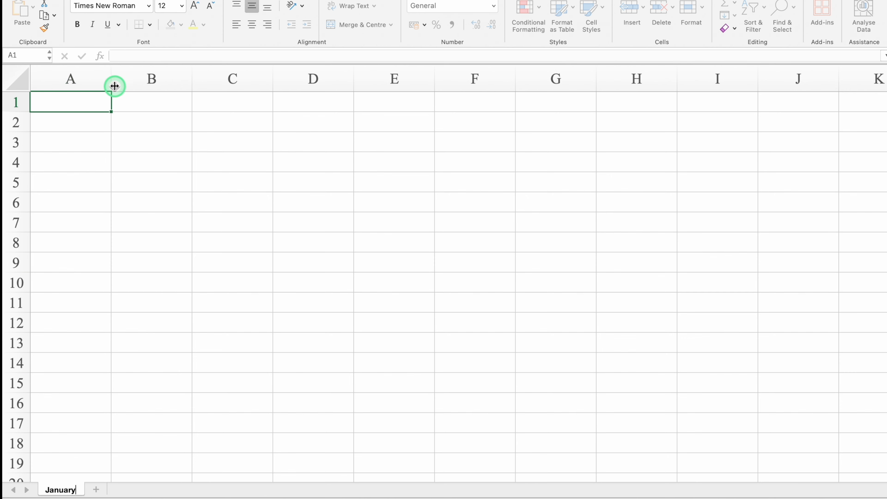
drag(112, 83, 41, 97)
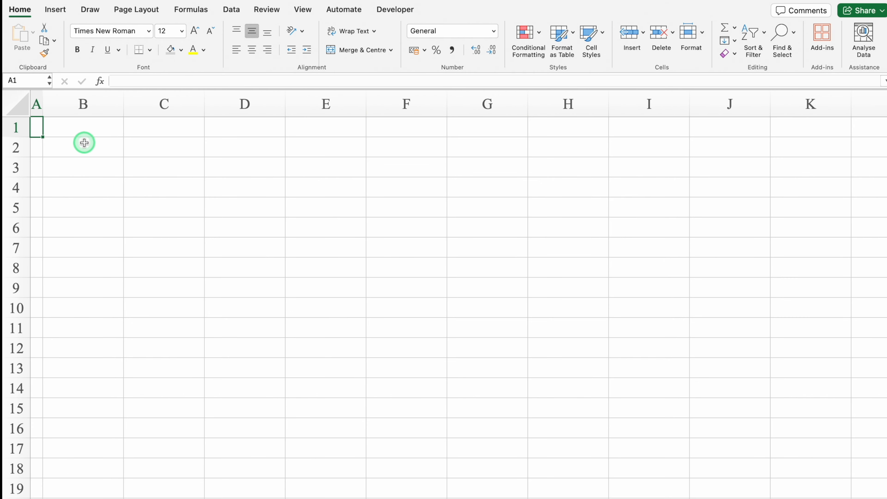
Step: Merge and centre B2:C2, enter JANUARY in it, and enter 2025 in D2
click(86, 120)
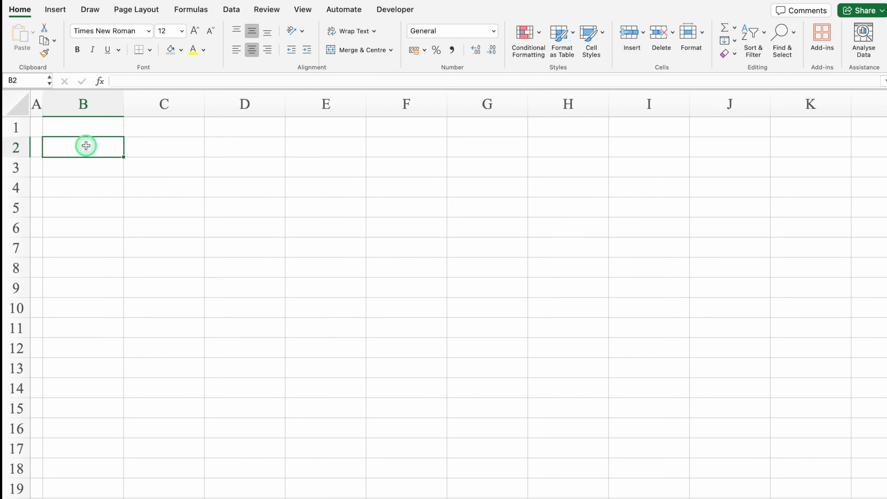
drag(86, 145, 140, 149)
click(362, 50)
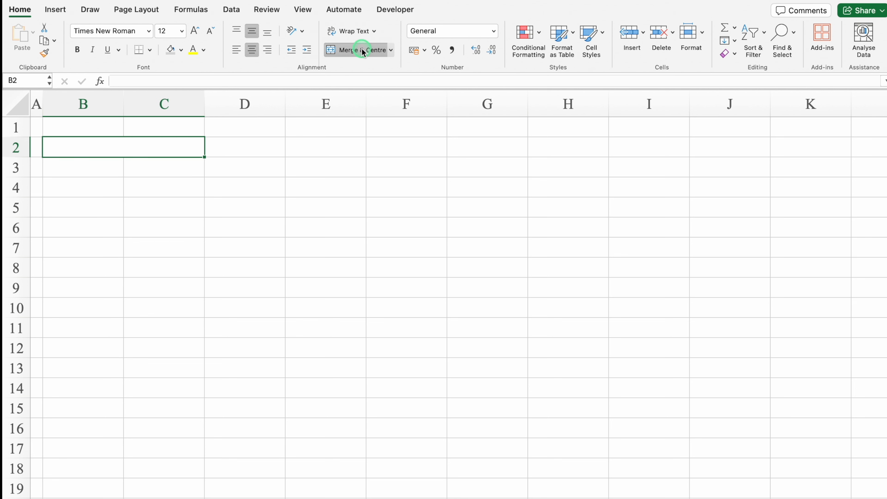
text(J)
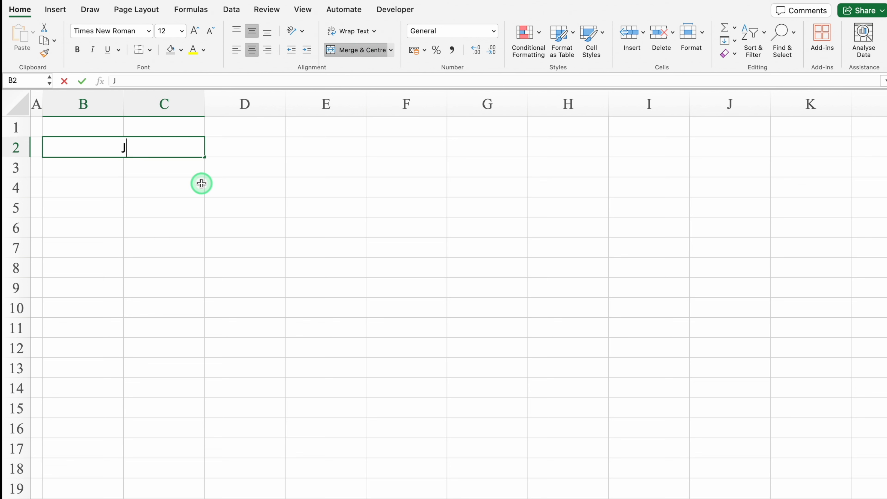
text(ANUARY)
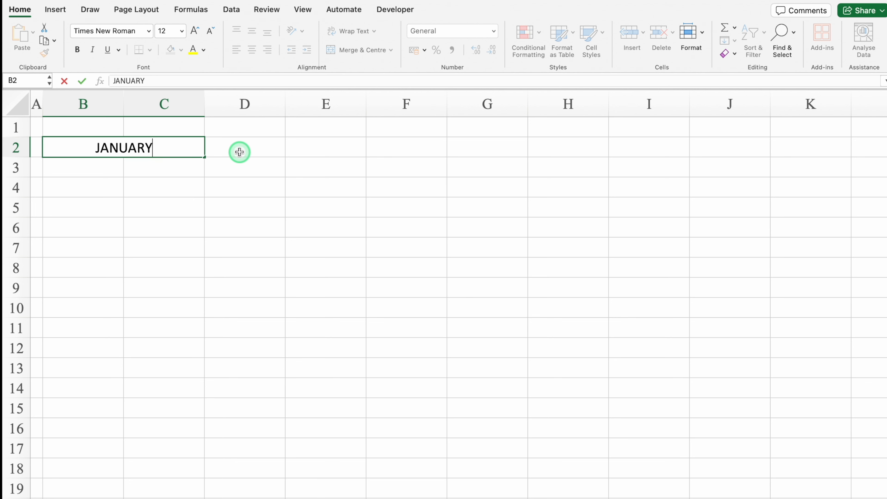
click(240, 153)
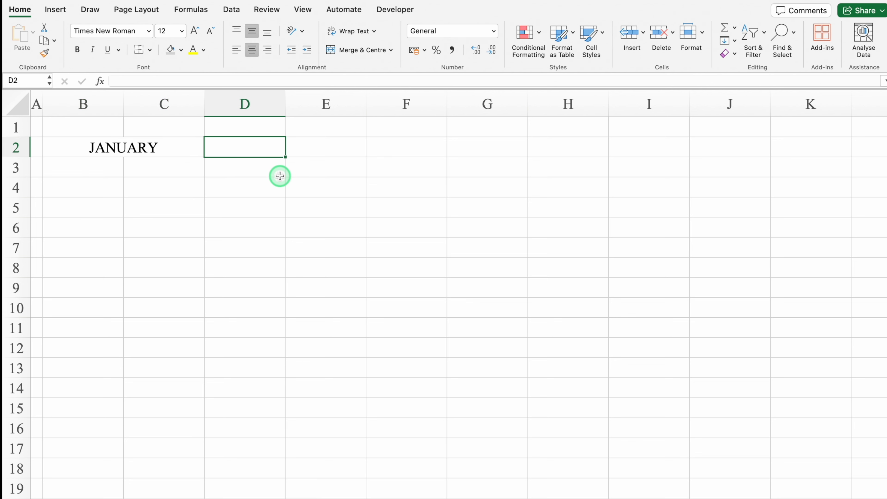
text(2025)
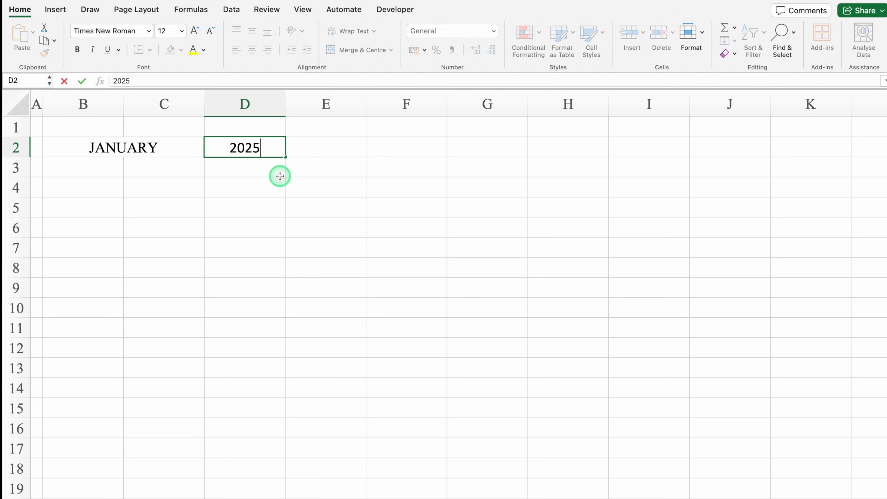
click(280, 176)
Step: Format the month and year cells B2:D2 with the standard orange fill and Arial Black at size 18
drag(182, 147, 229, 147)
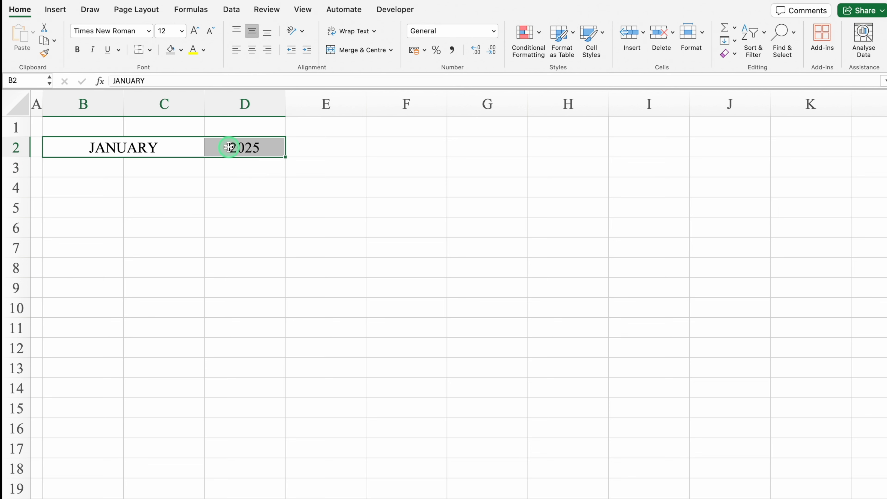
click(181, 50)
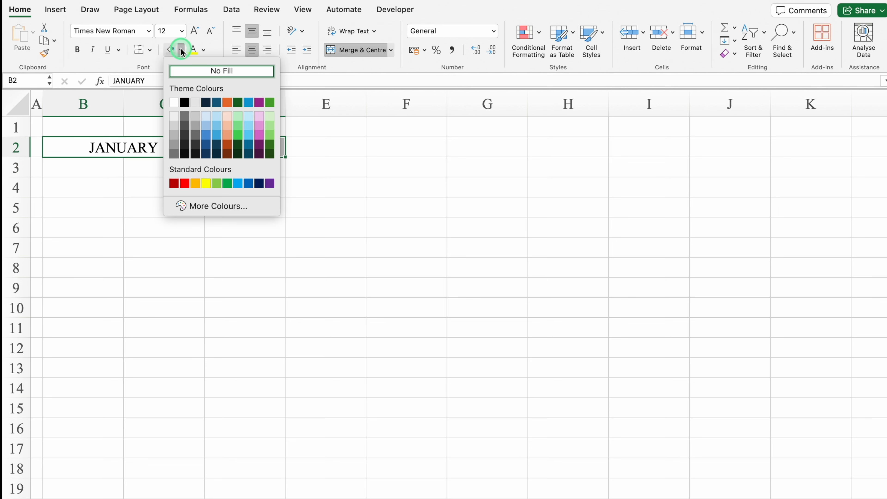
click(195, 184)
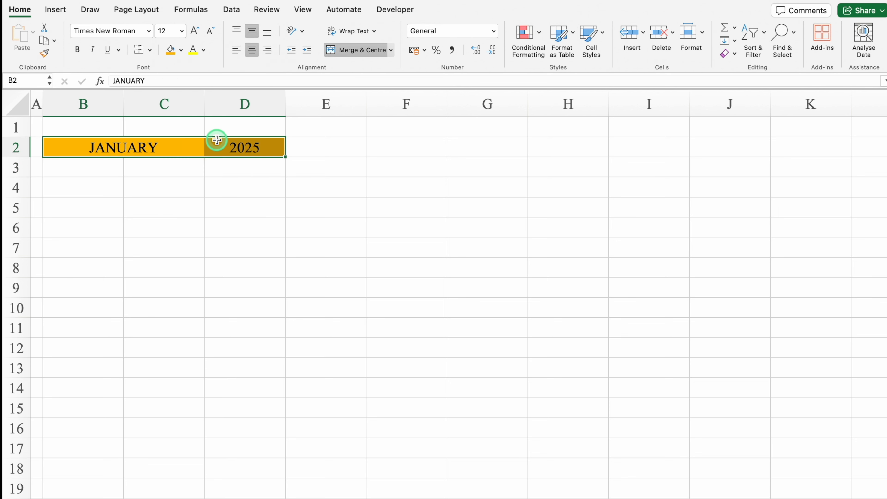
click(149, 34)
mouse_move(198, 135)
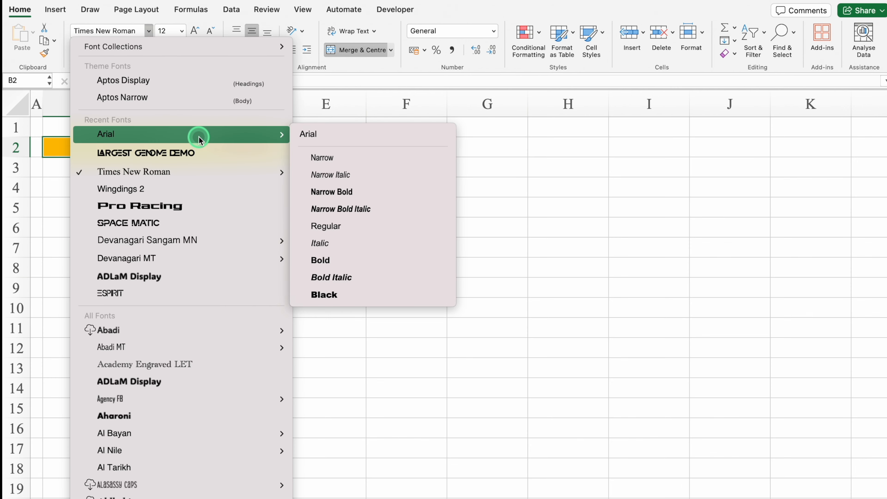
click(352, 293)
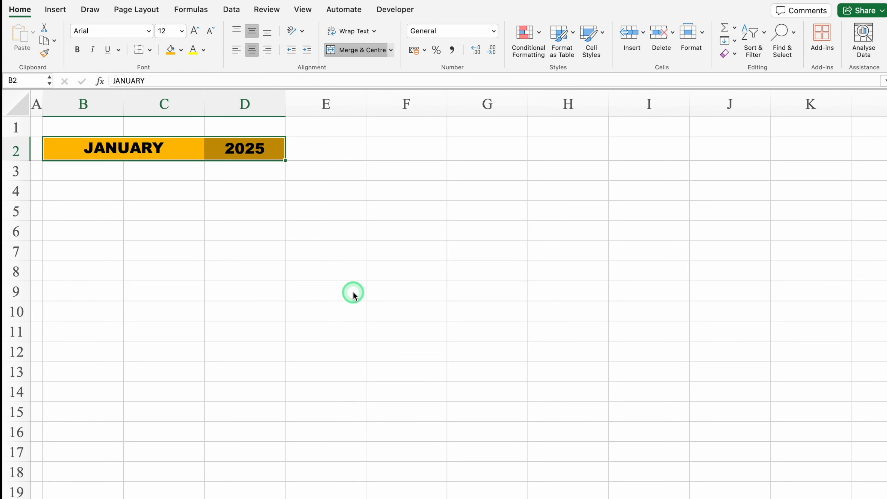
click(194, 32)
click(195, 32)
click(194, 32)
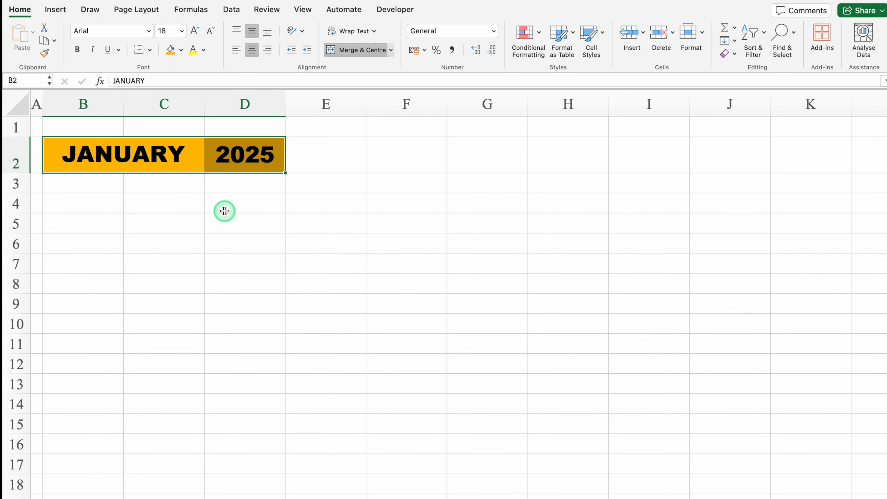
Step: Enter the column headings Sl. No., Emp. ID and Emp. Name in B3:D3
click(101, 189)
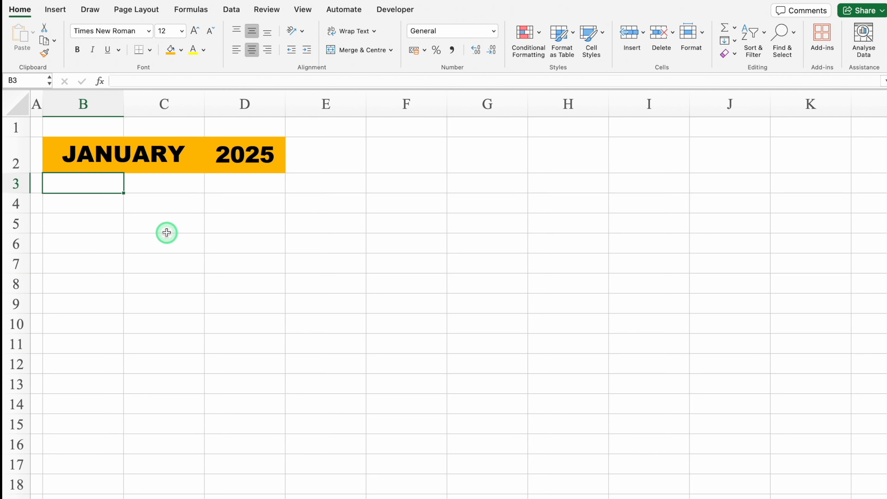
text(Sl. No.)
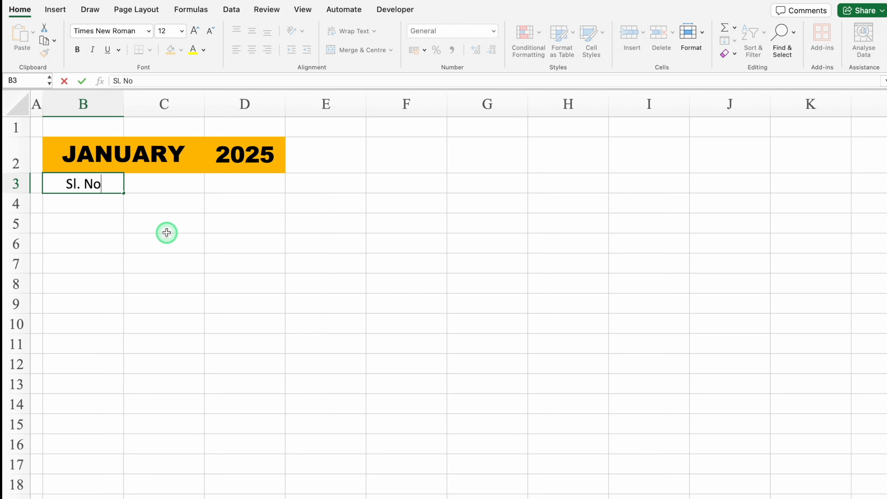
key(Tab)
text(Emp. ID)
key(Tab)
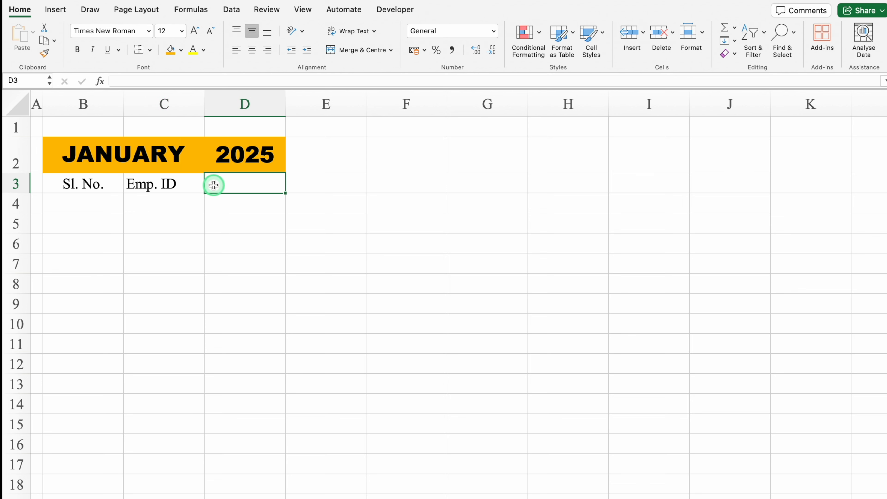
text(Emp. Name)
key(Tab)
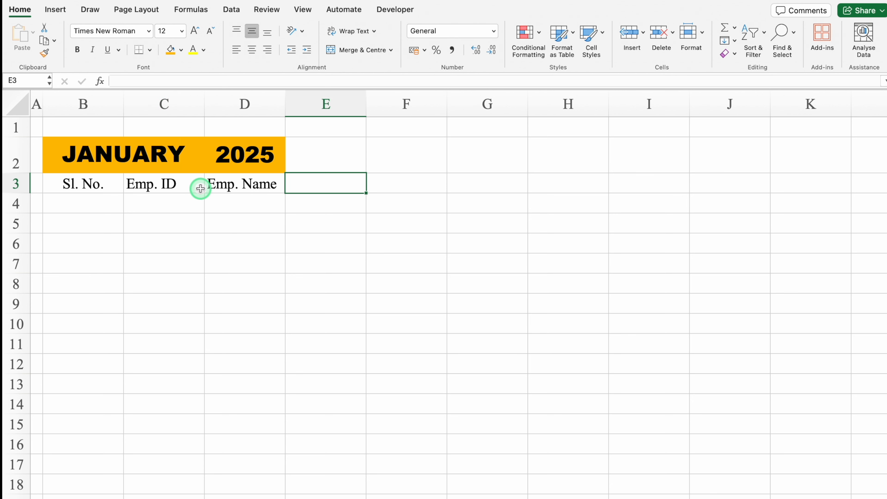
Step: Fill the Sl. No. column with serial numbers 1 to 10 in B4:B13
click(101, 203)
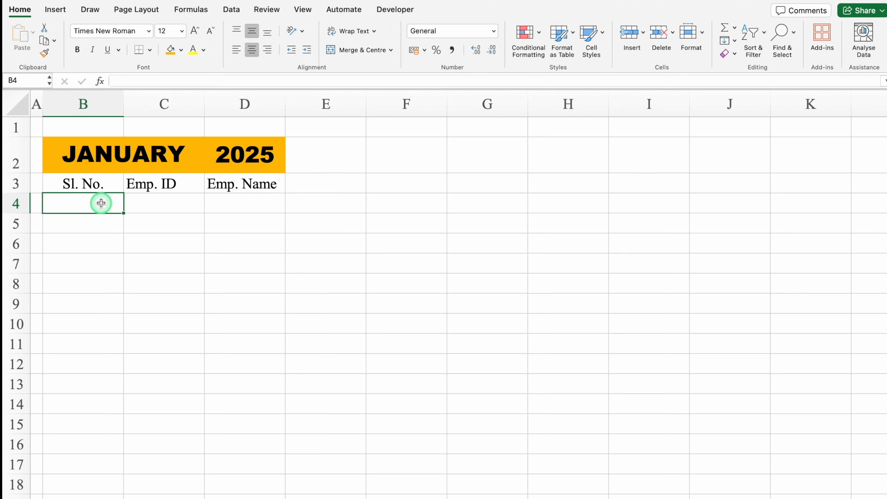
text(1)
key(Return)
text(2)
key(Return)
drag(101, 203, 124, 388)
Step: Enter EM 101 in C4 and autofill the employee IDs down to EM 110 in C13
key(Right)
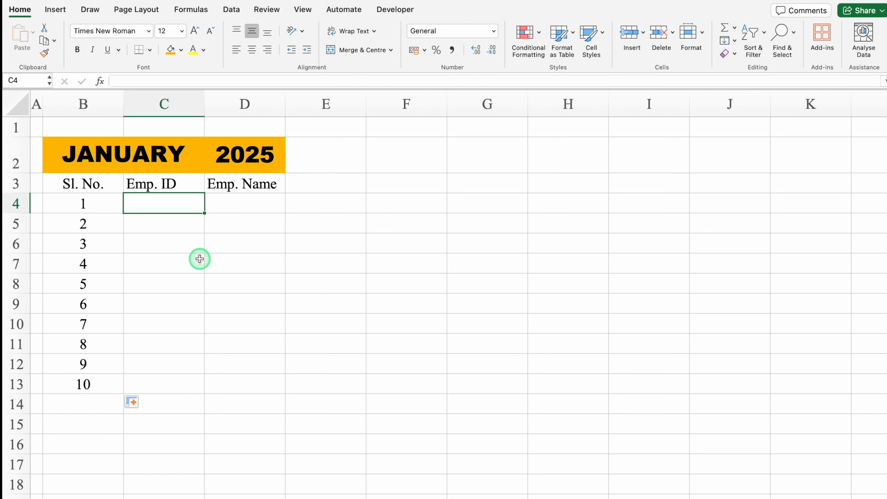
text(EM 101)
key(Return)
key(Up)
double_click(203, 214)
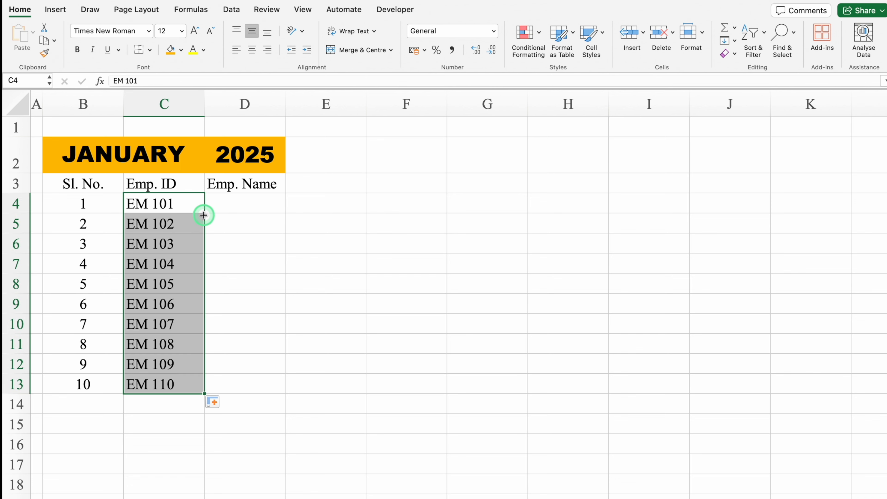
Step: Widen column D, enter Name 1 in D4 and autofill the employee names down to Name 10 in D13
click(236, 204)
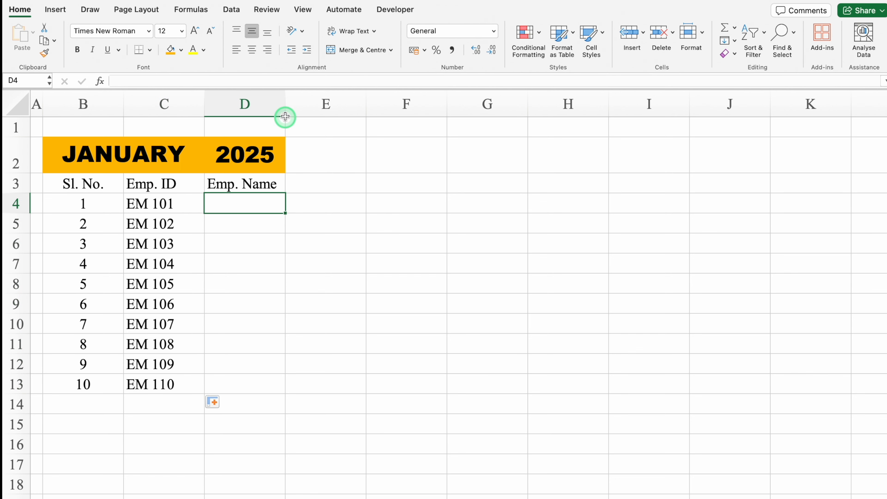
drag(285, 109, 336, 120)
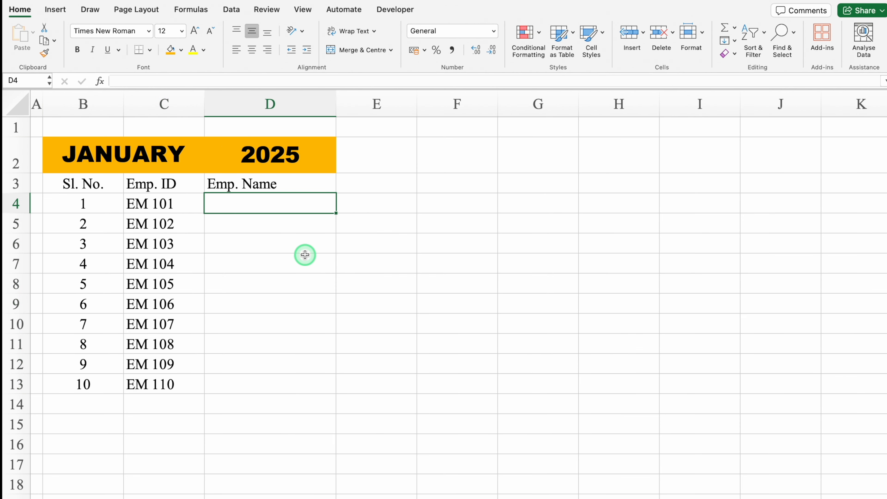
text(Name 1)
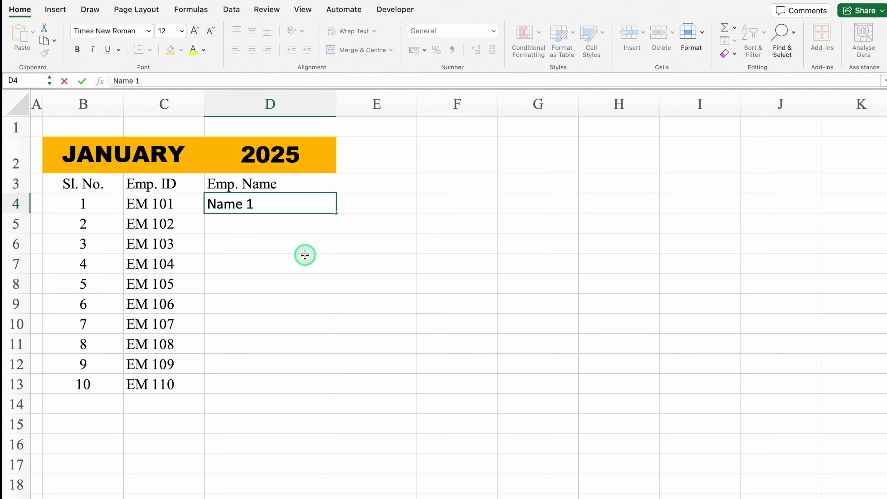
key(Return)
key(Up)
double_click(336, 214)
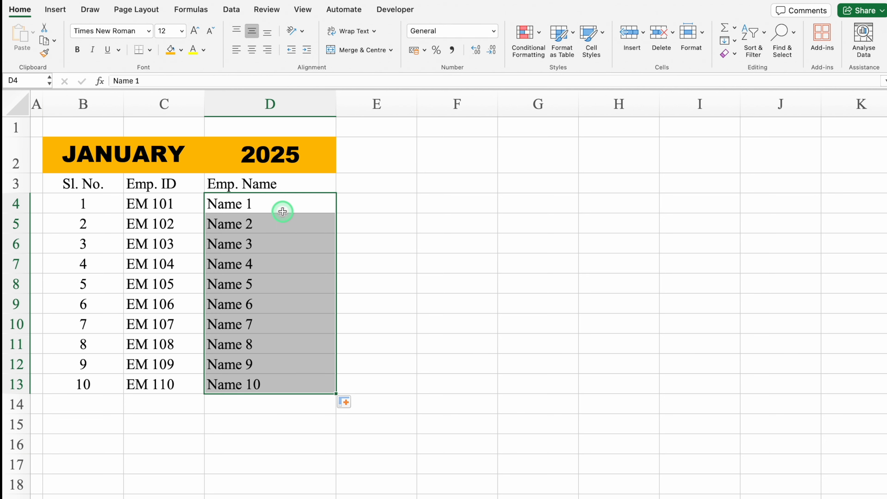
Step: Centre the headings in row 3 horizontally
click(15, 183)
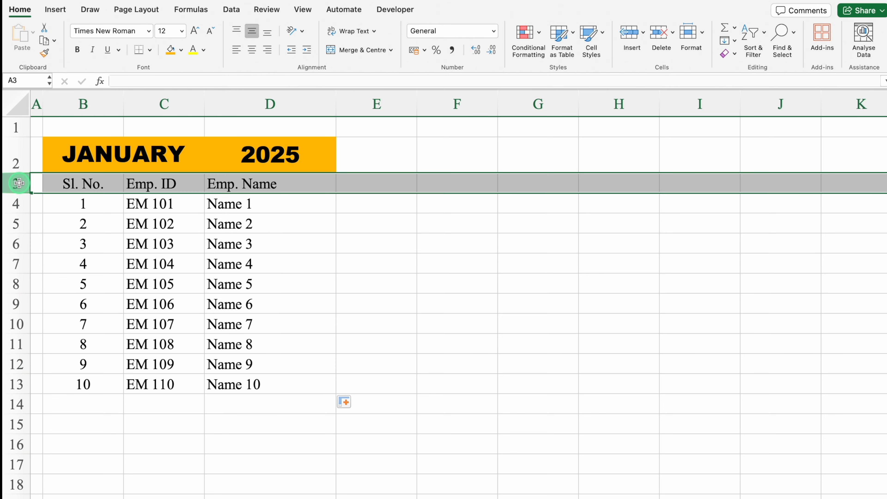
click(252, 49)
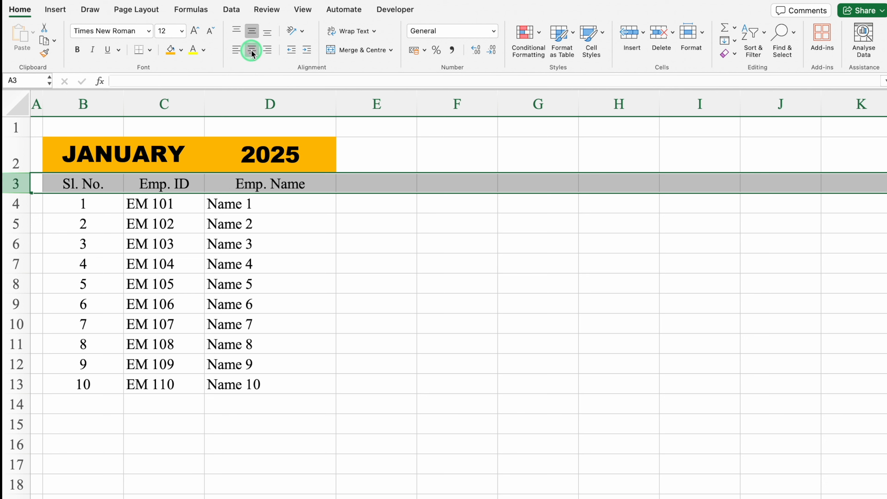
click(346, 265)
Step: Apply all borders to the table range B2:D13
click(170, 157)
drag(170, 157, 279, 378)
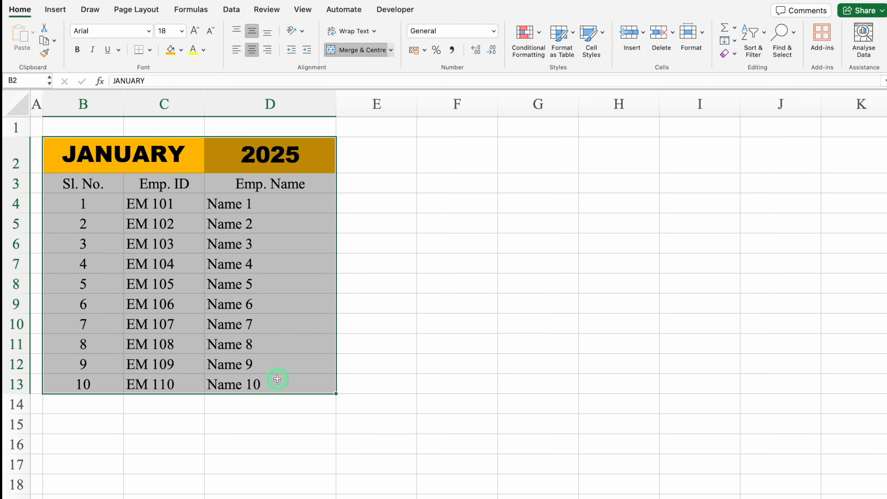
click(150, 50)
click(171, 158)
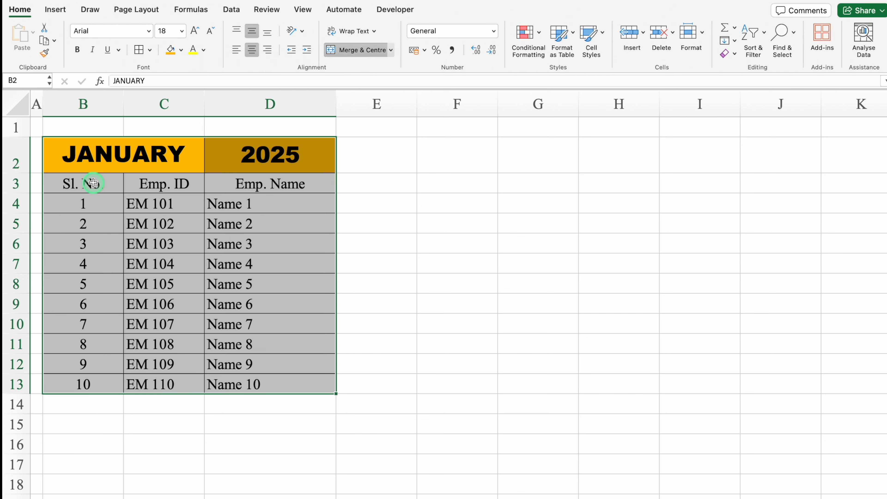
Step: Format the headings in B3:D3 with the standard blue fill and white font colour
click(93, 182)
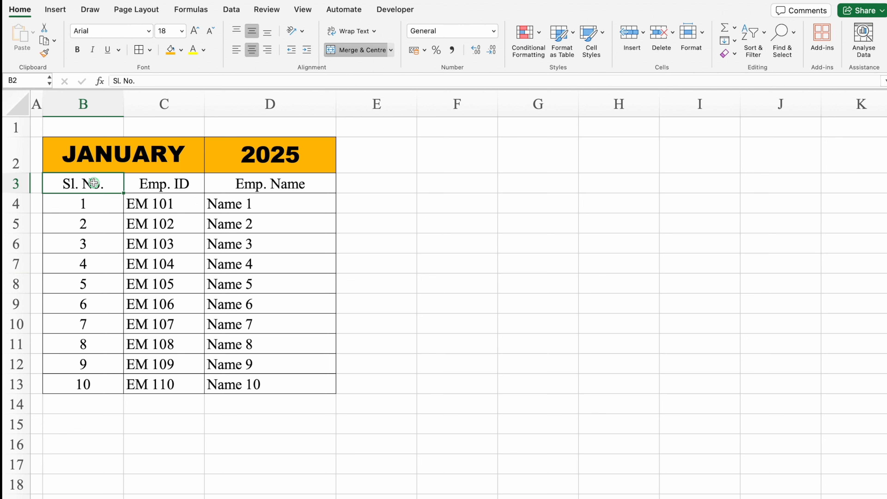
drag(93, 182, 246, 183)
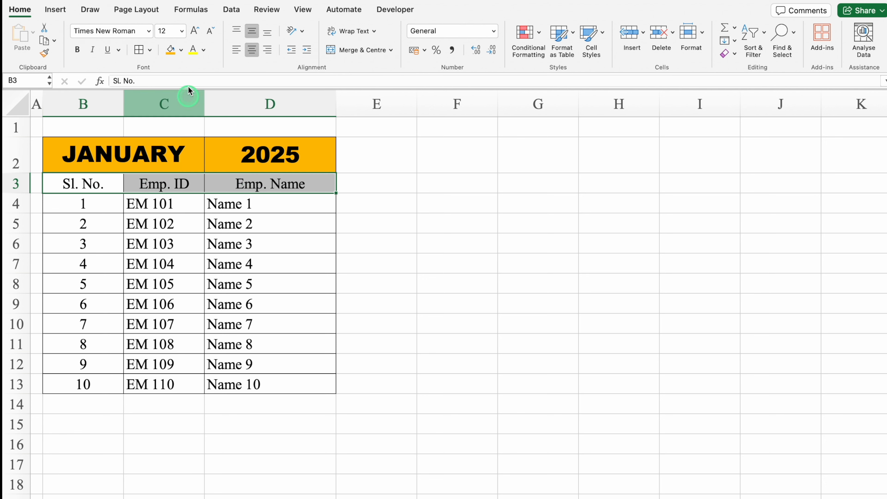
click(181, 50)
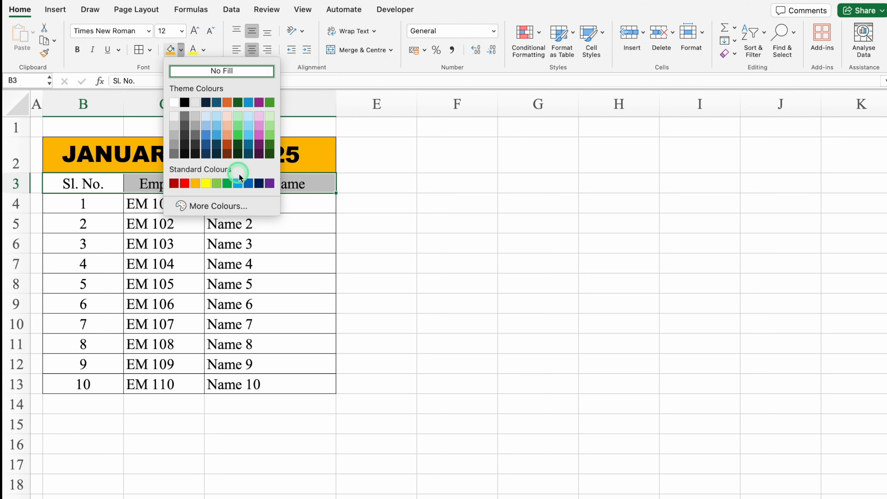
click(246, 182)
click(203, 49)
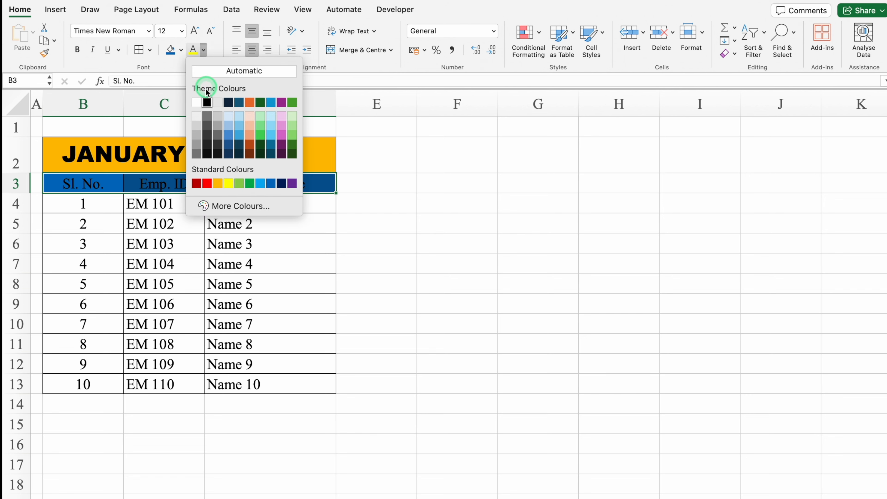
click(195, 102)
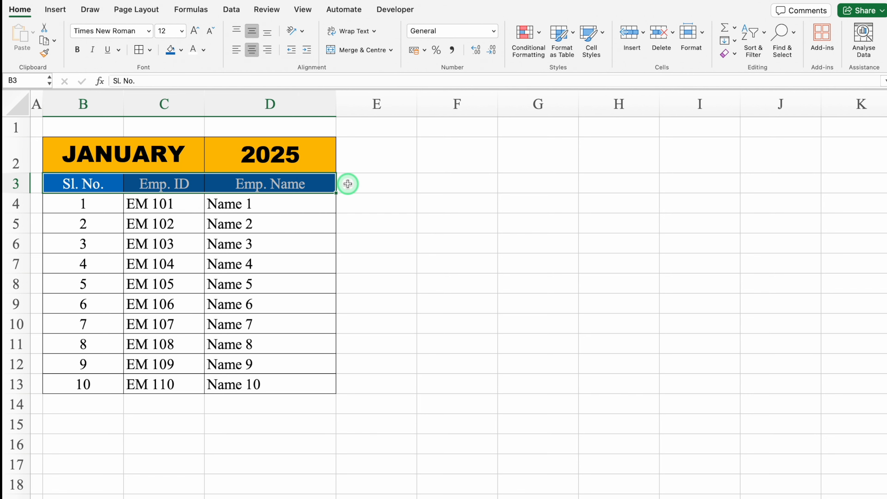
Step: Enter the formula =DATEVALUE("1"&B2&D2) in E3 to build the first date from the month and year cells
click(373, 186)
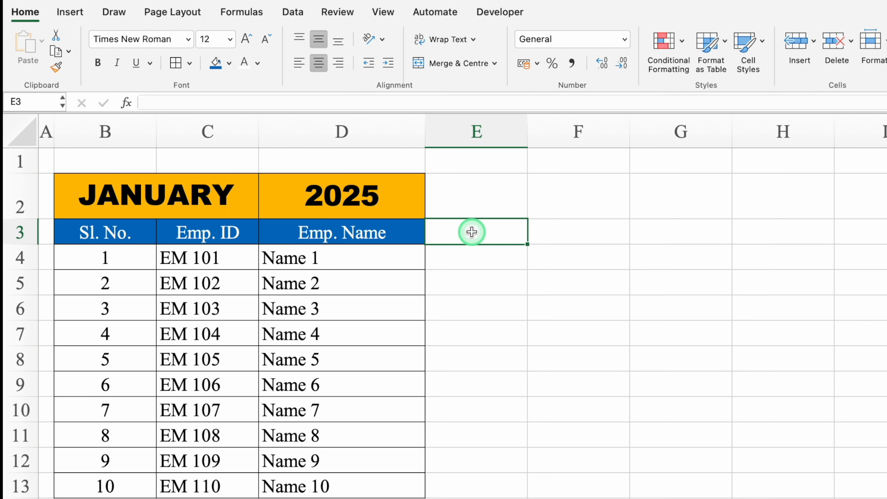
text(=date)
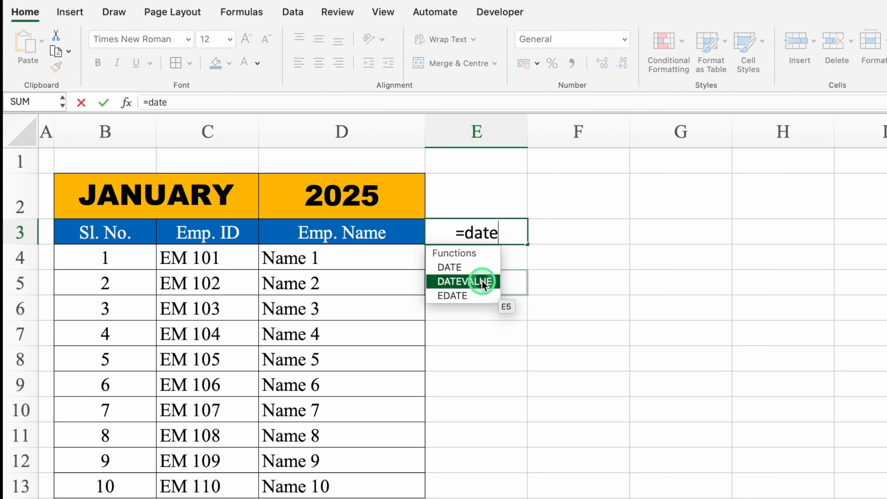
double_click(461, 282)
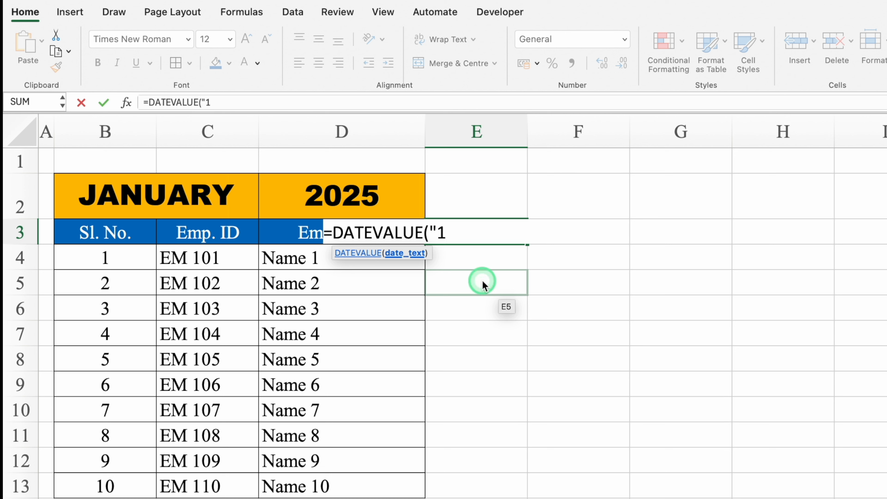
text("1"&)
click(191, 198)
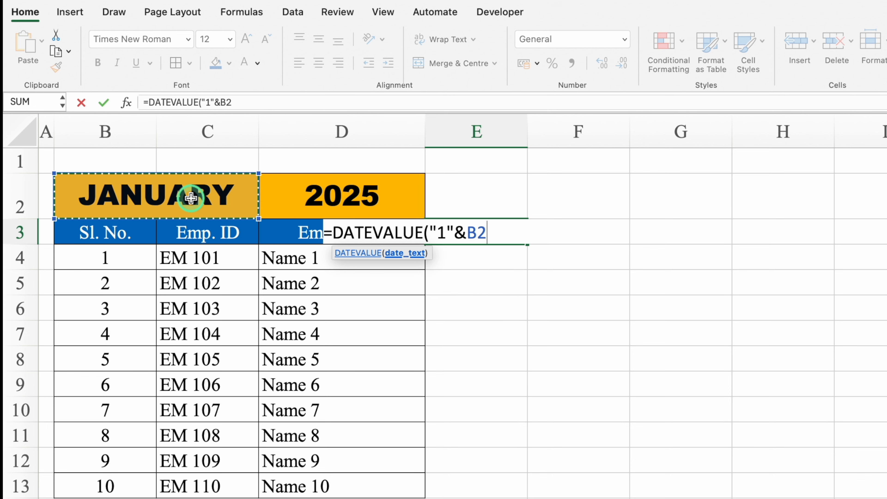
text(&)
click(305, 199)
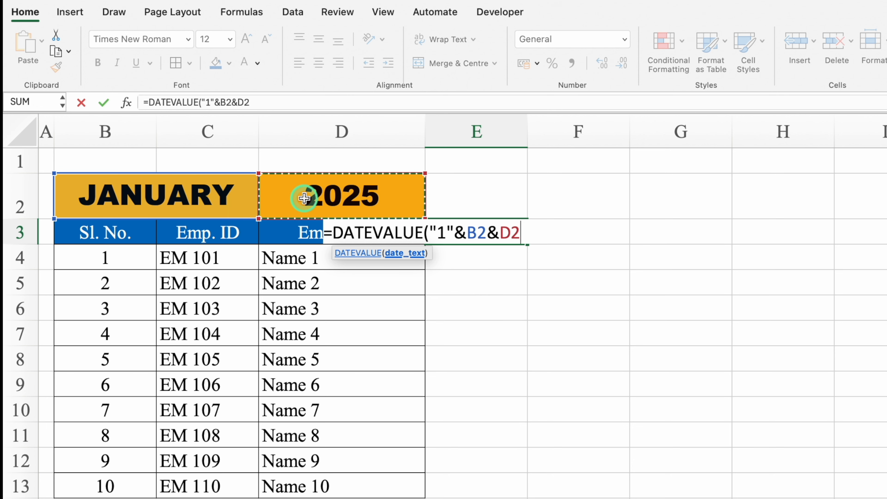
text())
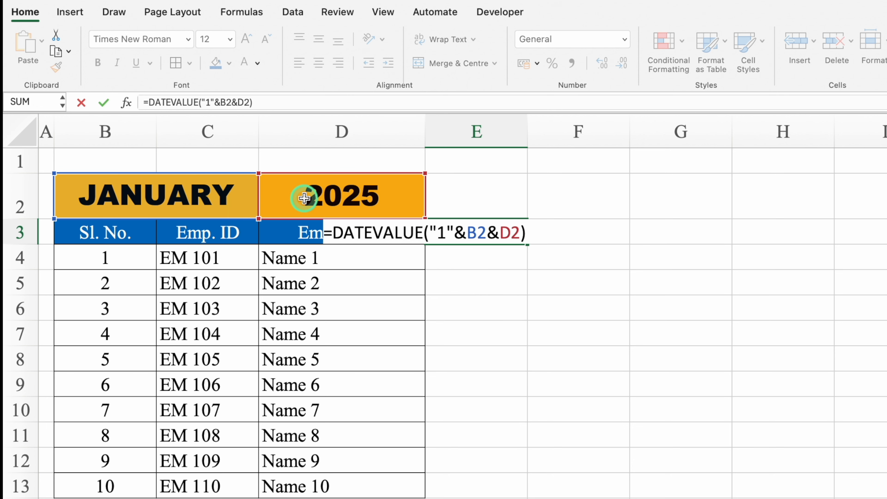
key(Return)
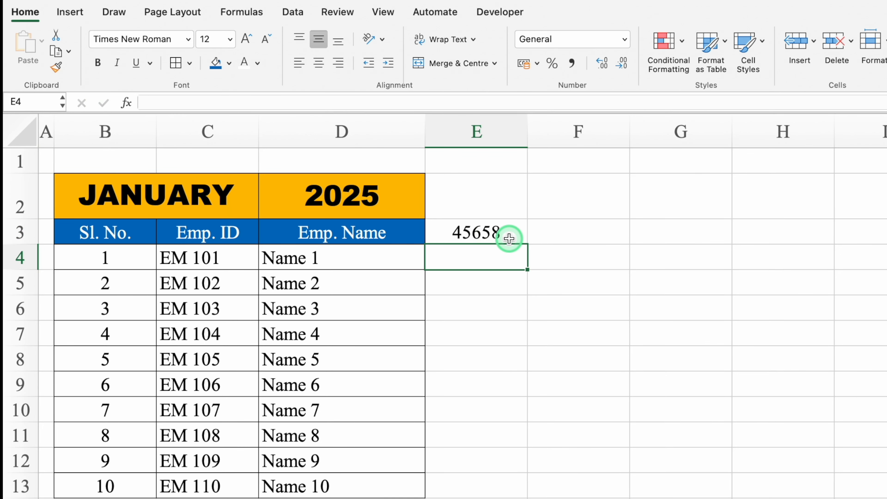
Step: Apply the custom number format DD to cells E3:H3 so dates show only the day
click(506, 234)
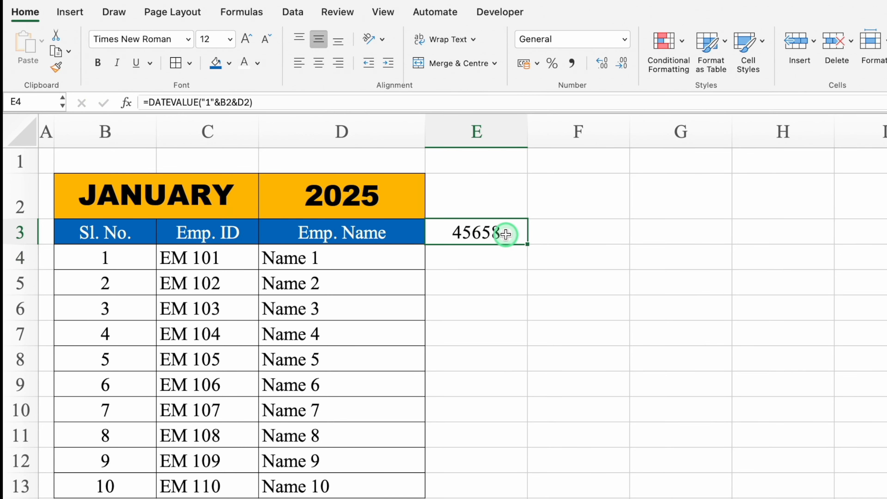
drag(506, 234, 788, 229)
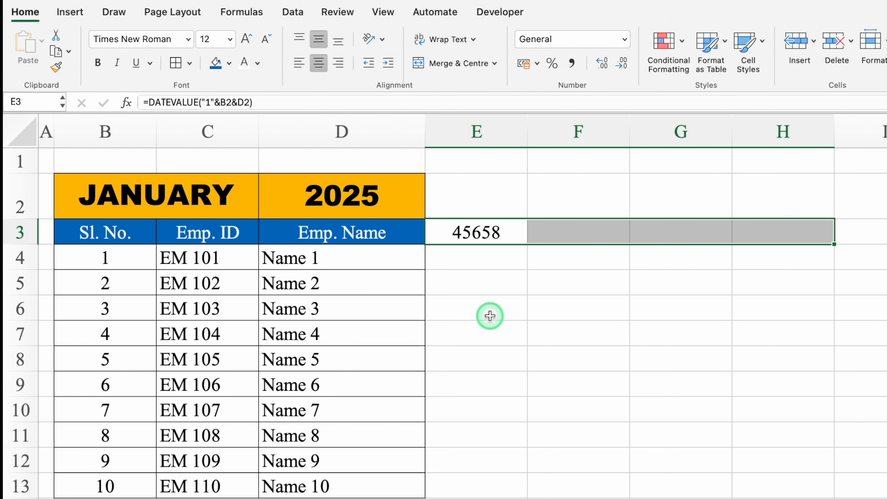
key(super+1)
click(406, 269)
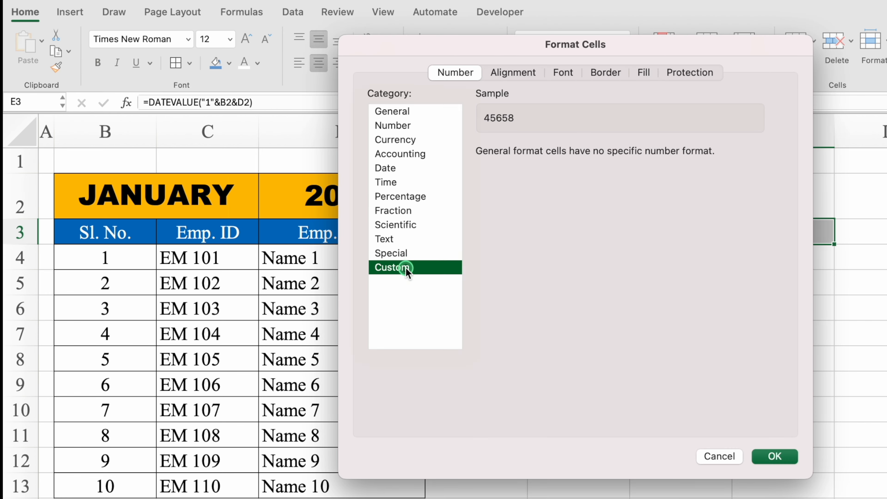
drag(511, 172, 460, 173)
key(BackSpace)
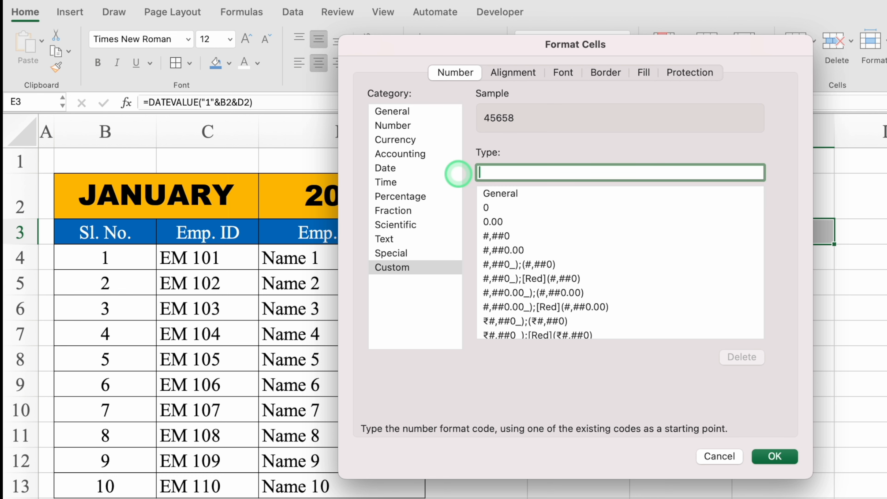
text(DD)
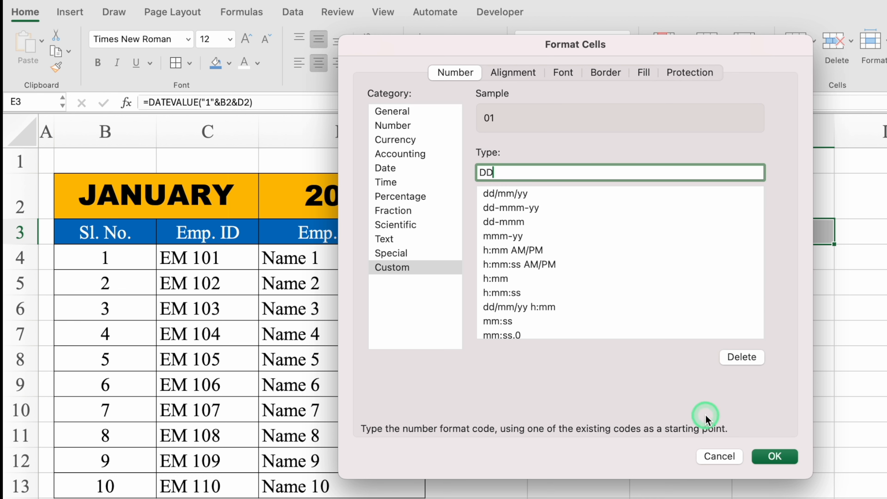
click(776, 457)
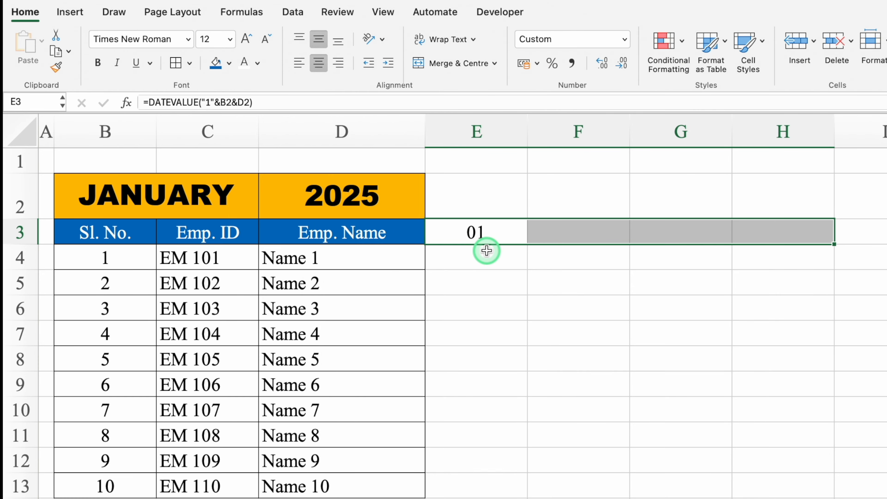
click(516, 241)
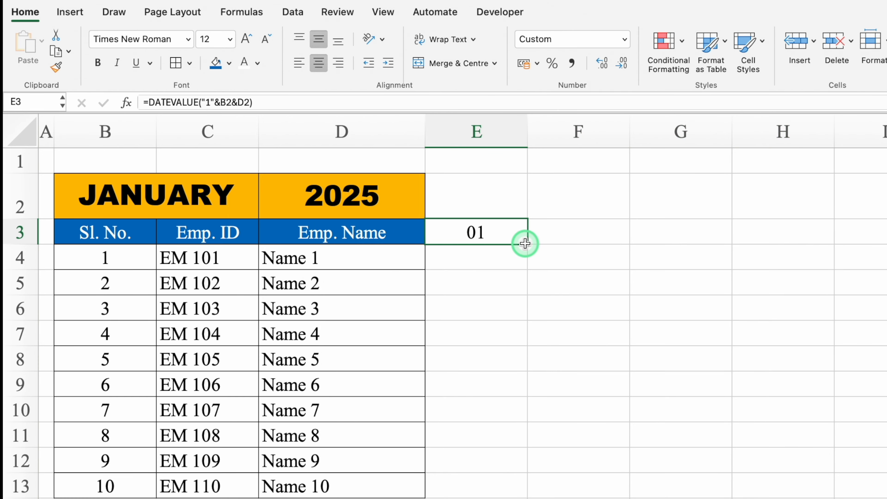
Step: Begin an IF formula in F3 with the logical test E3<EOMONTH($E$3,0), locking the start date reference
click(568, 232)
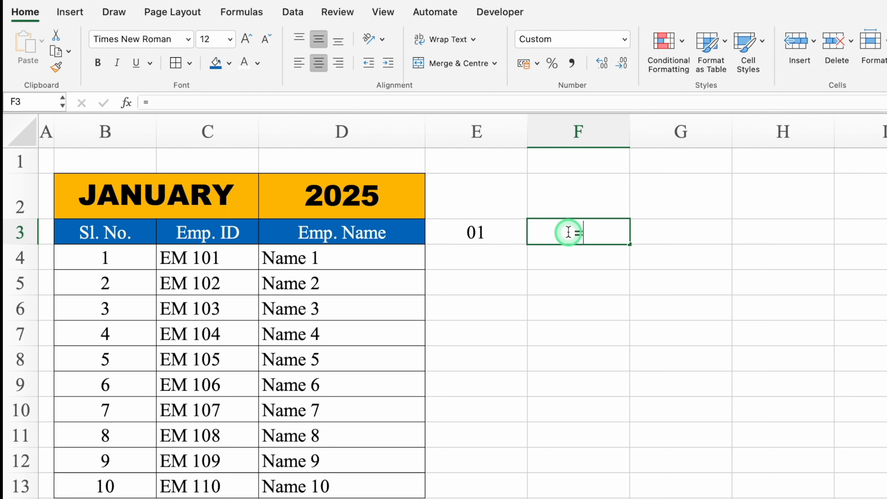
text(=if)
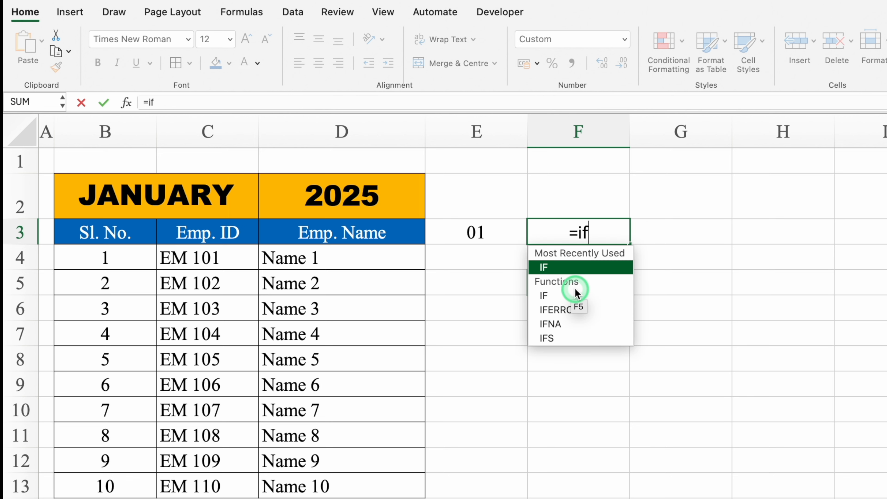
double_click(566, 272)
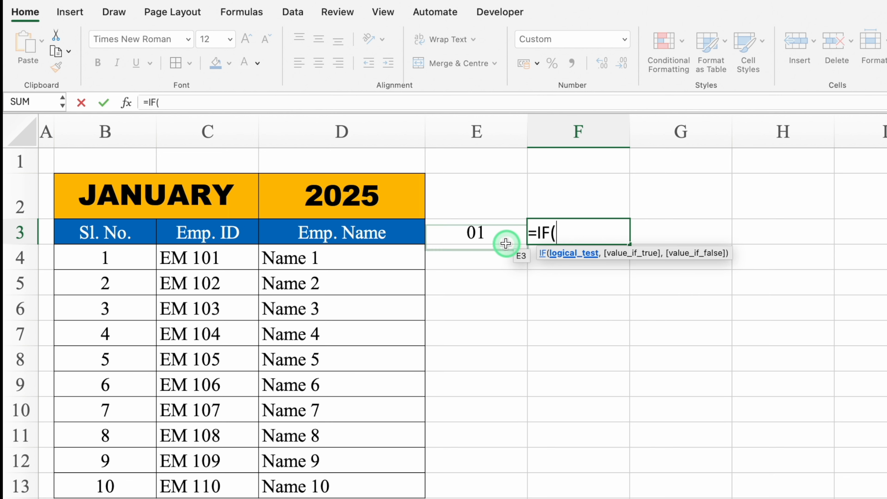
click(497, 237)
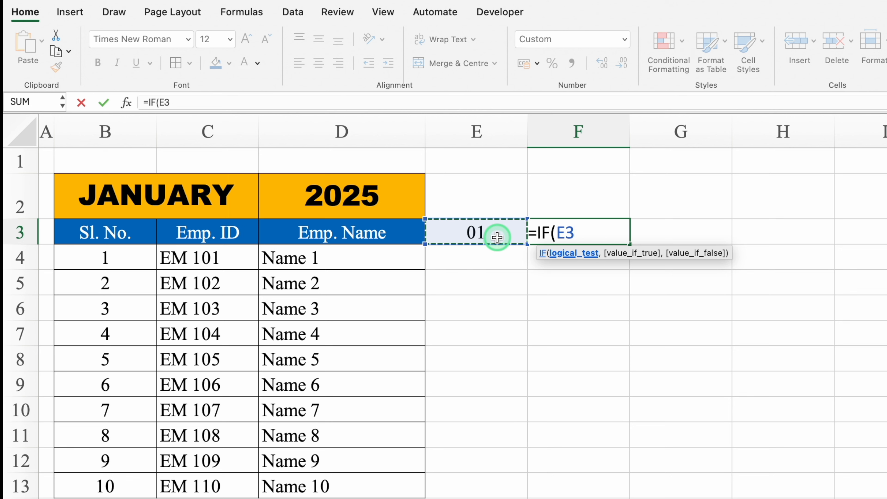
text(<eom)
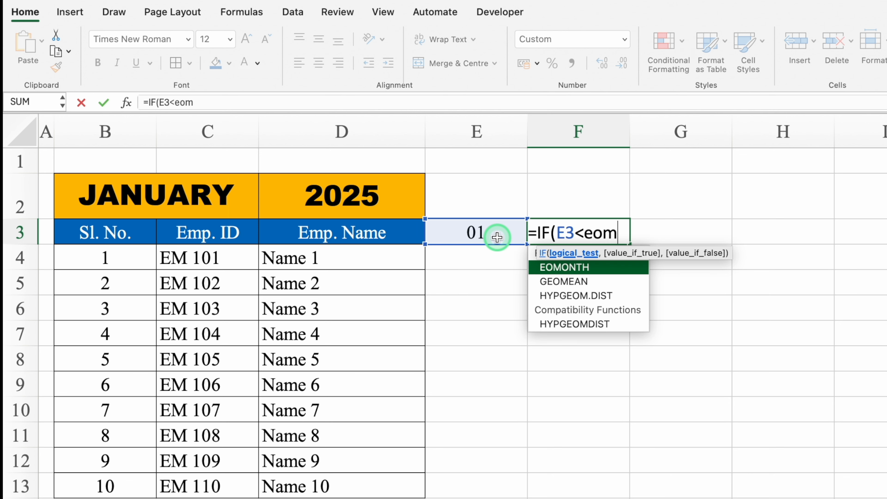
double_click(586, 266)
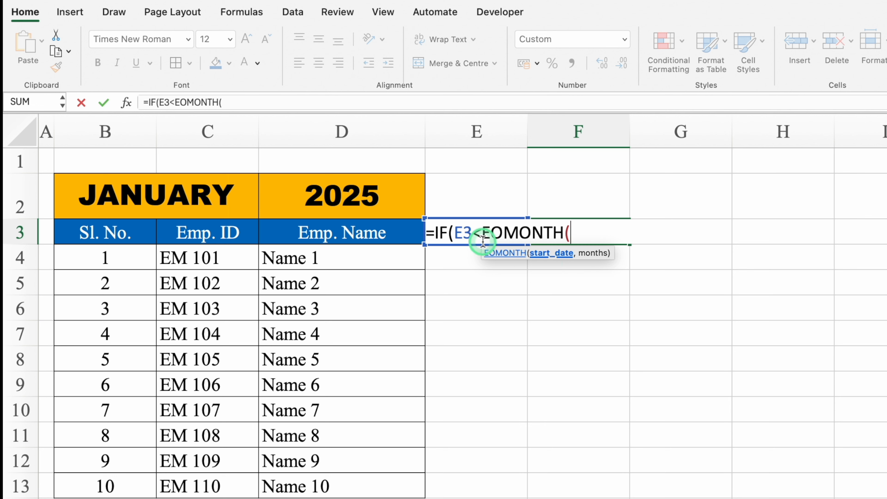
click(471, 205)
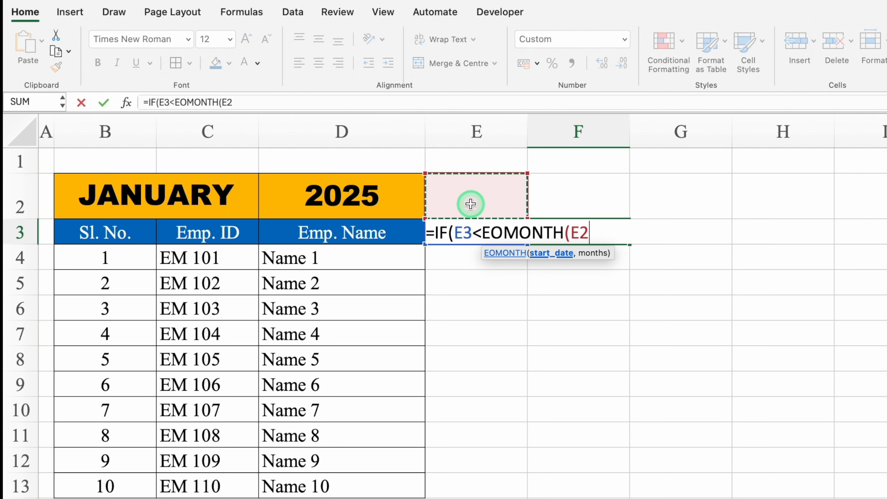
key(Down)
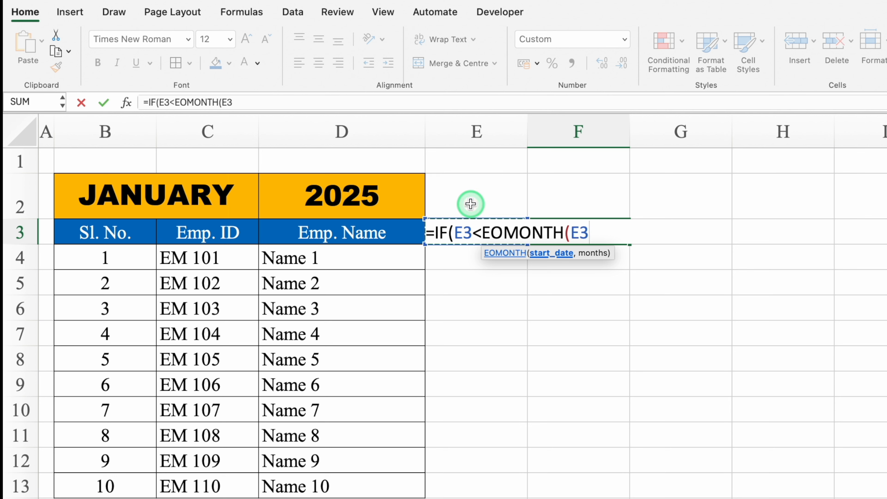
key(F4)
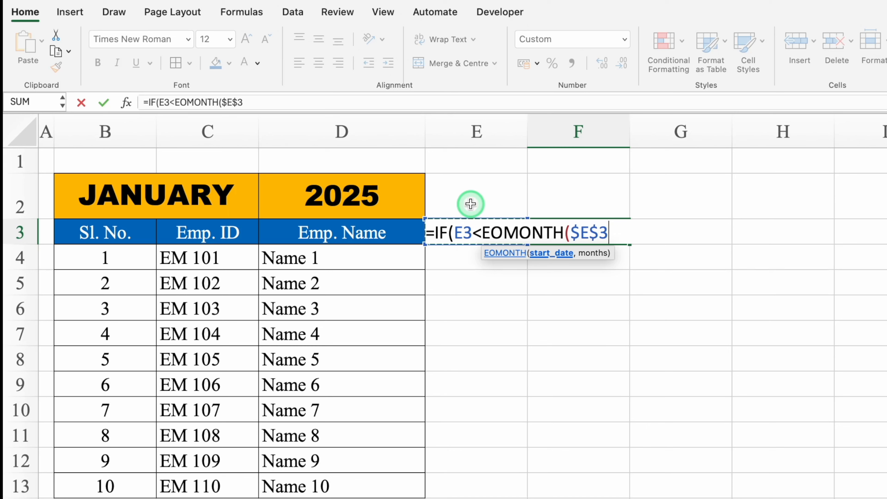
text(,)
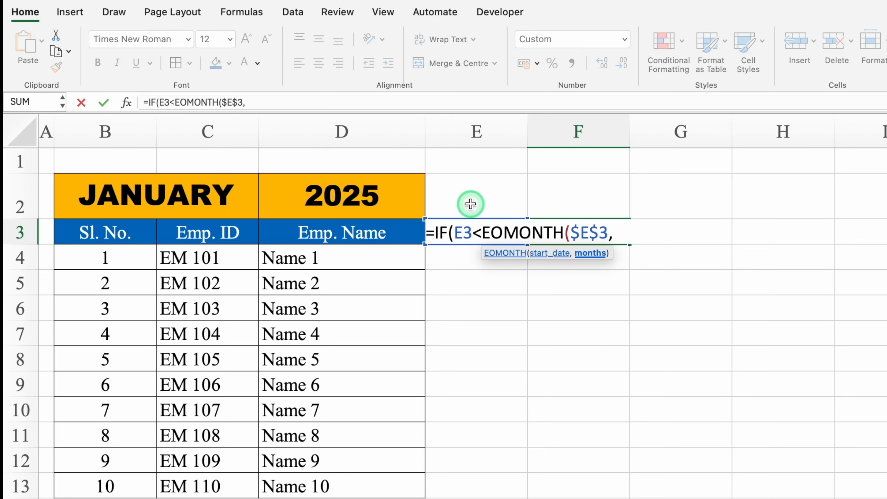
text(0))
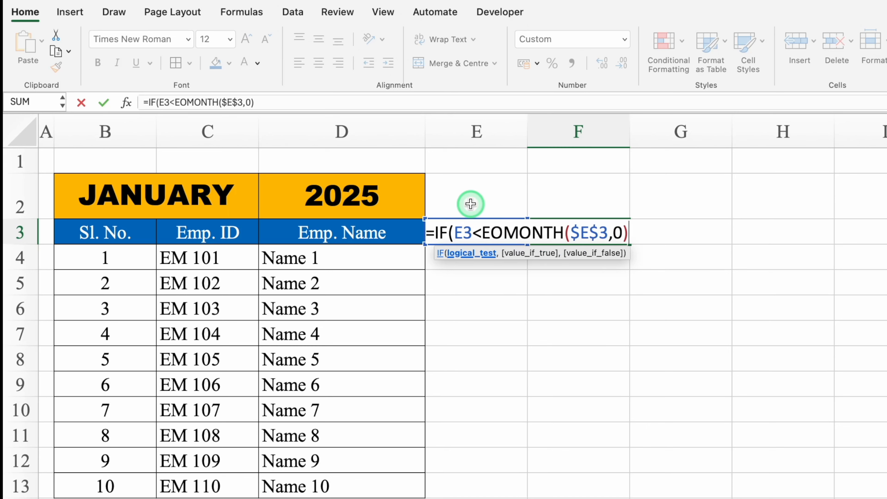
Step: Complete the F3 formula so it returns E3+1 when the test is true and empty text "" otherwise
text(,)
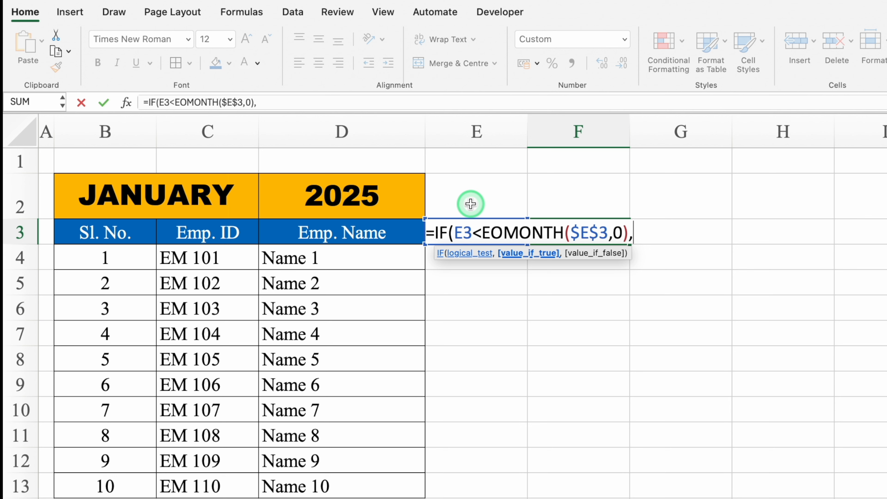
click(470, 204)
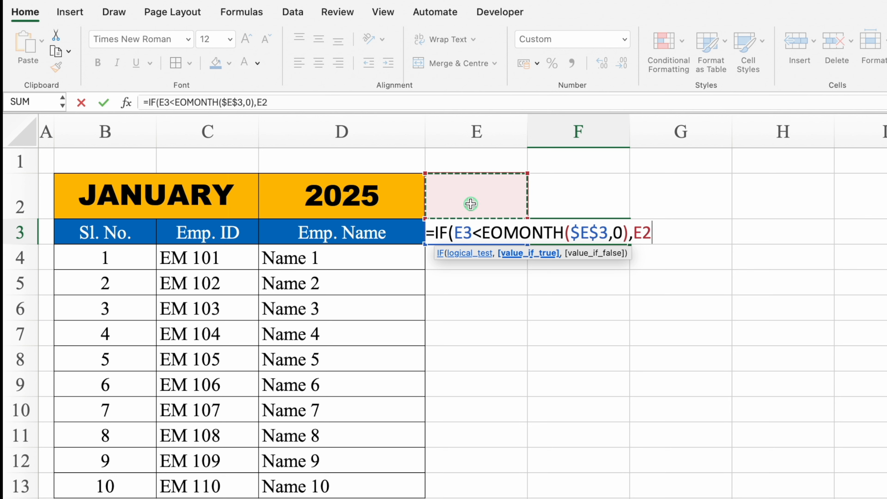
key(Down)
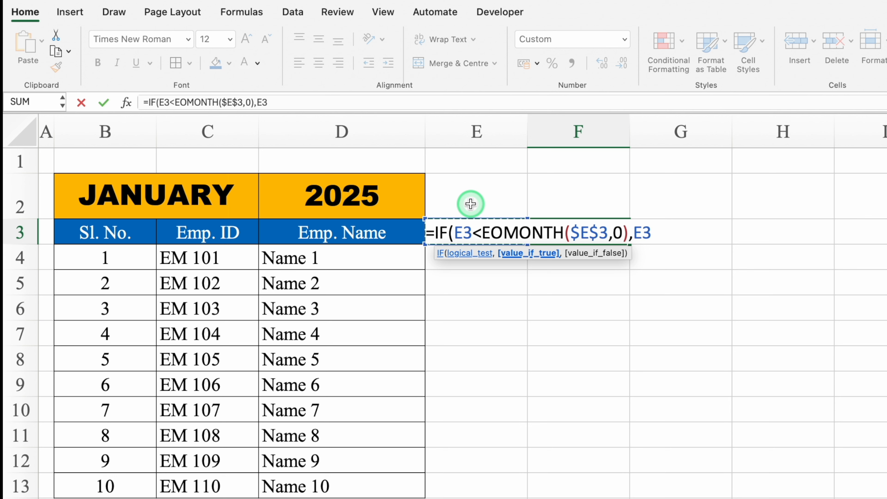
text(+1,"")
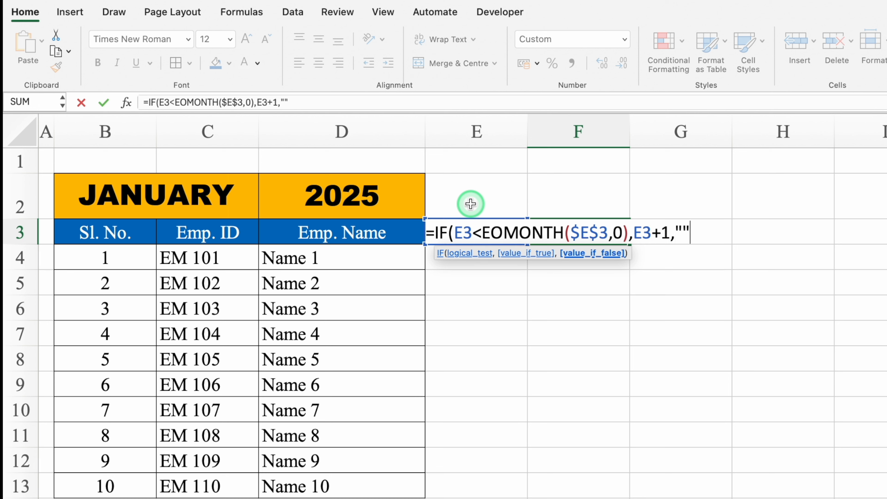
text())
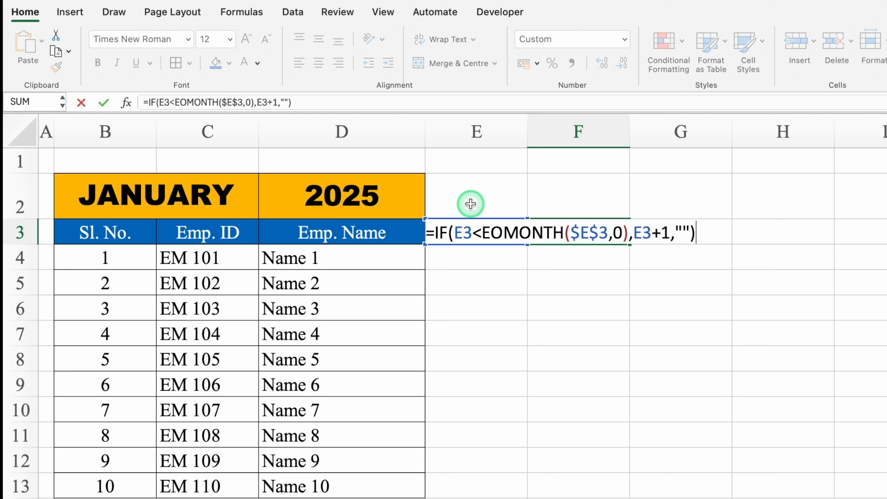
key(Return)
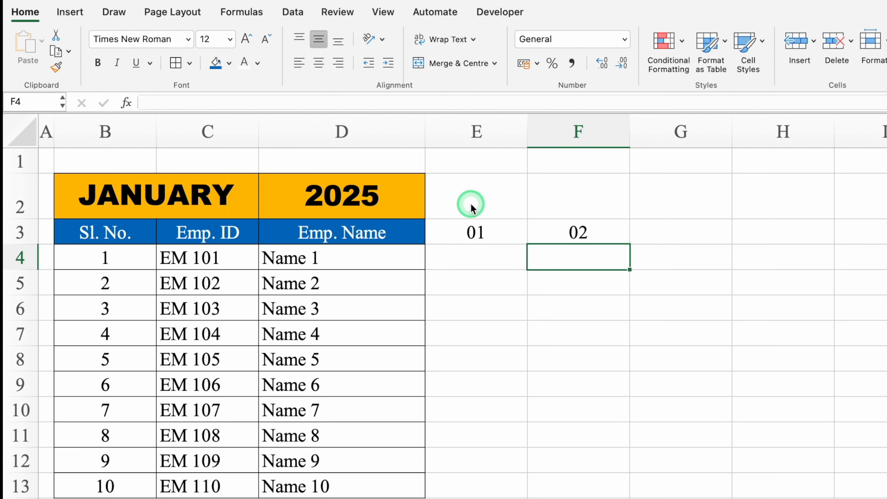
click(595, 233)
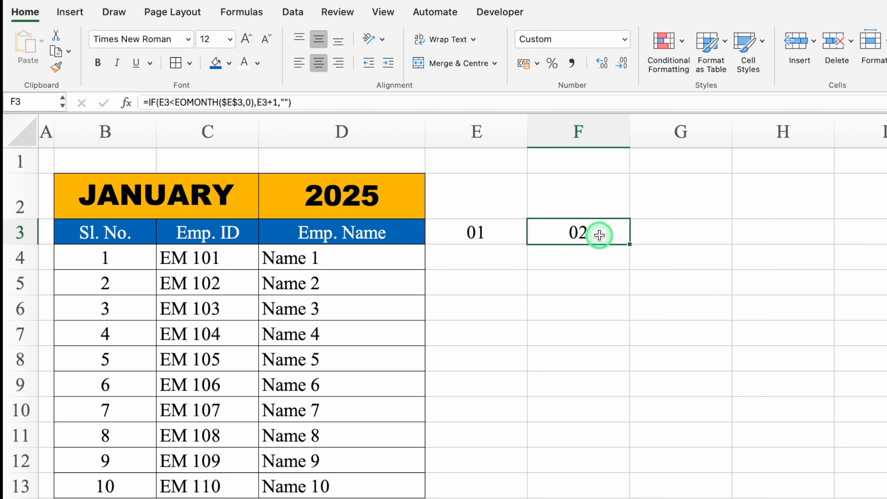
Step: Enter the formula =TEXT(E3,"DDD") in E2 to show the weekday abbreviation above the first date
click(485, 204)
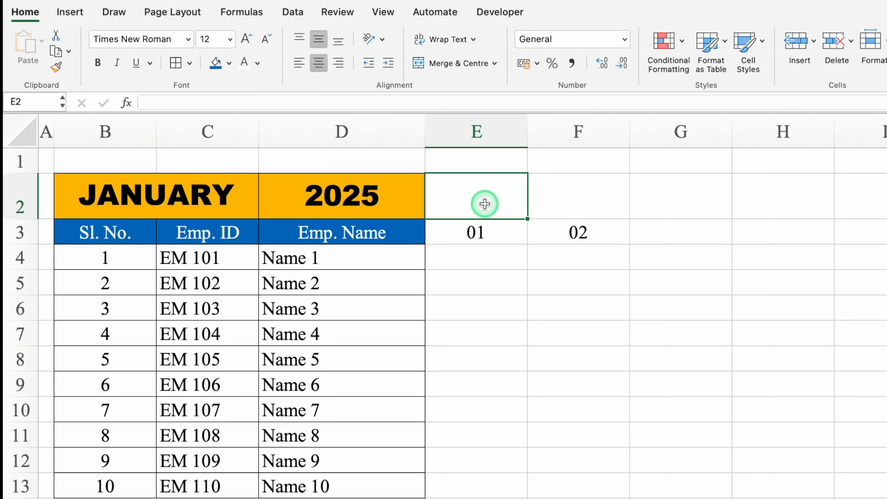
text(=text)
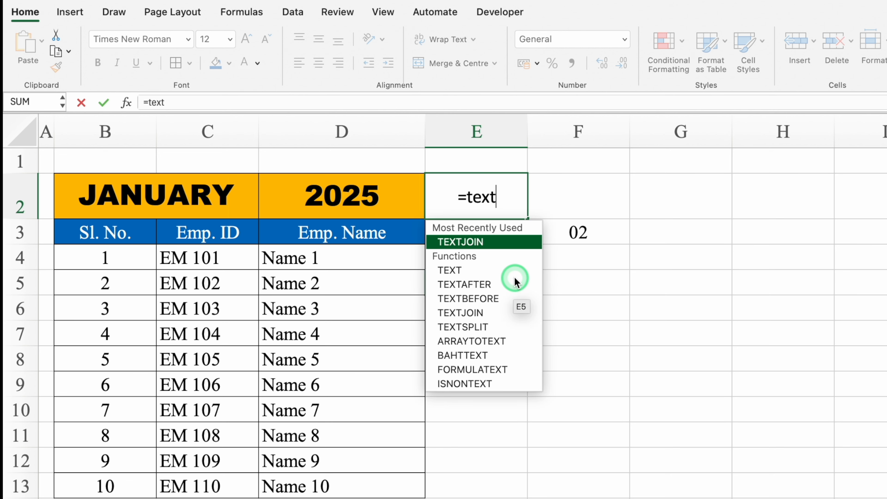
double_click(504, 270)
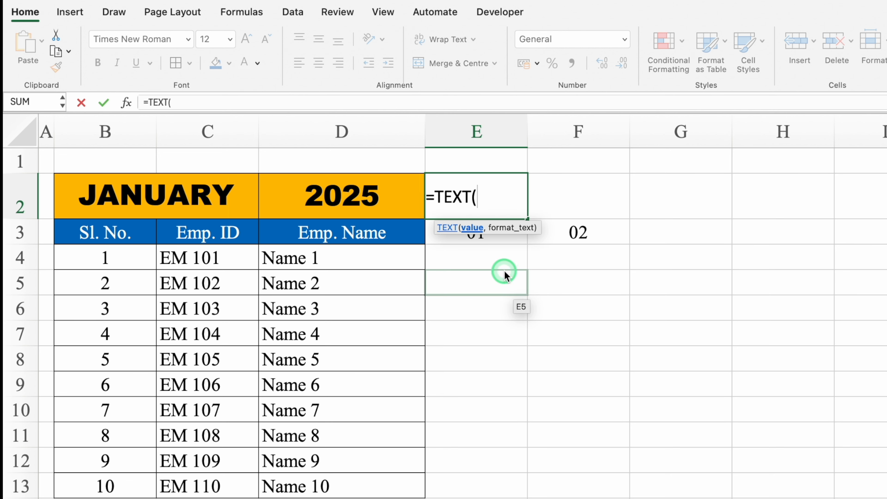
click(500, 241)
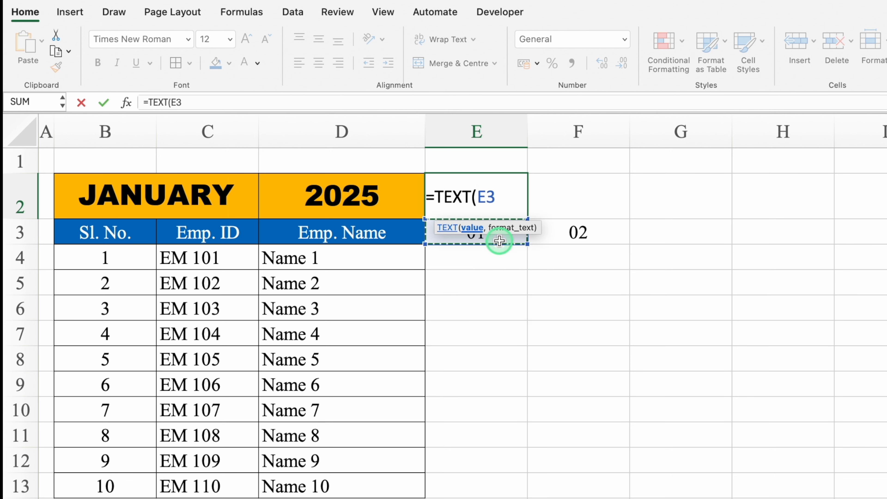
text(,")
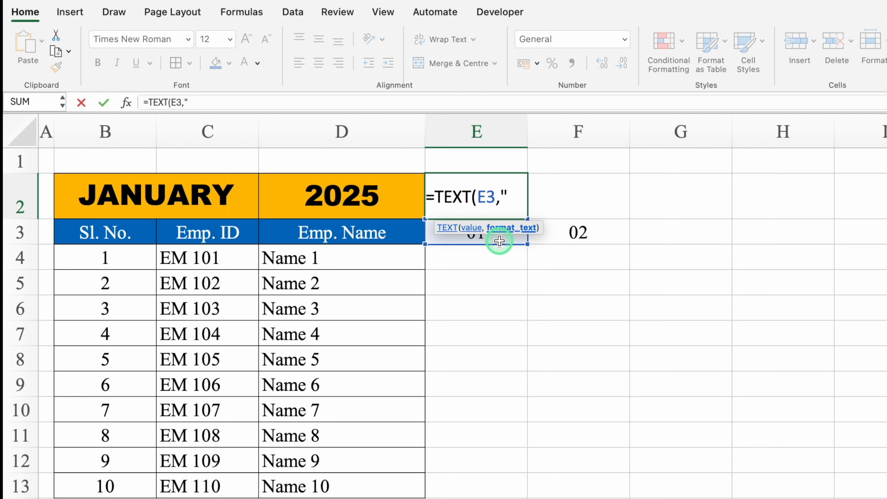
text(DDD)
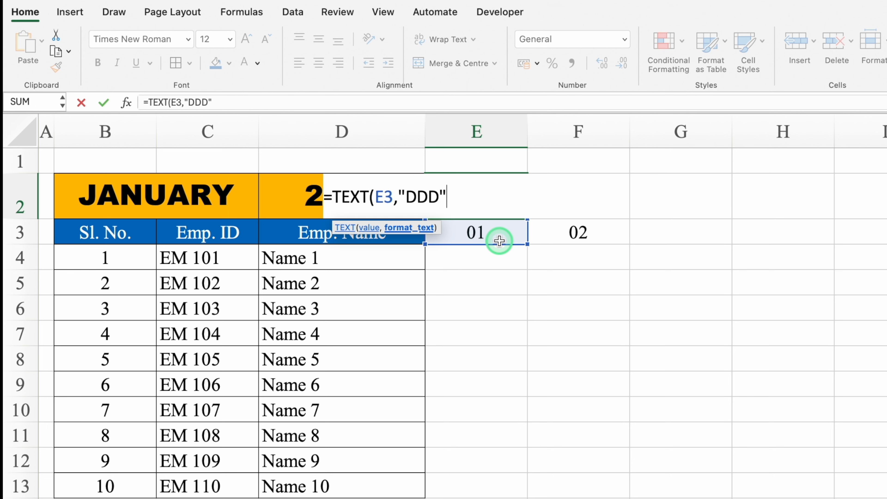
text("))
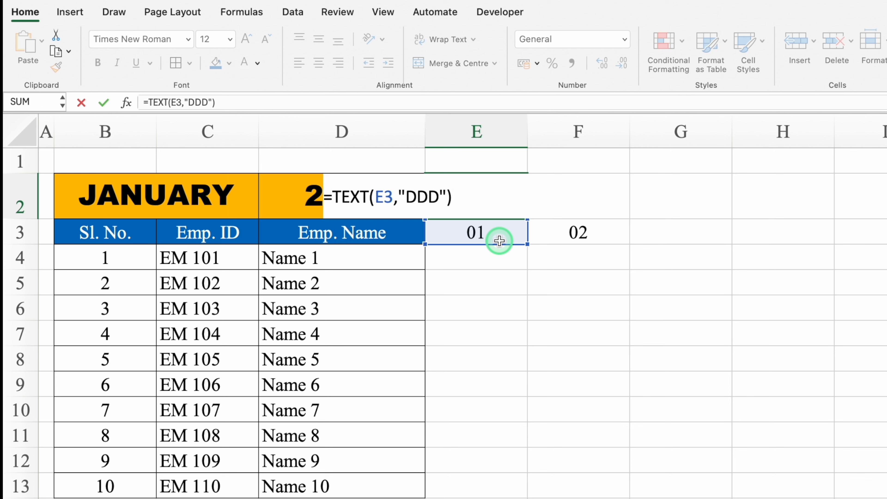
key(Return)
key(Up)
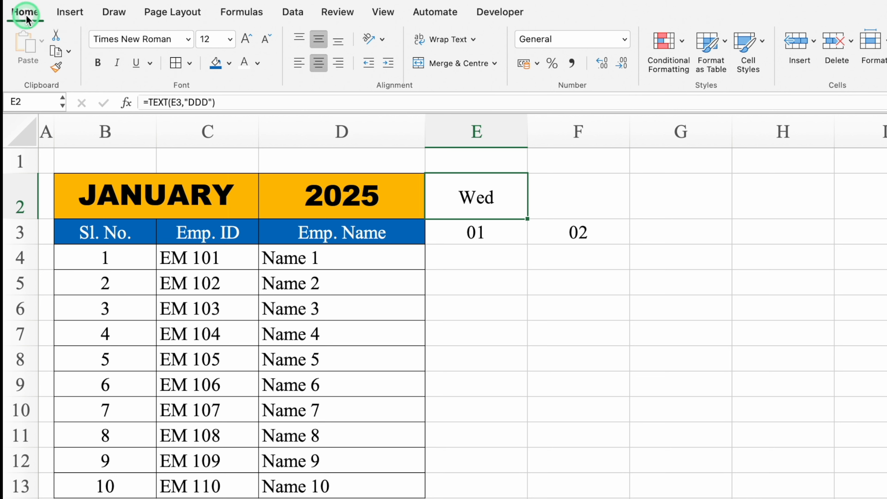
Step: Apply Rotate Text Up to the weekday in E2 and fill the cell across to F2
click(383, 40)
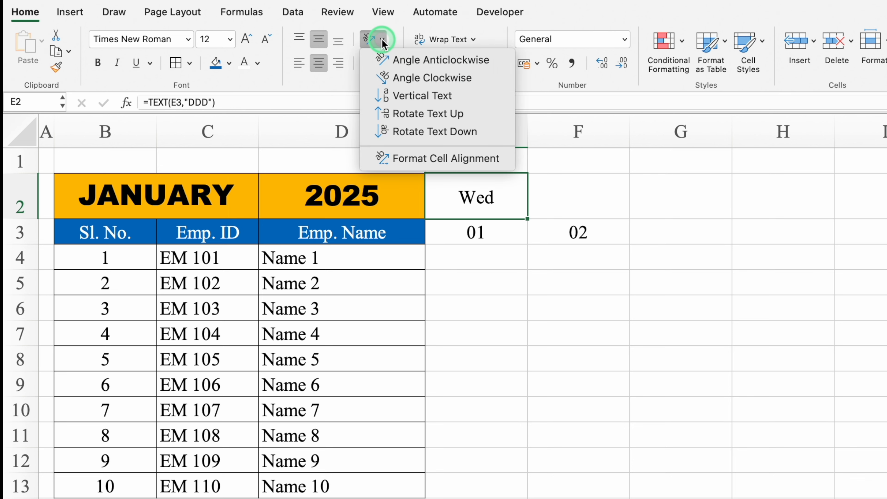
click(419, 113)
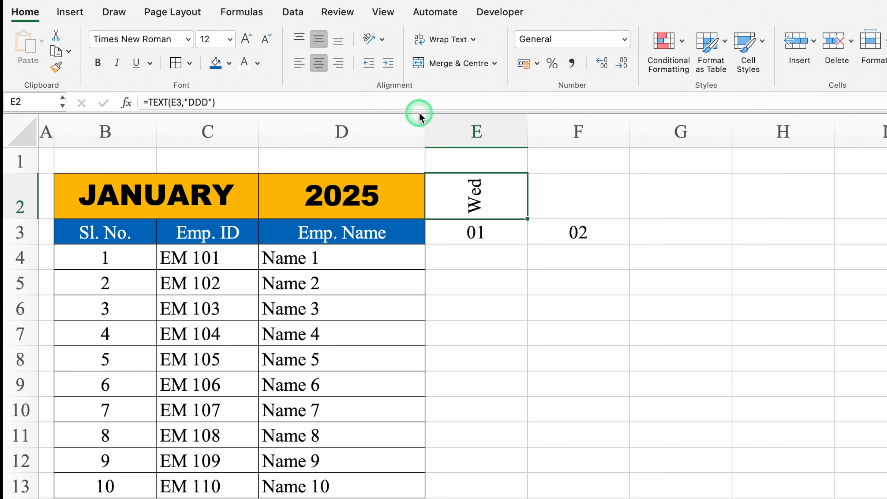
drag(527, 219, 584, 218)
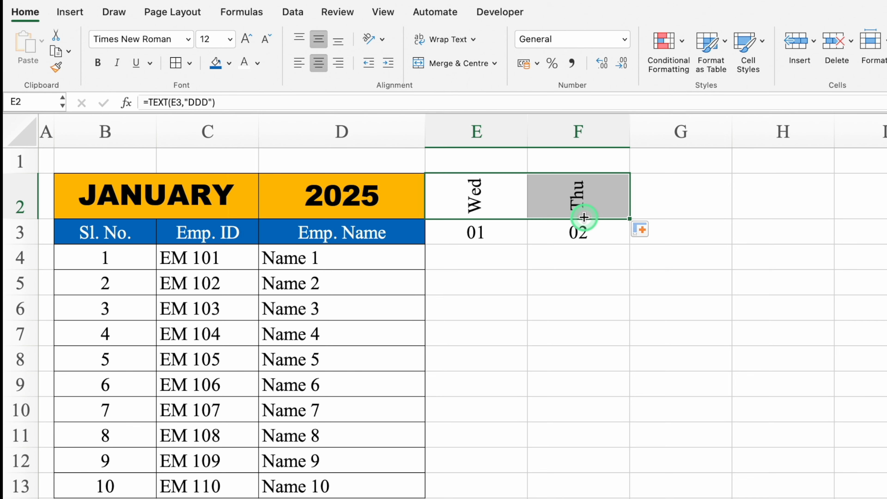
Step: Apply all borders to the day columns in E2:F13
click(499, 200)
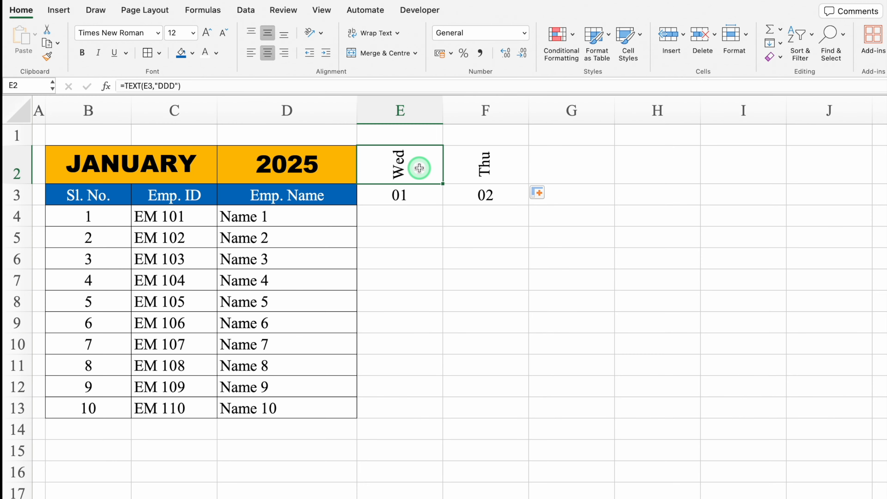
drag(420, 169, 470, 403)
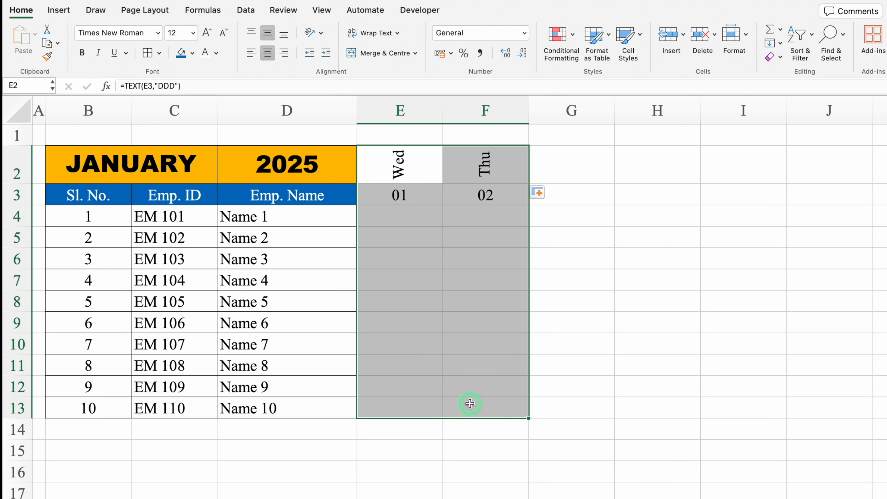
click(148, 53)
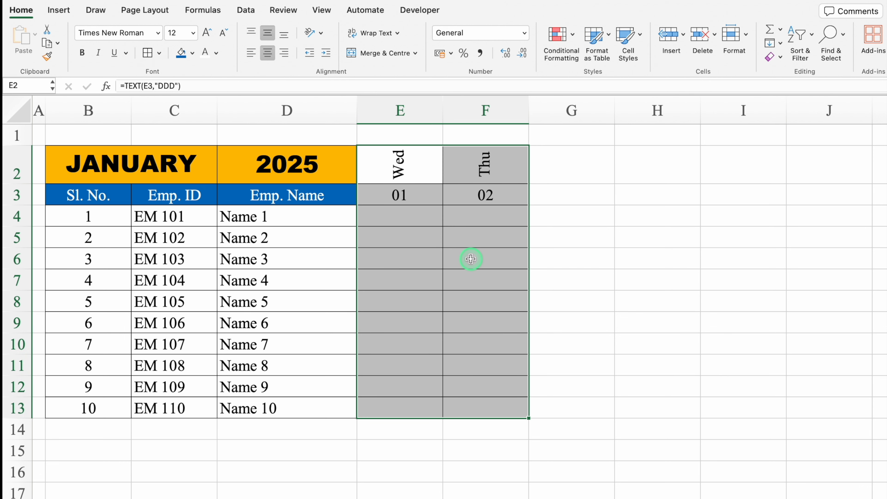
Step: Fill the day column F2:F13, with its formulas and borders, across to column J
drag(489, 169, 835, 424)
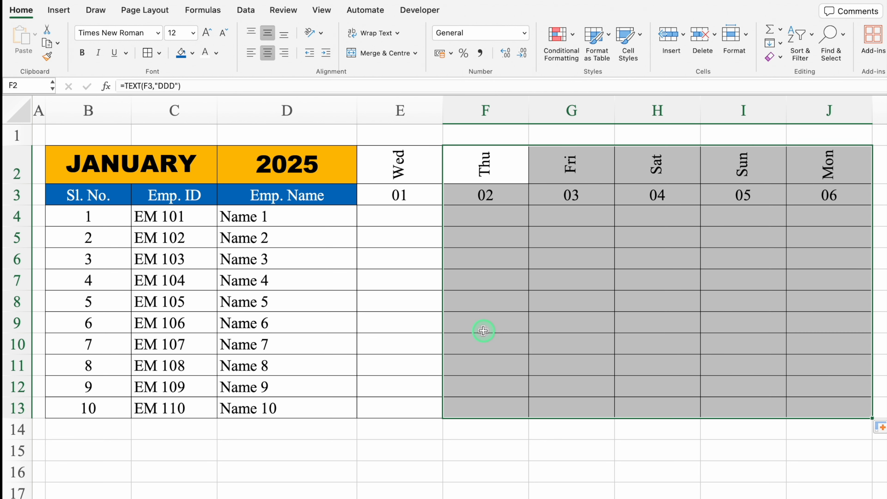
click(674, 162)
click(734, 163)
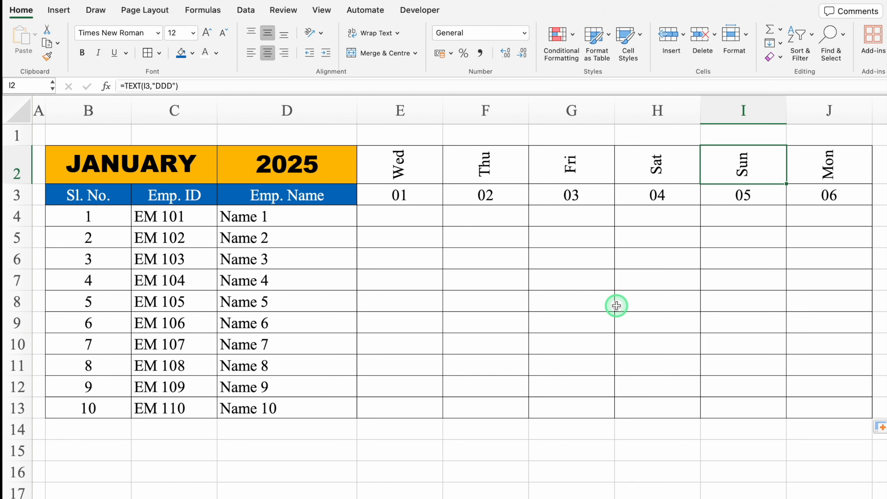
Step: Start an equal-to conditional formatting rule on the whole sheet for cells with the value Sat
click(18, 111)
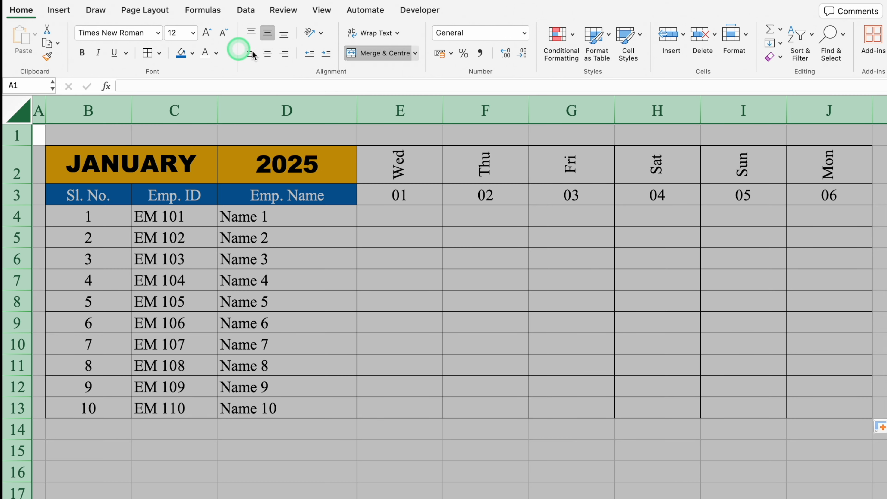
click(558, 35)
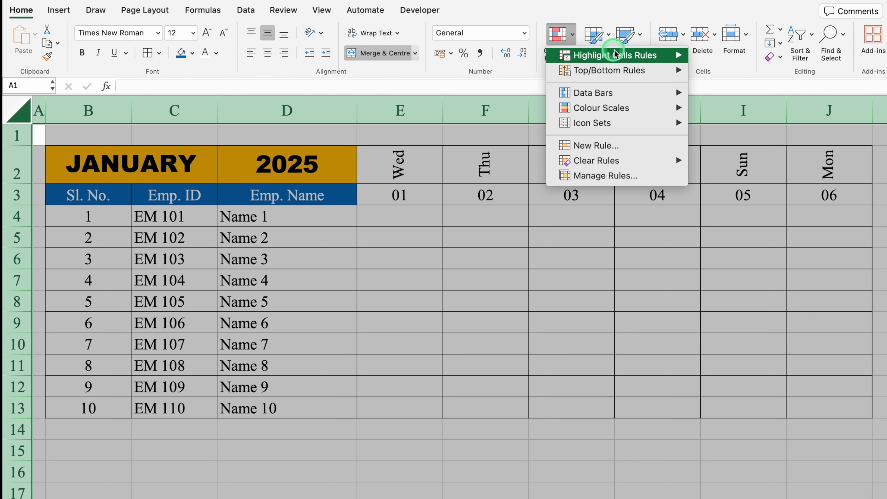
mouse_move(622, 55)
click(754, 104)
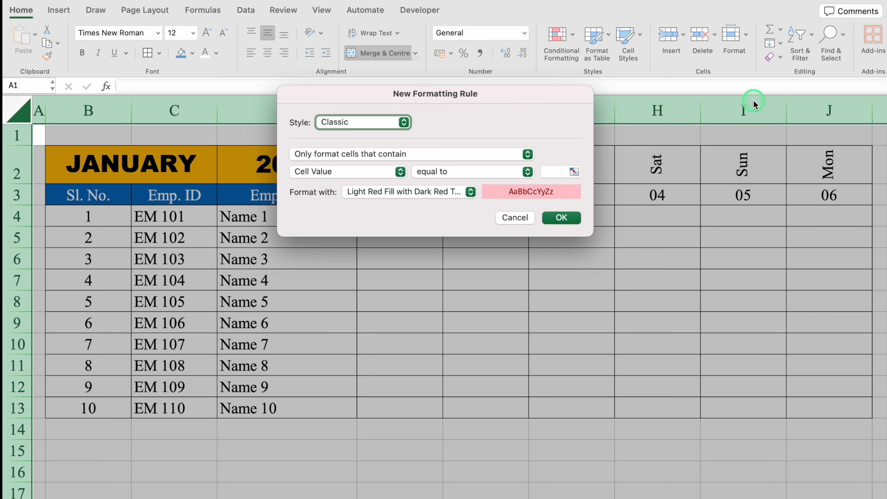
click(563, 170)
click(597, 267)
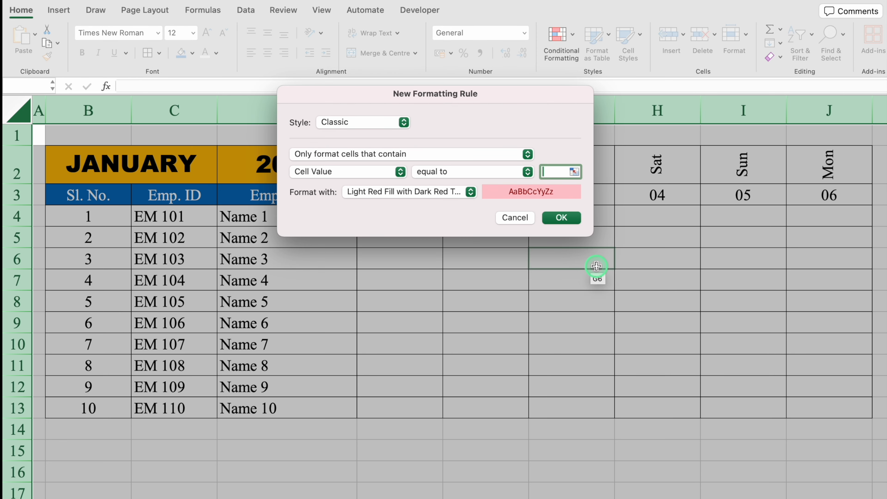
text(Sat)
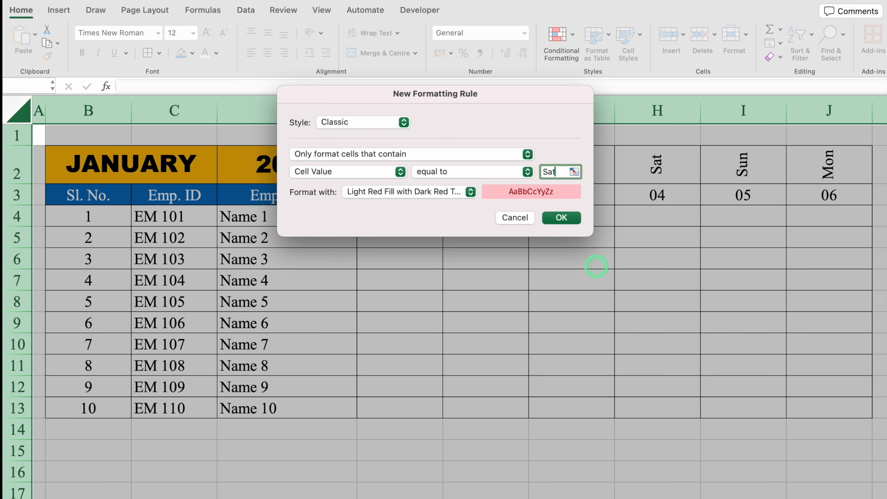
Step: Give the Sat rule a customised format with red fill and white font, and apply the rule
click(470, 192)
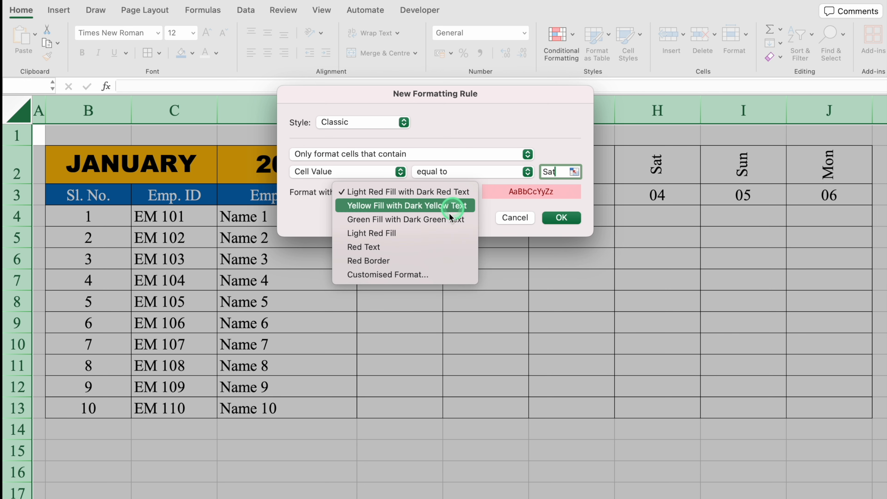
click(436, 276)
click(531, 68)
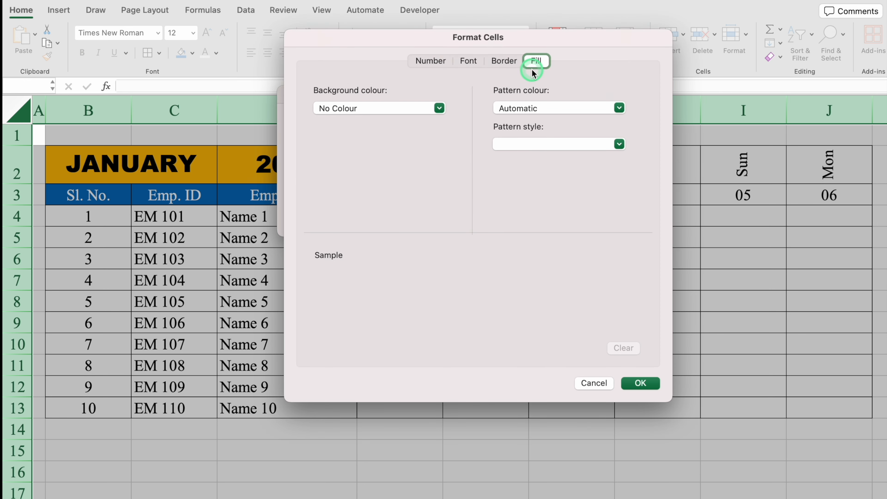
click(440, 108)
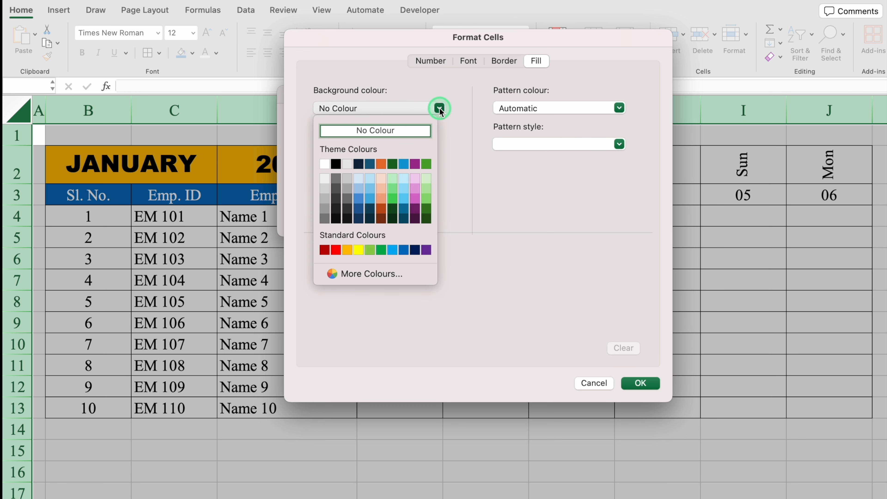
click(336, 250)
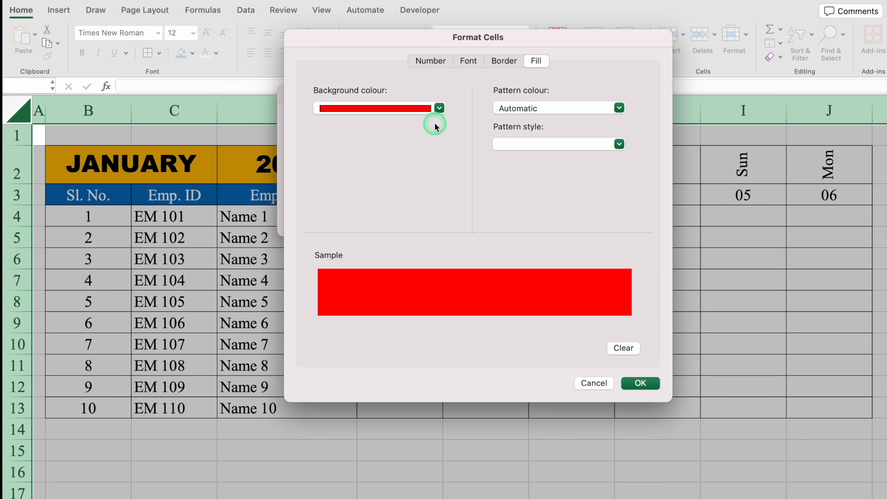
click(473, 63)
click(558, 205)
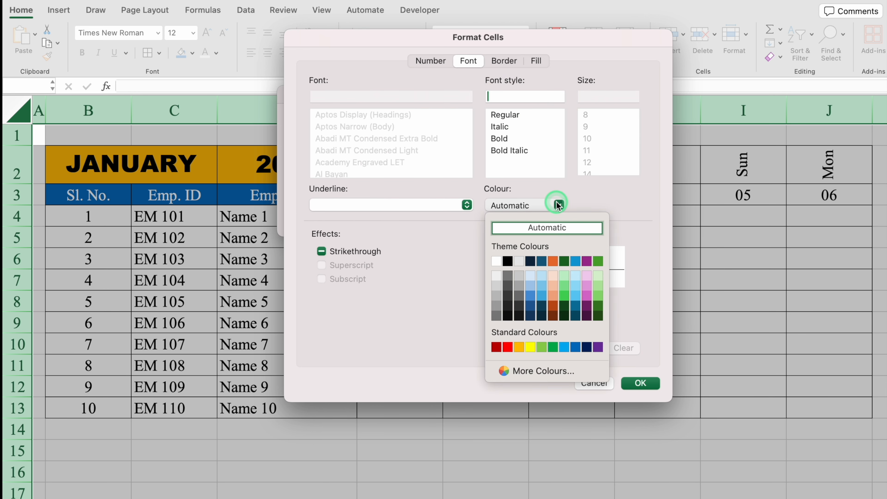
click(530, 298)
click(497, 261)
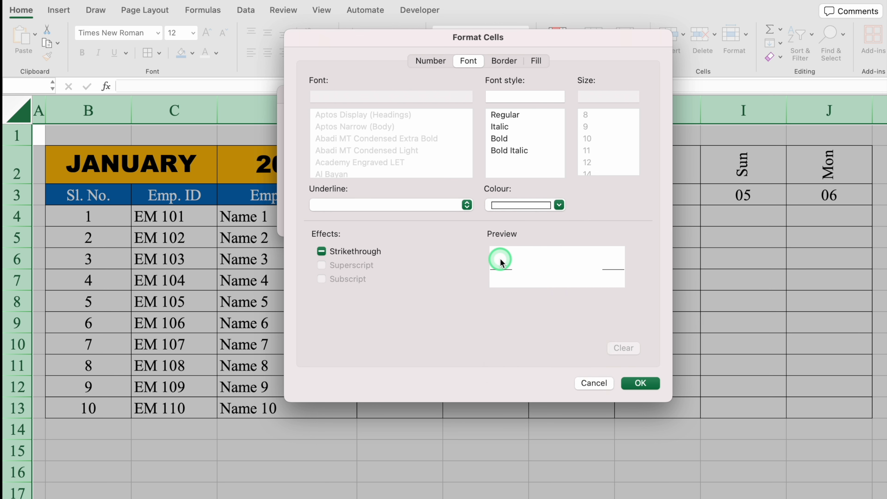
click(635, 384)
click(566, 219)
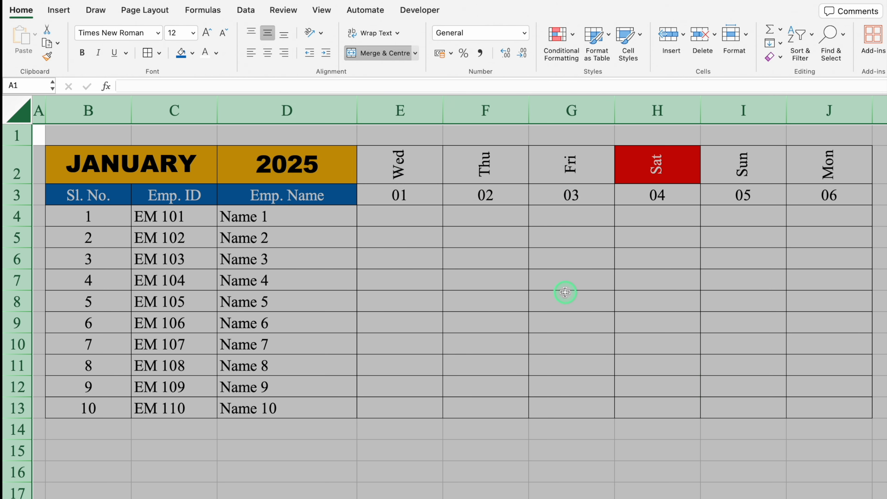
Step: Start another equal-to conditional formatting rule on the whole sheet for cells with the value Sun
click(557, 38)
mouse_move(604, 54)
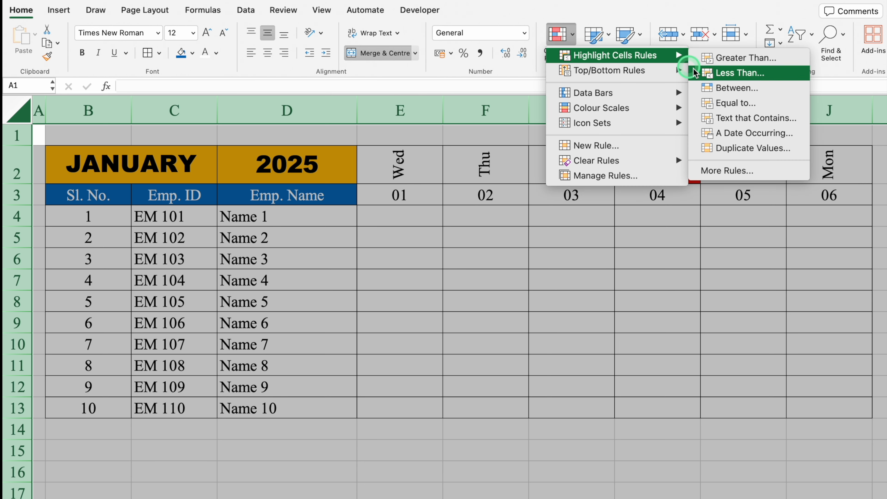
click(736, 106)
click(561, 172)
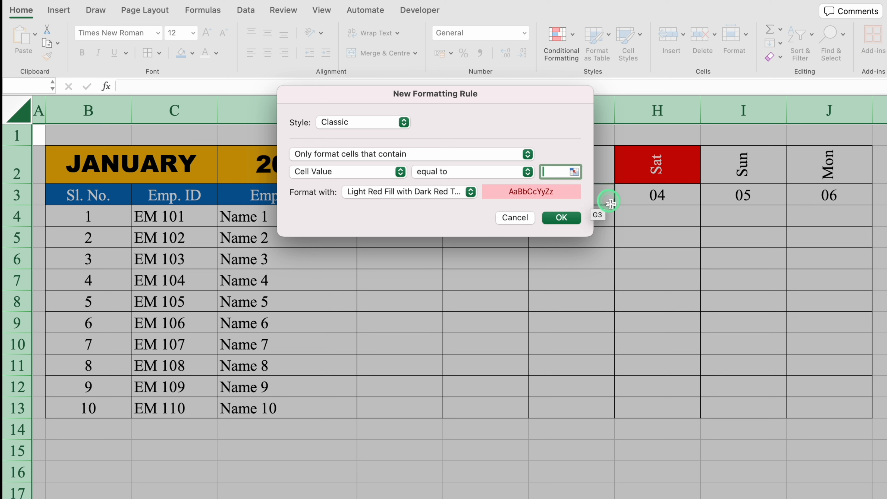
text(Sun)
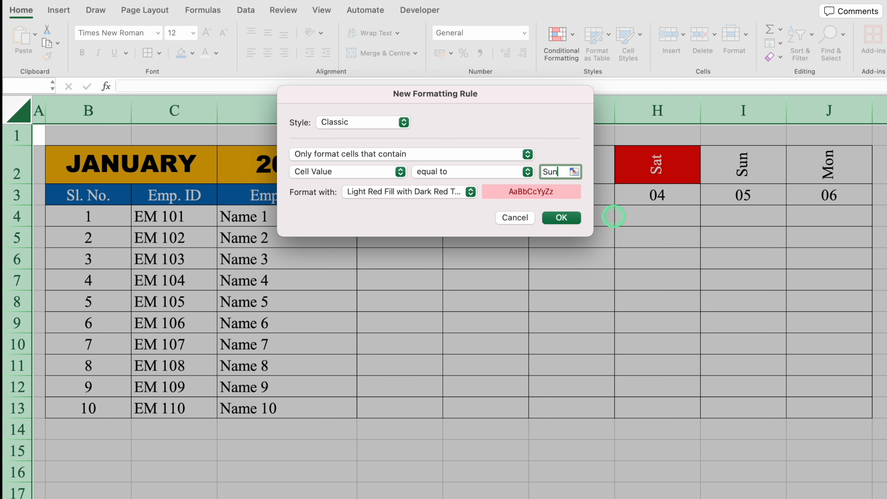
Step: Give the Sun rule a customised format with red fill and white font, and apply the rule
click(470, 191)
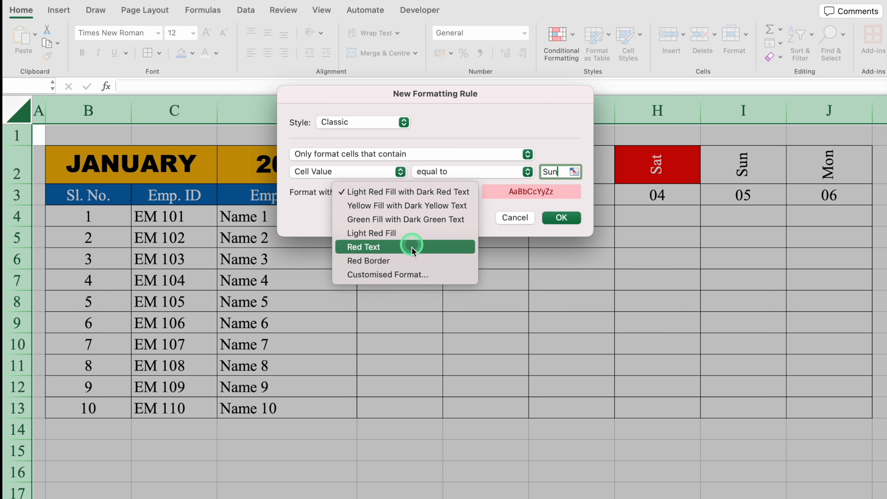
click(418, 275)
click(538, 62)
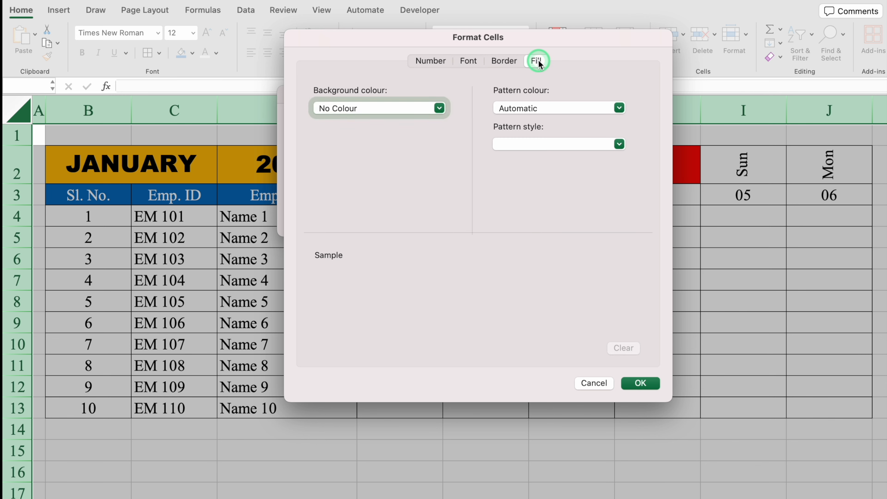
click(439, 109)
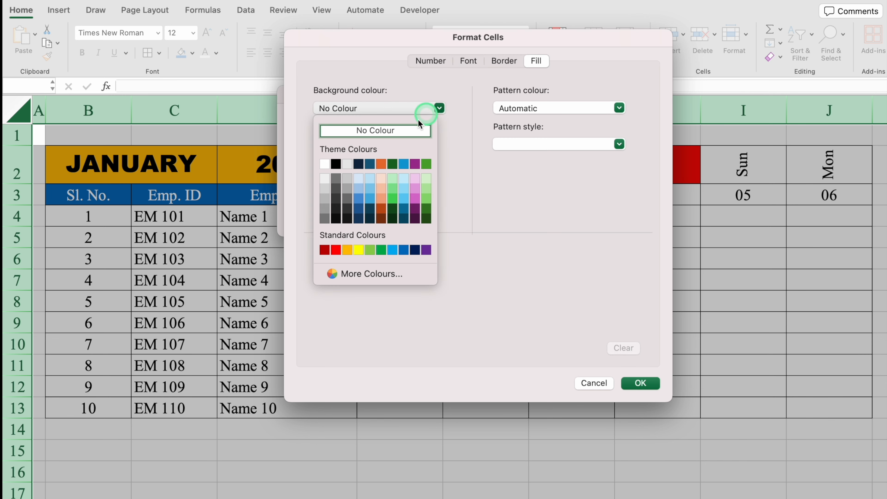
click(335, 248)
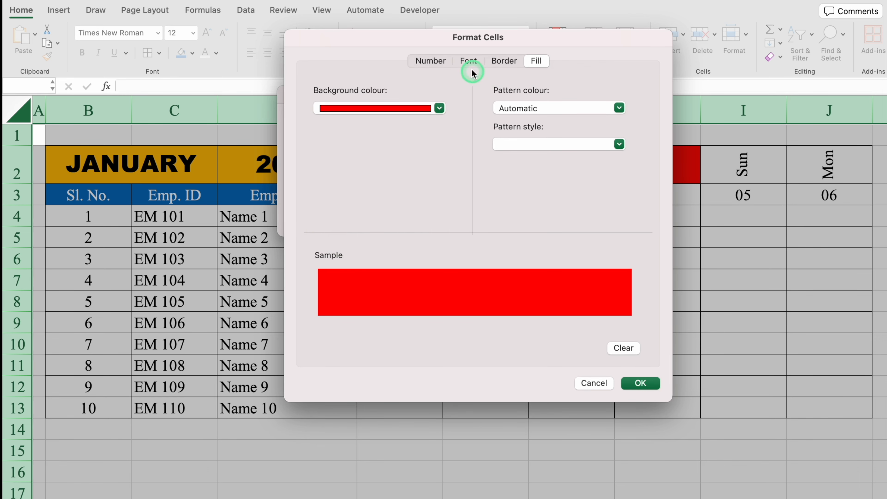
click(468, 61)
click(559, 205)
click(496, 261)
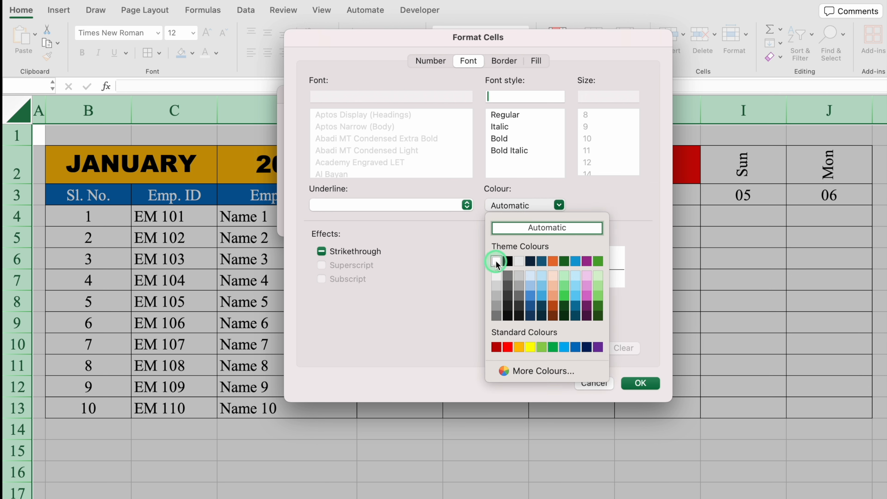
click(640, 383)
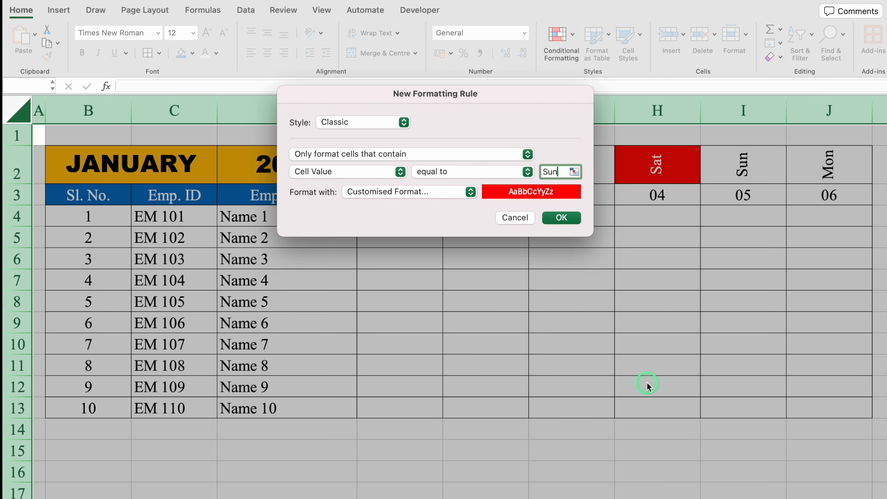
click(575, 214)
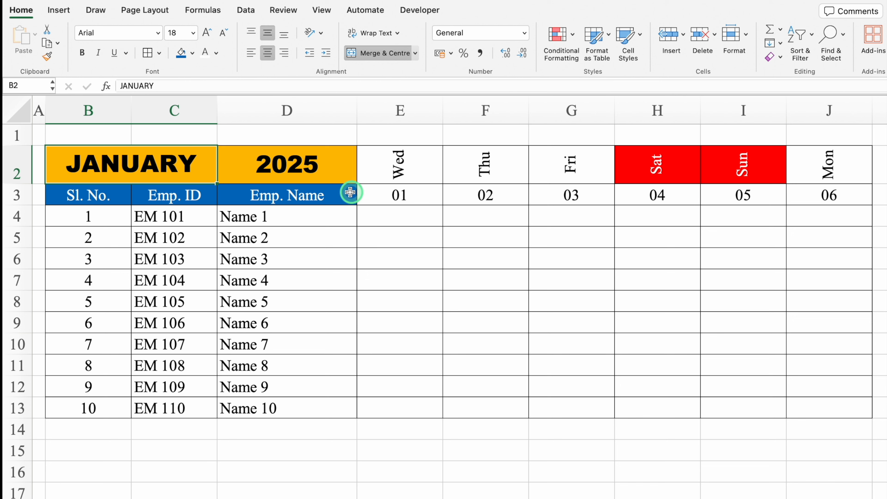
Step: Test the weekday headings by entering FEB as the month in B2, and undo the entry
text(FEB)
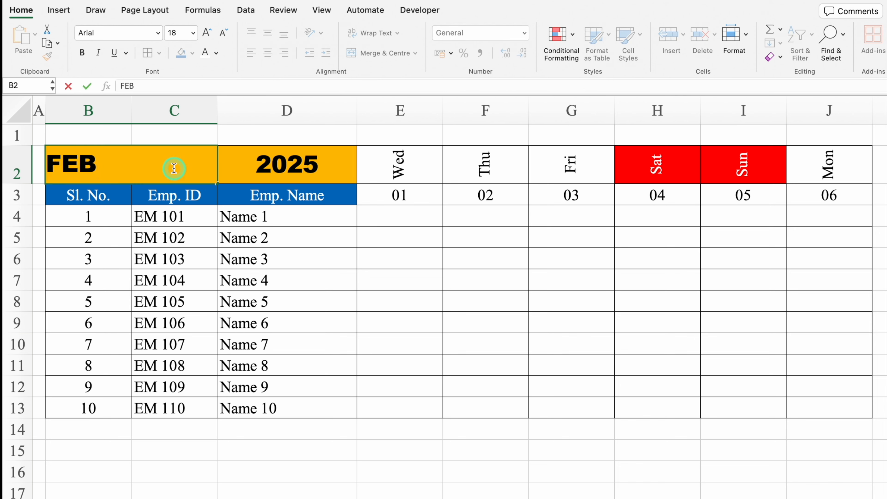
key(Return)
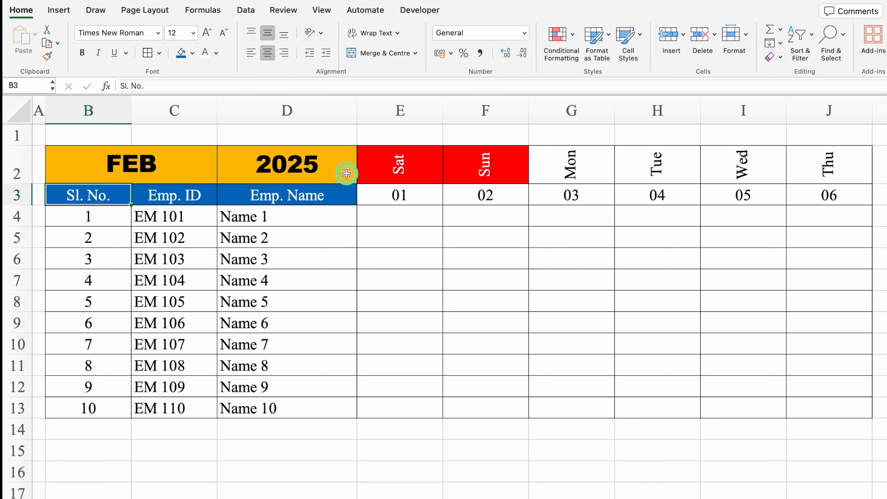
key(super+z)
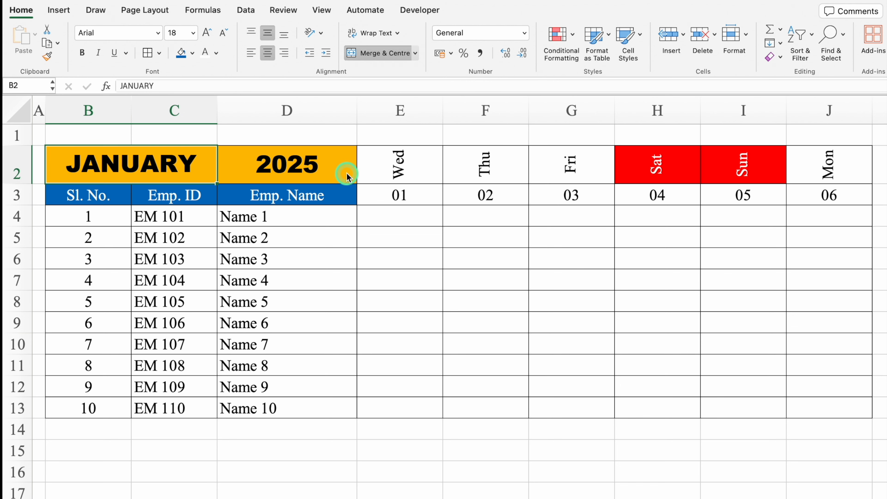
Step: Apply a dark teal fill and white font to the header row B3:J3
click(114, 194)
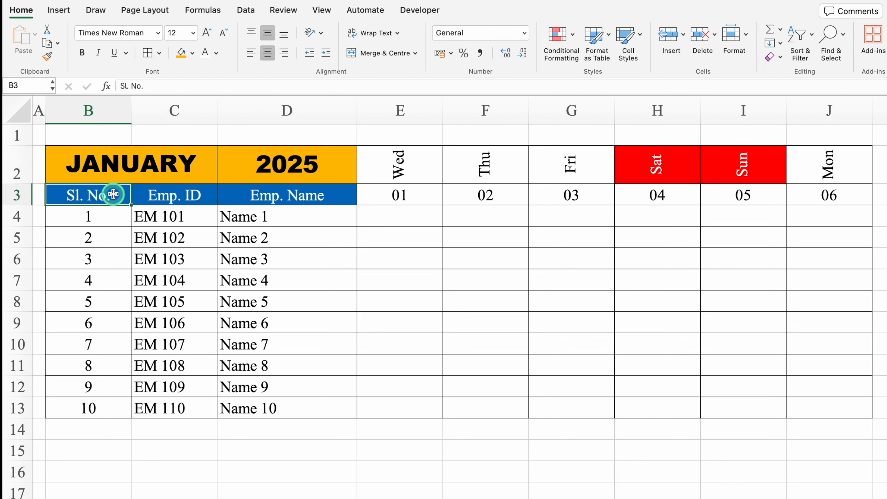
key(super+shift+Right)
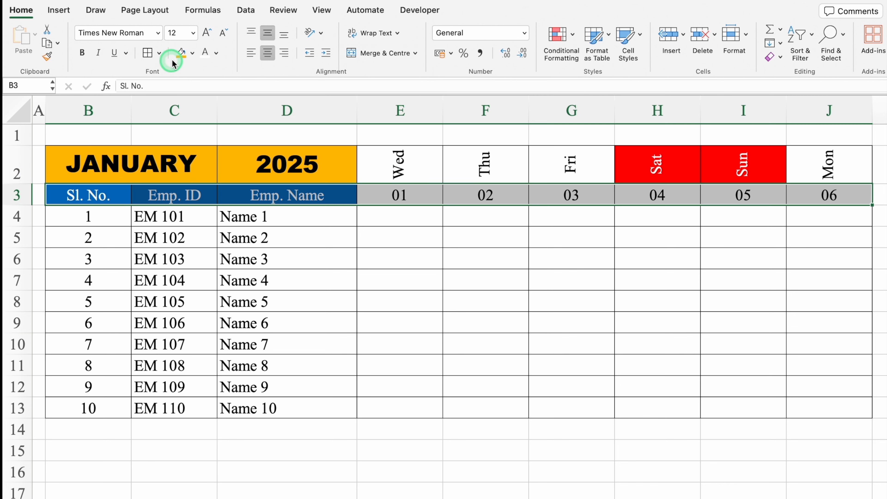
click(192, 52)
click(186, 227)
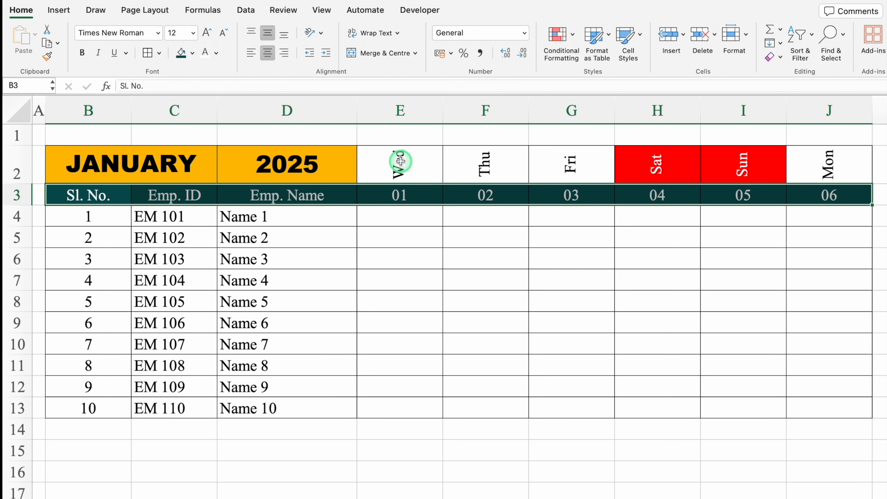
Step: Apply a teal fill and white font to the weekday cells E2:J2
drag(401, 161, 829, 161)
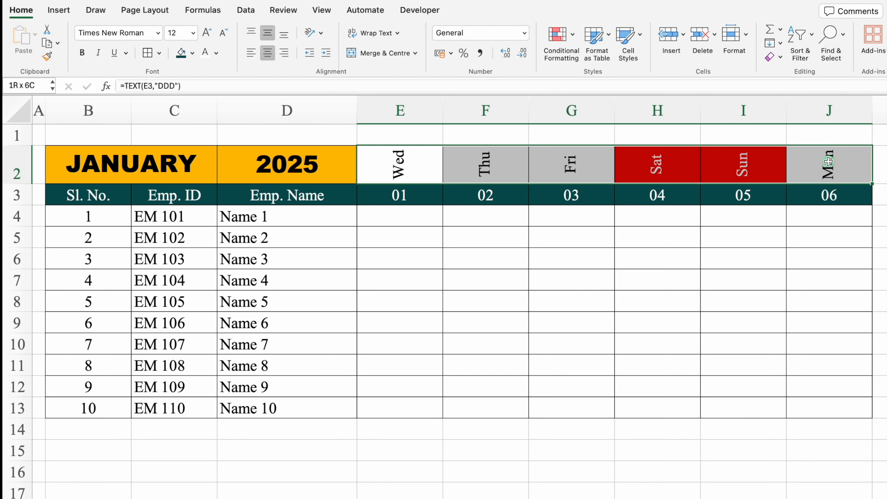
click(193, 53)
click(197, 228)
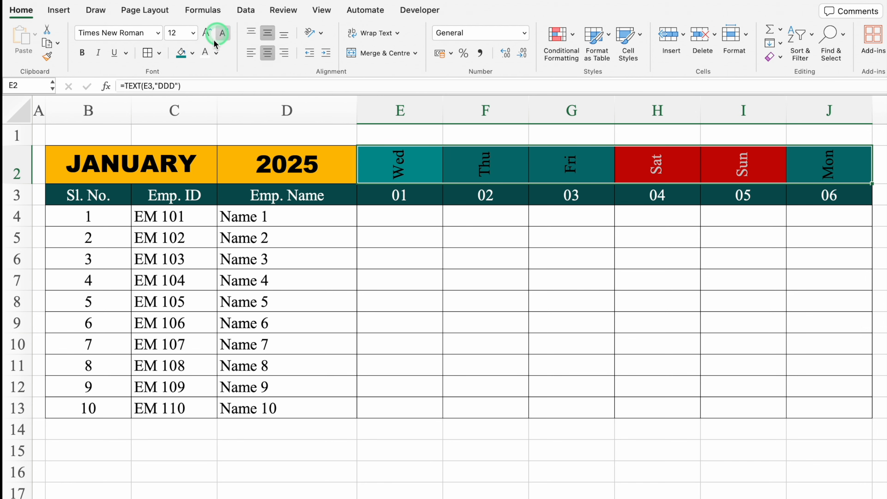
click(206, 53)
click(438, 308)
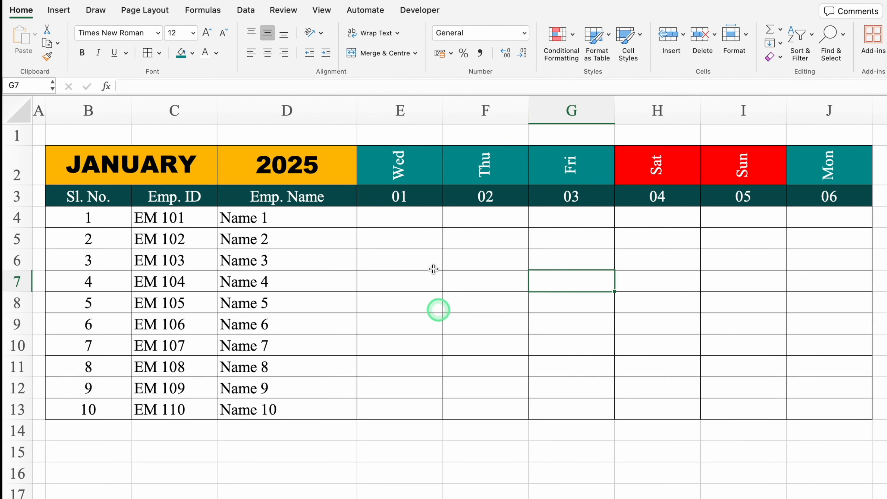
Step: AutoFit the day columns E to J and fill J2:J13 across to column AI, up to date 31
click(396, 113)
drag(396, 113, 868, 102)
double_click(869, 103)
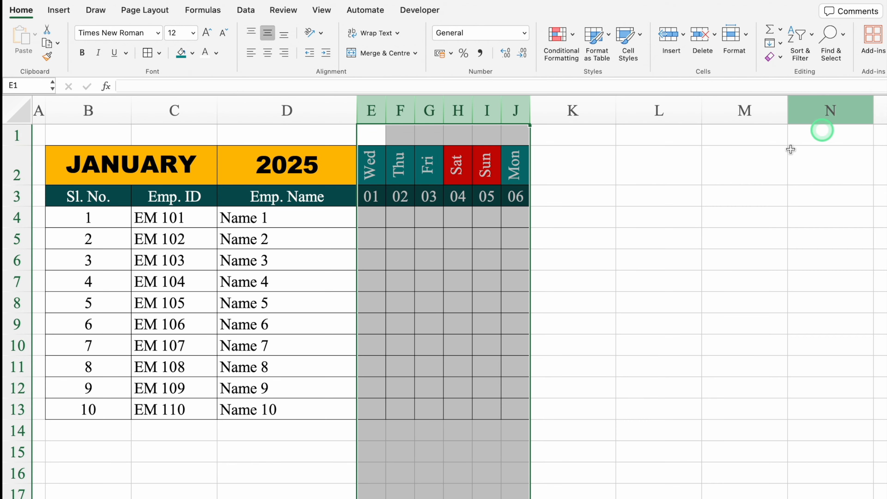
click(685, 237)
drag(515, 164, 804, 434)
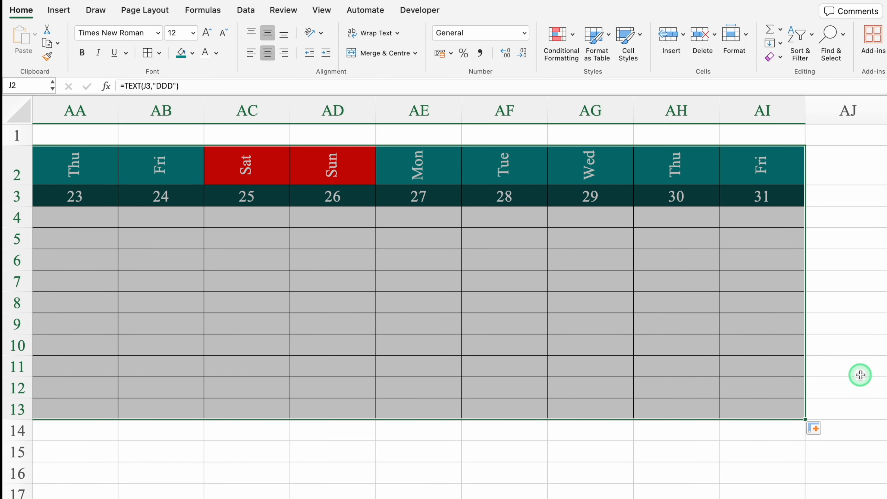
Step: Enter the summary headings Present, Absent, Leaves, Holidays and Week Offs in cells AJ2 to AN2
click(832, 169)
scroll(830, 171, right, 5)
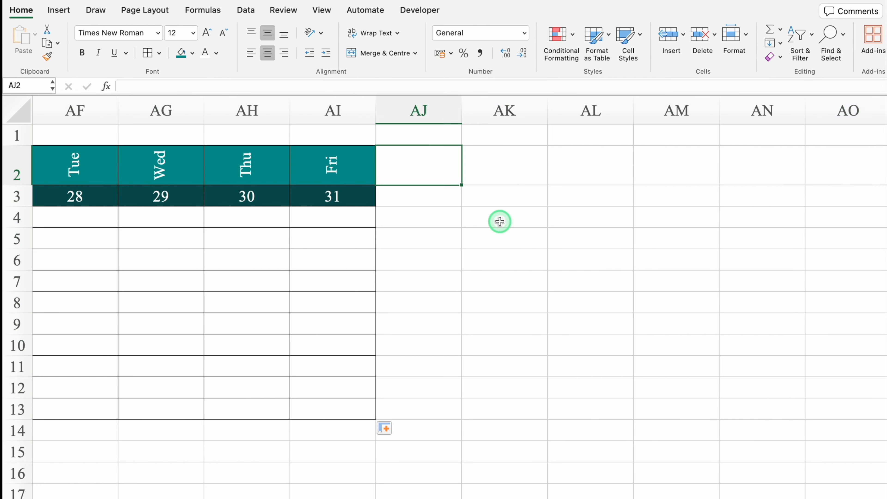
text(Present)
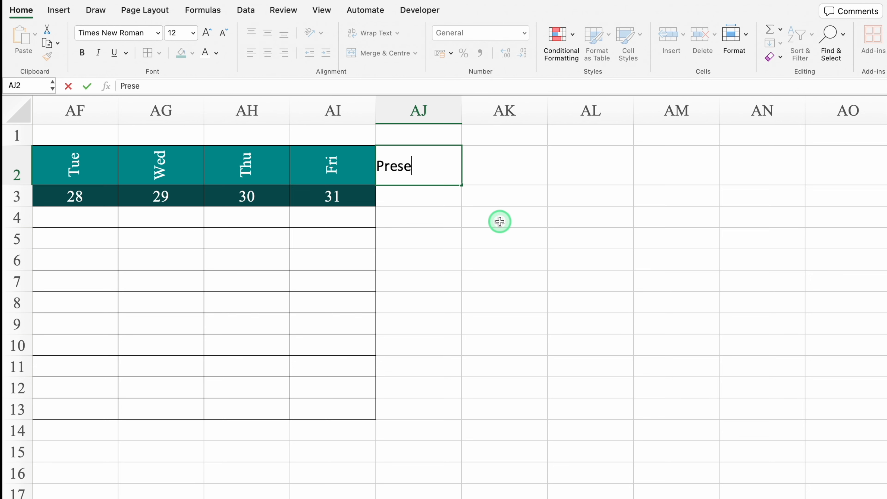
key(Tab)
text(Absent)
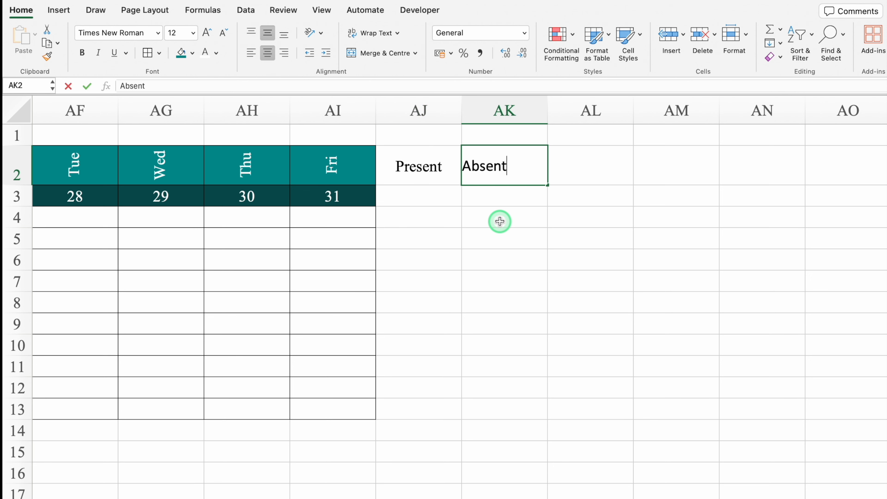
key(Tab)
text(Leaves)
key(Tab)
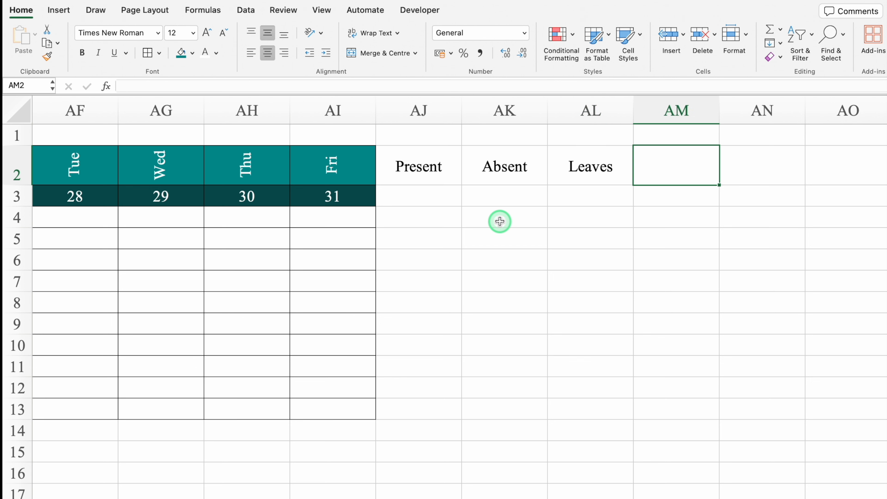
text(Holidays)
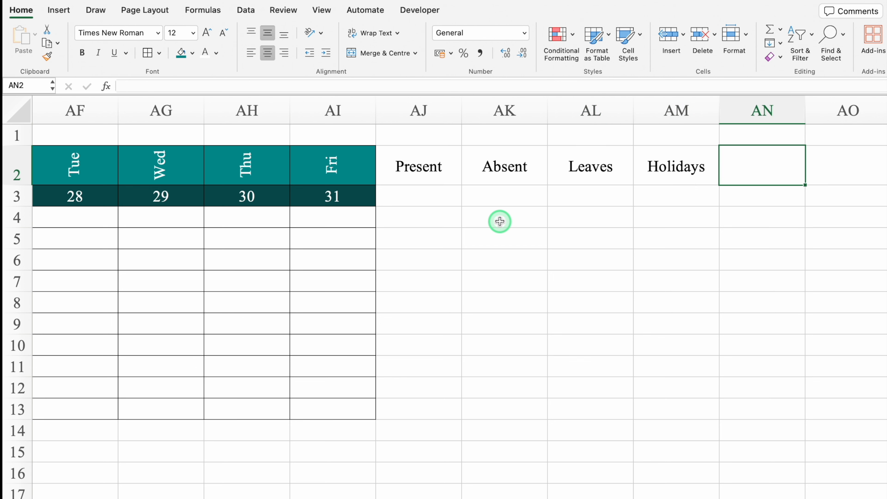
text(eek Offs)
key(Return)
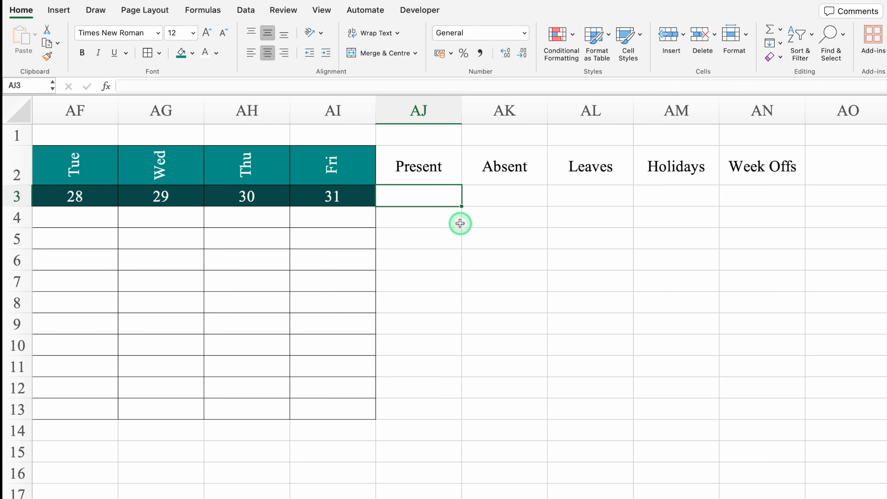
Step: Enter the attendance codes P, A, L, H and WO in cells AJ3 to AN3 under the summary headings
text(P)
key(Delete)
key(Tab)
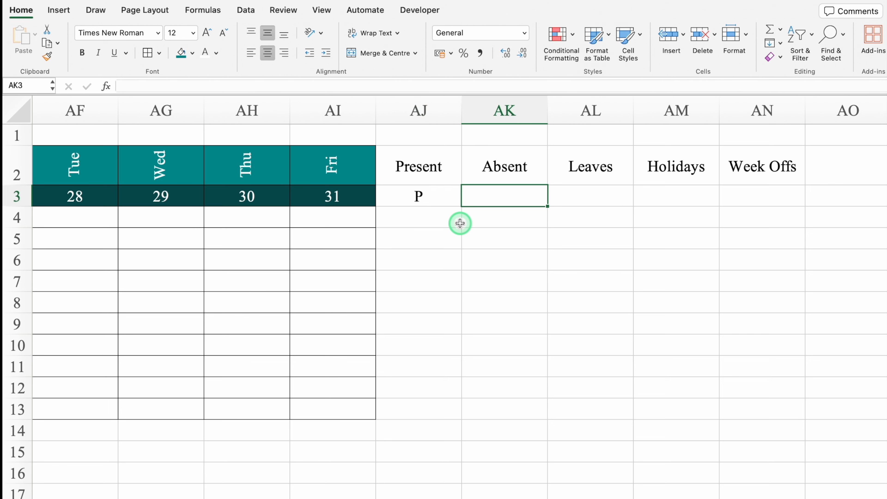
text(A)
key(Delete)
key(Tab)
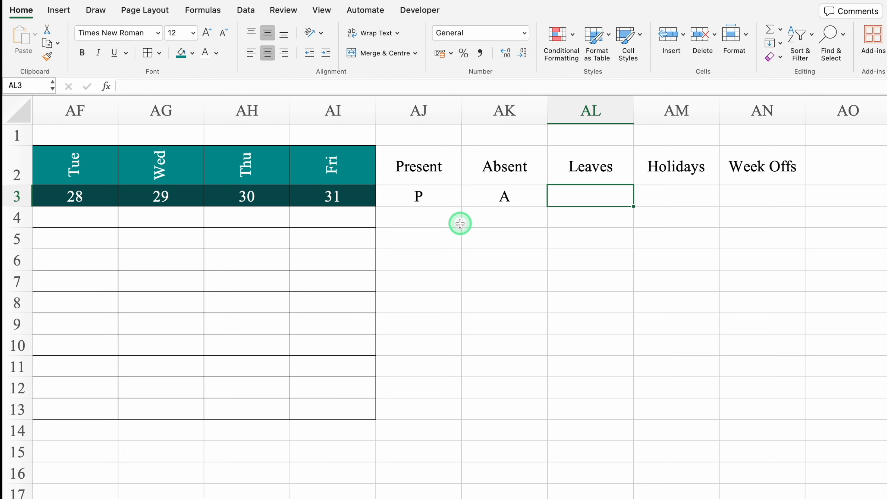
text(L)
key(Delete)
key(Tab)
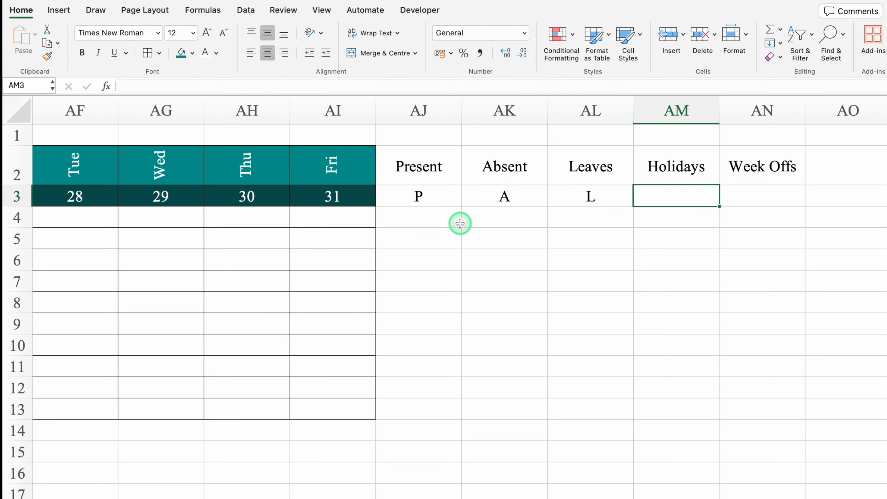
text(H)
key(Delete)
key(Tab)
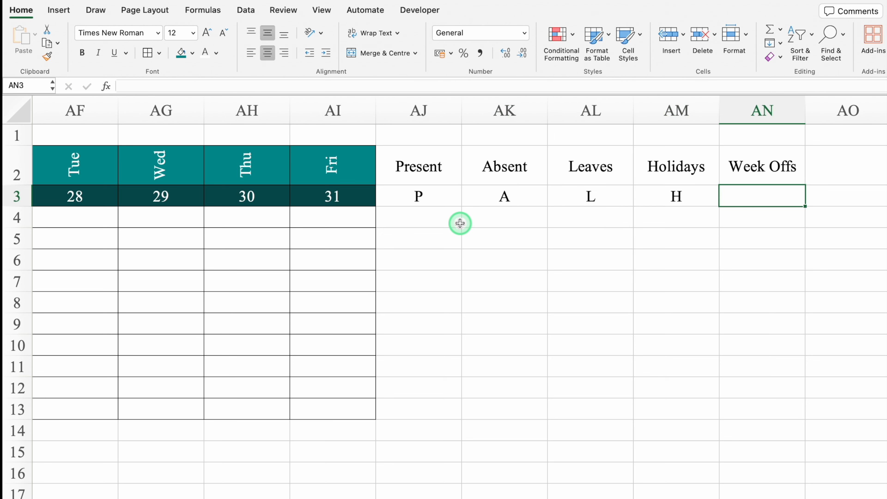
text(WO)
key(Tab)
Step: Apply borders to all cells of the summary block AJ2:AN13
click(418, 171)
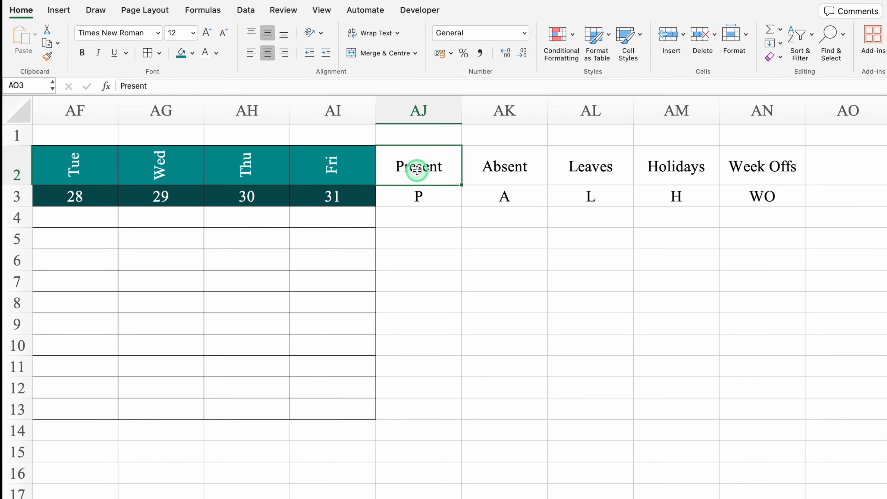
drag(418, 170, 763, 406)
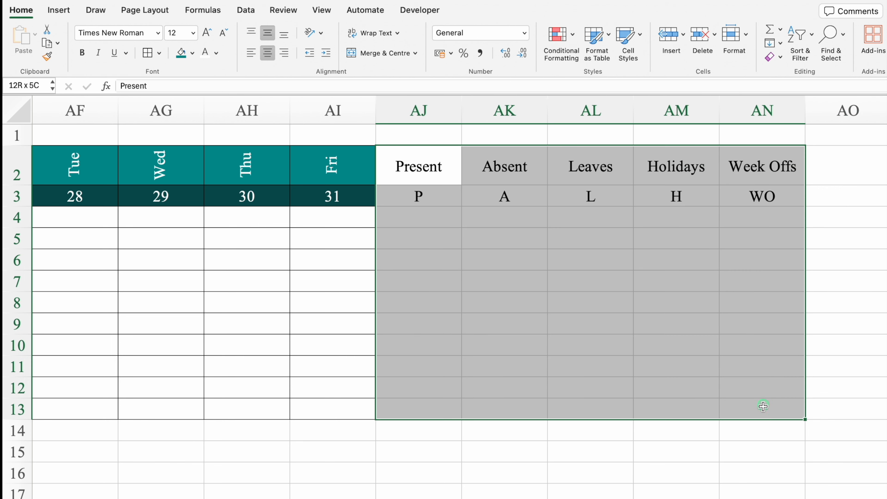
click(147, 54)
Step: Start an Equal To highlight rule for the whole sheet with P as the cell value
click(10, 112)
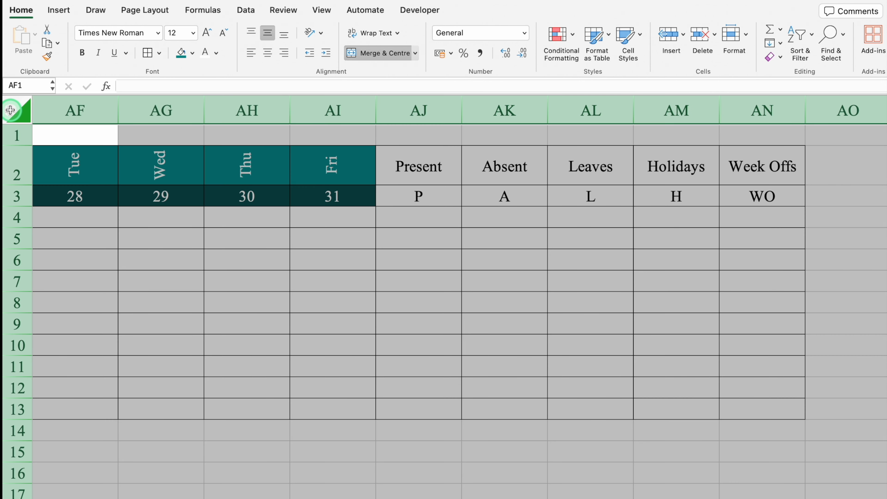
click(28, 13)
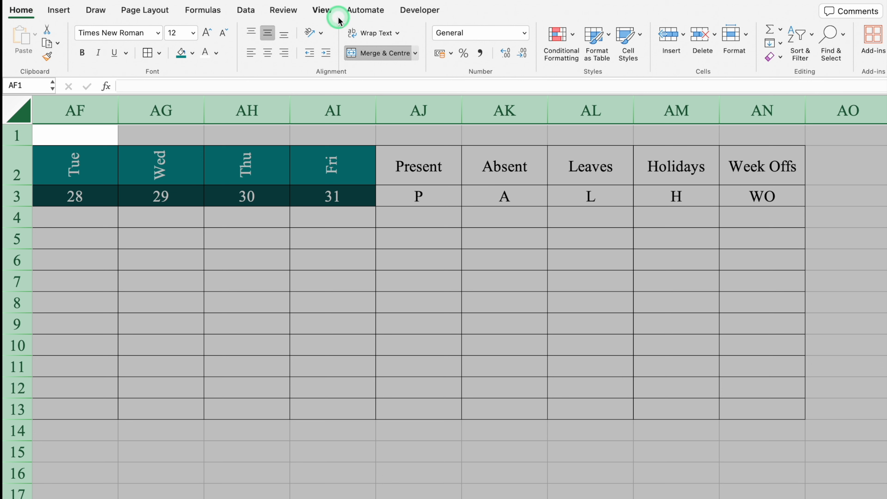
click(563, 37)
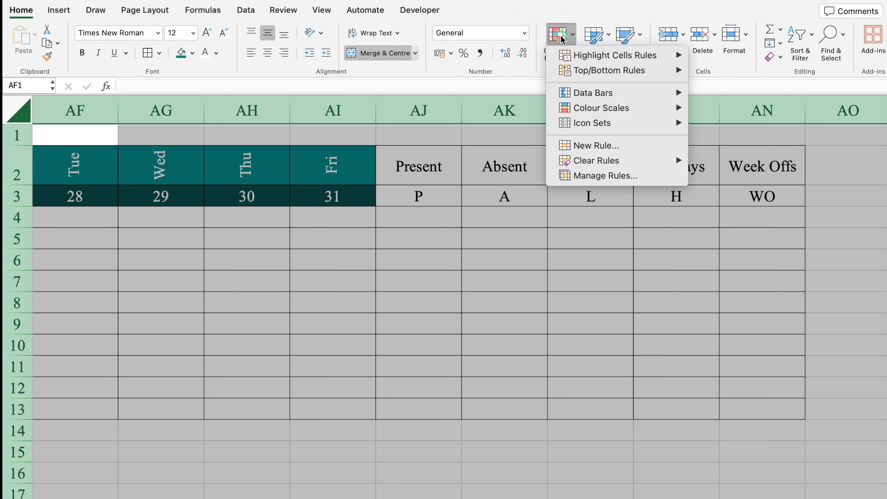
mouse_move(601, 56)
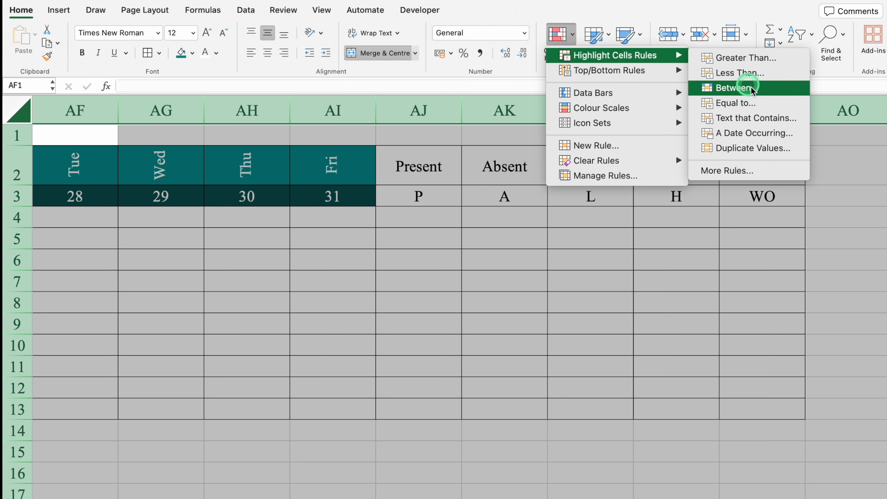
click(763, 106)
drag(537, 93, 401, 241)
click(416, 315)
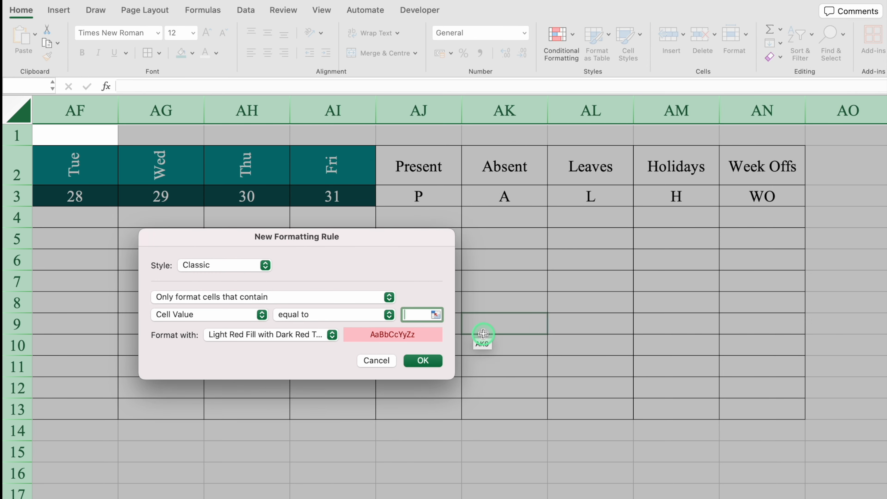
text(P)
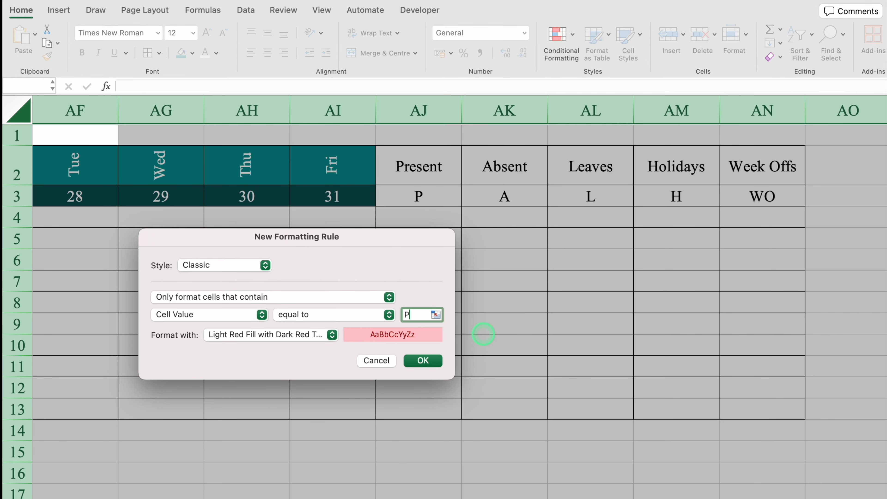
Step: Give the P rule a customised format with green fill and white font, and apply the rule
click(333, 335)
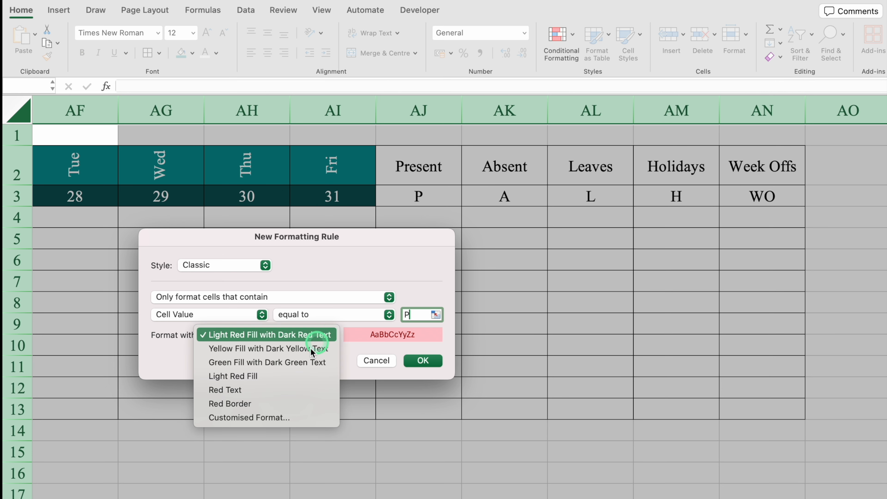
click(287, 416)
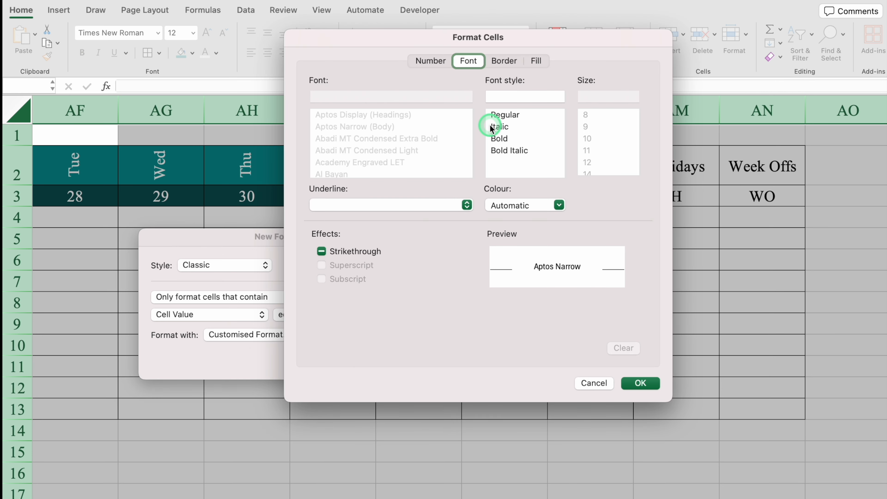
click(538, 61)
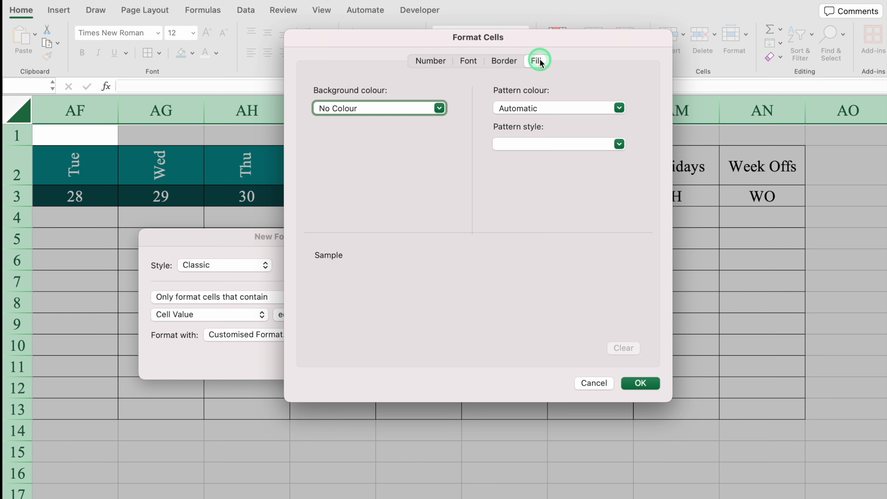
click(440, 109)
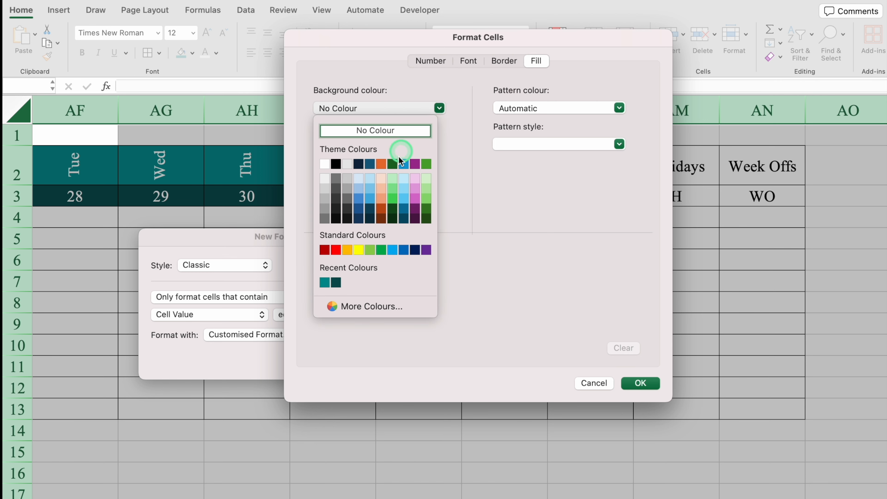
click(381, 249)
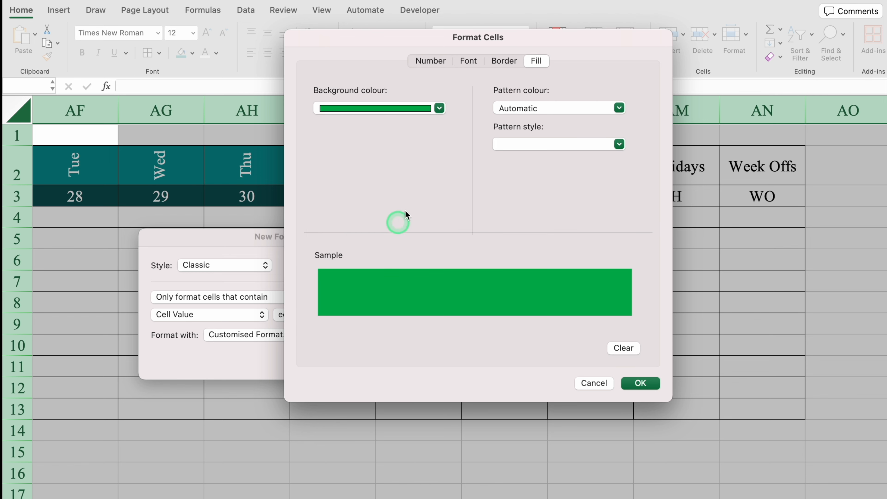
click(469, 61)
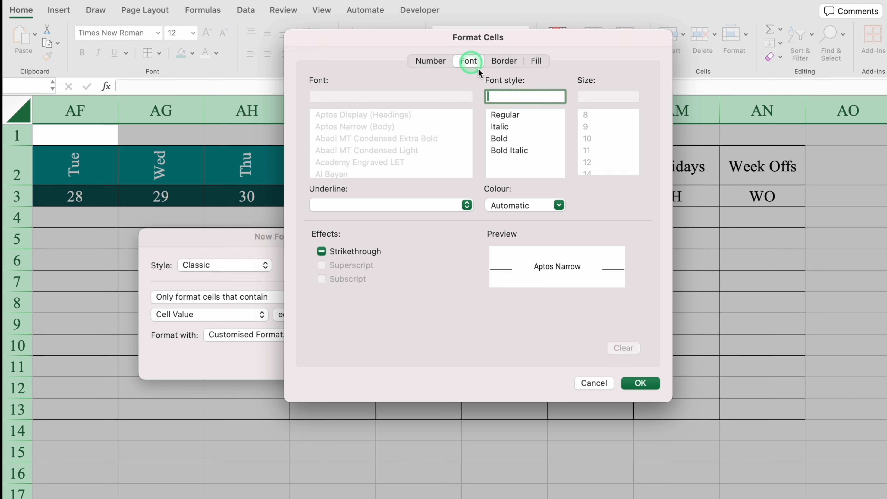
click(559, 205)
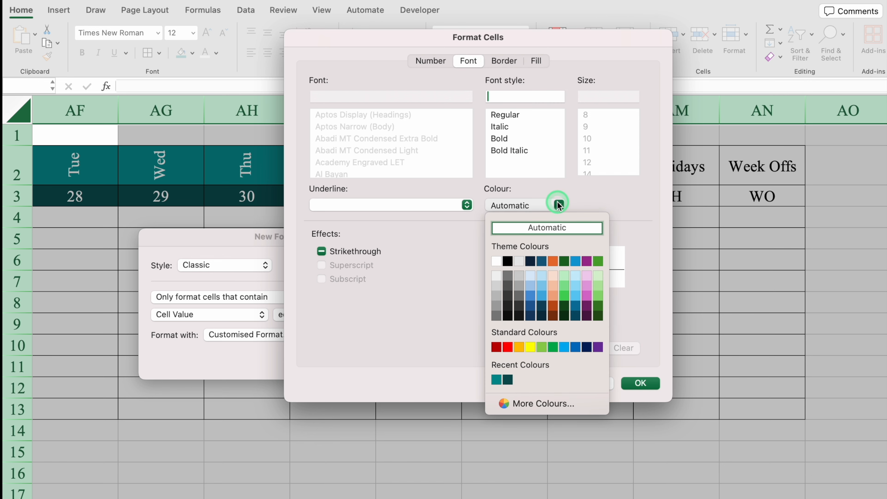
click(497, 261)
click(634, 383)
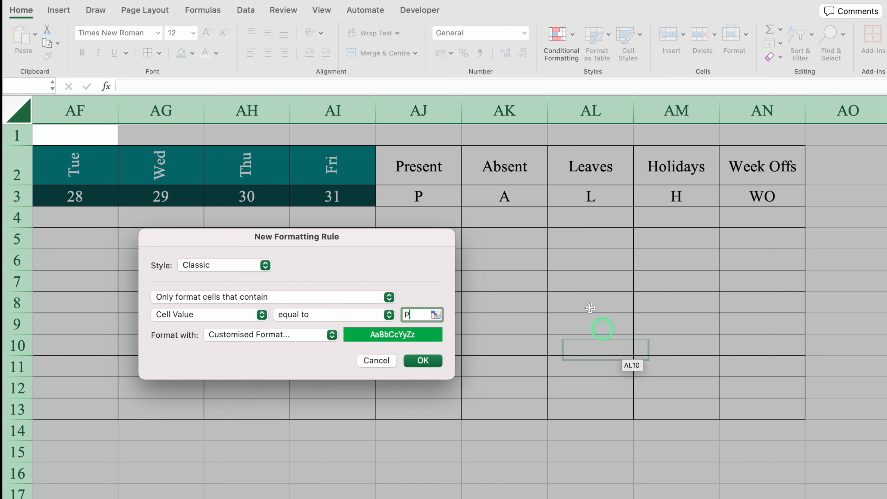
click(422, 362)
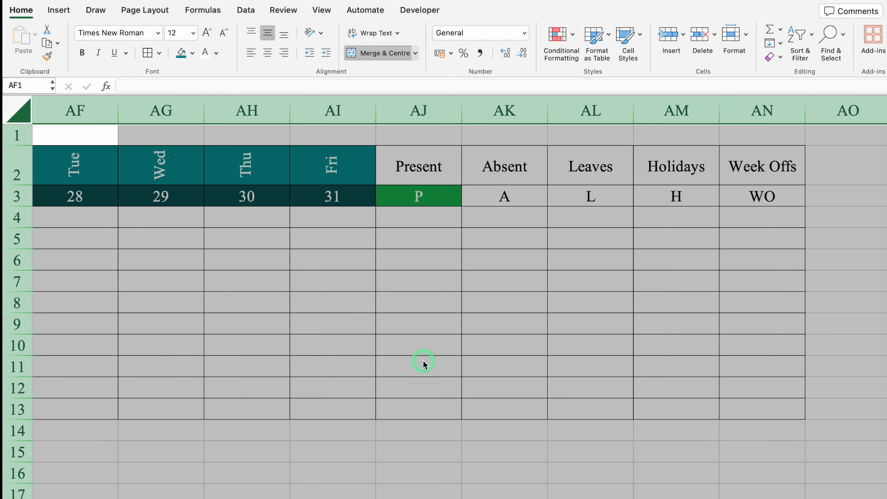
Step: Test the highlight rule by entering P in AH6, and clear the cell again
click(306, 268)
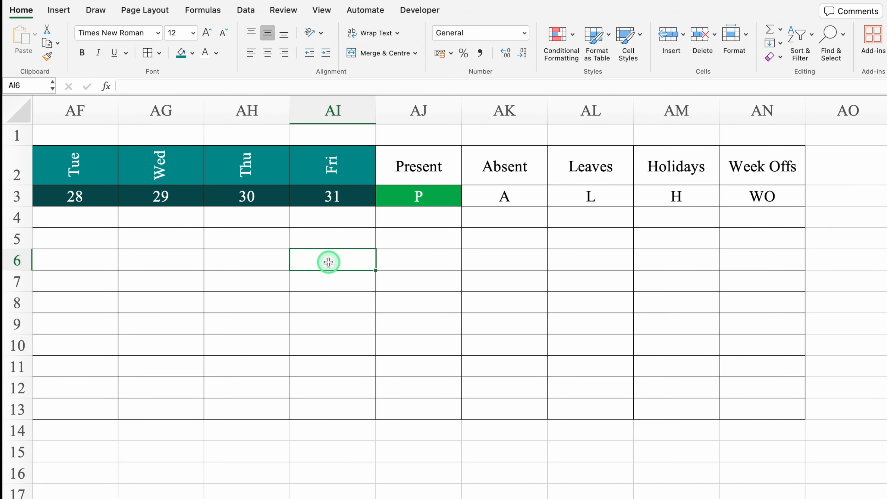
click(234, 262)
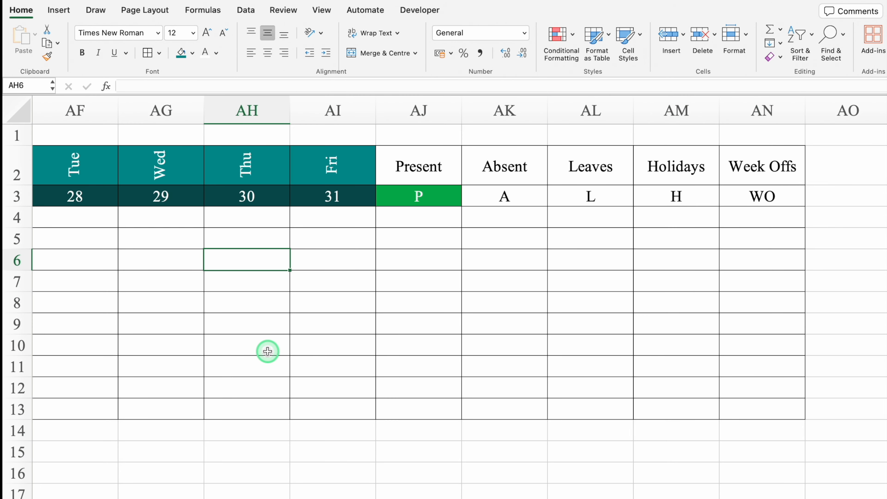
text(P)
key(Return)
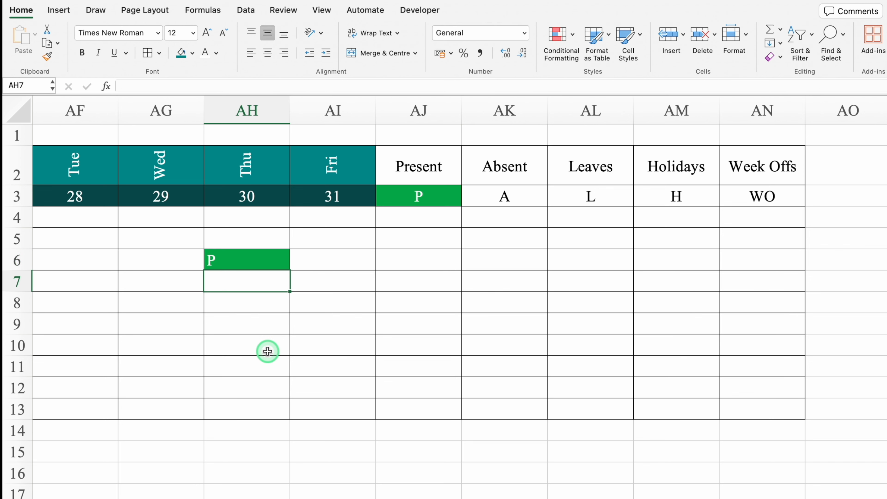
click(254, 260)
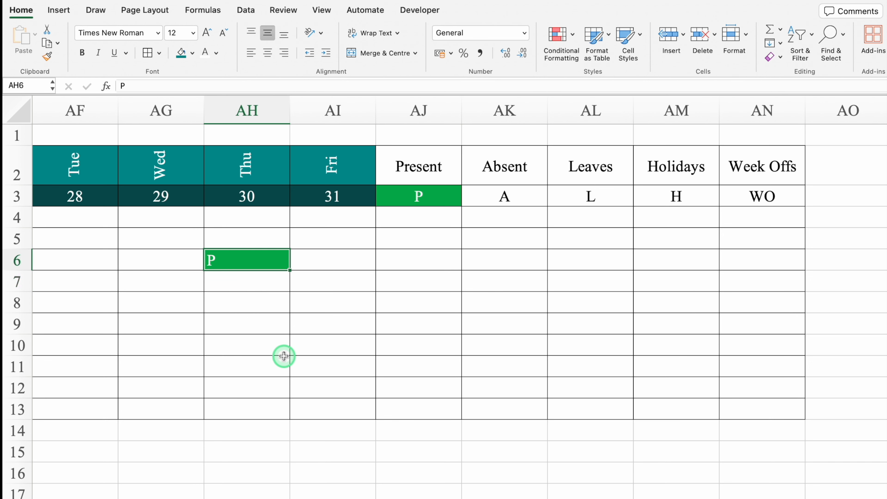
key(Delete)
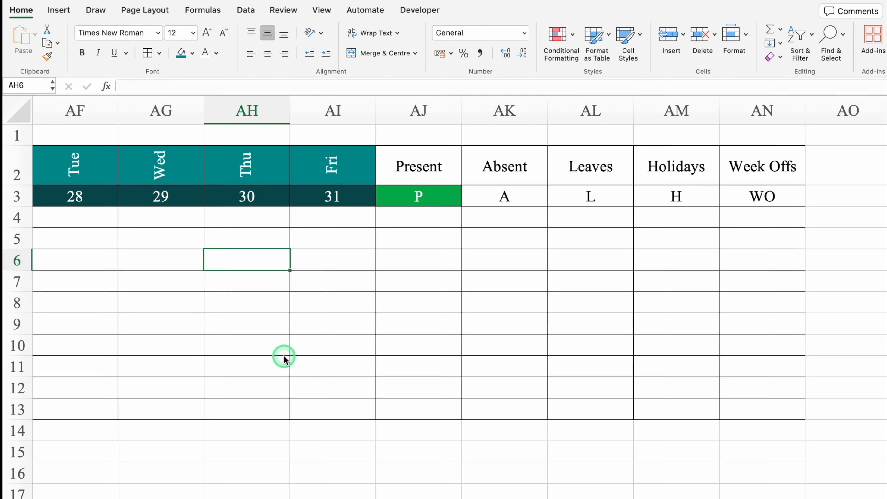
Step: Start an Equal To highlight rule for the whole sheet with A as the cell value
click(19, 114)
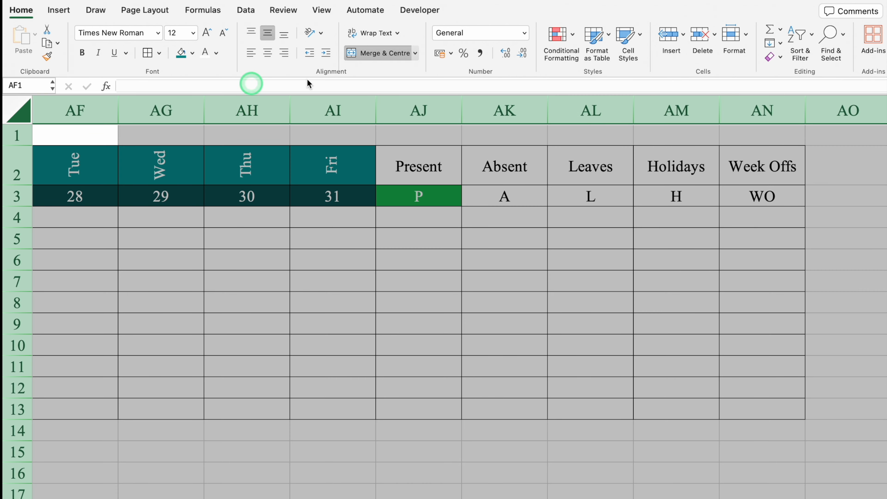
click(560, 37)
mouse_move(594, 54)
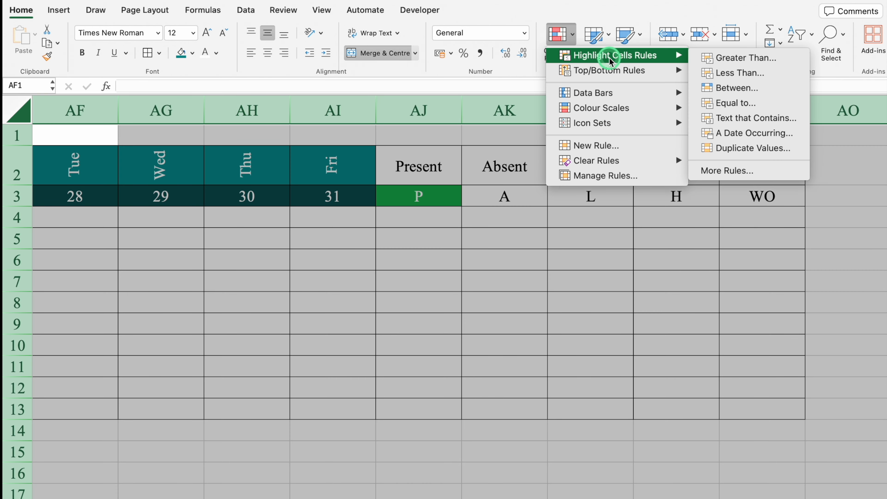
click(732, 88)
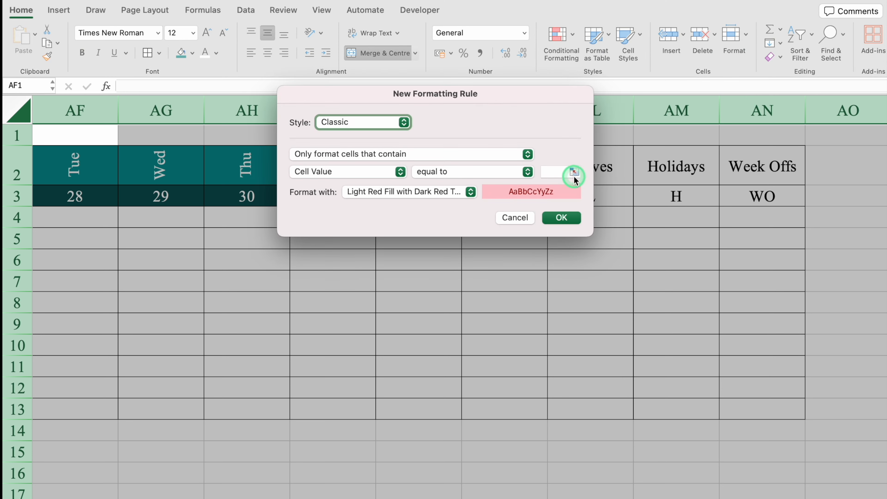
text(A)
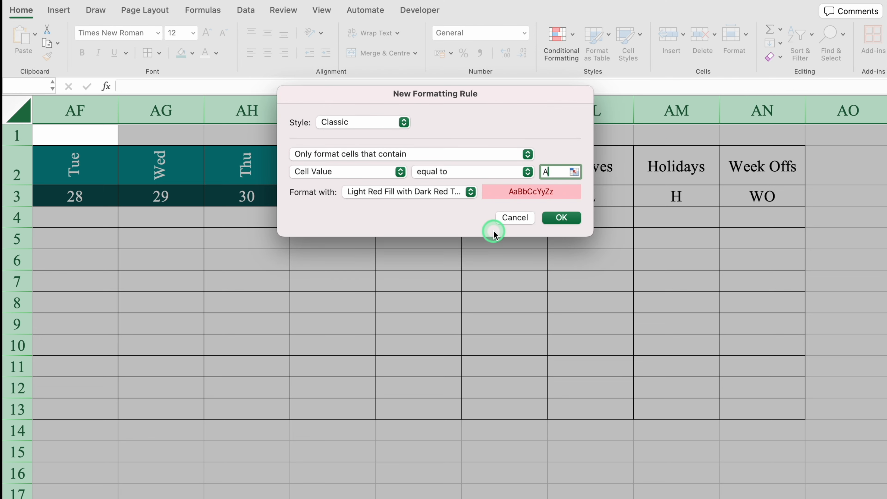
Step: Give the A rule a customised format with red fill and white font, and apply the rule
click(470, 192)
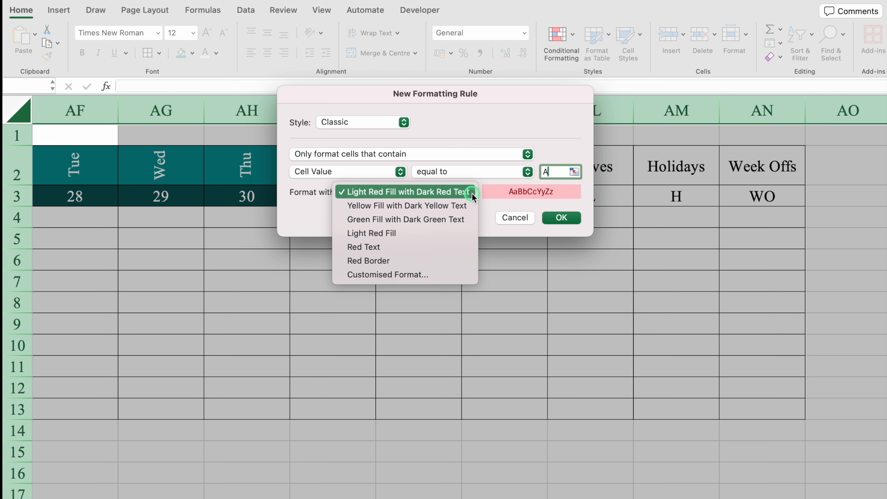
click(438, 276)
click(537, 61)
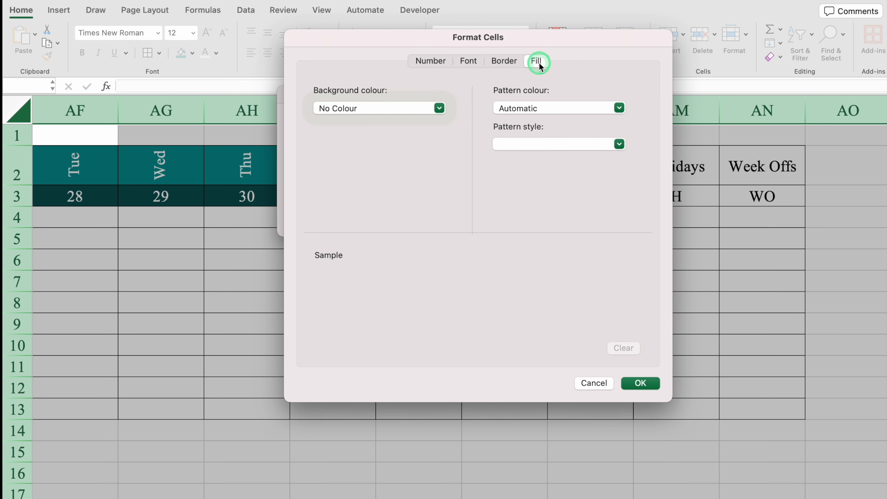
click(440, 108)
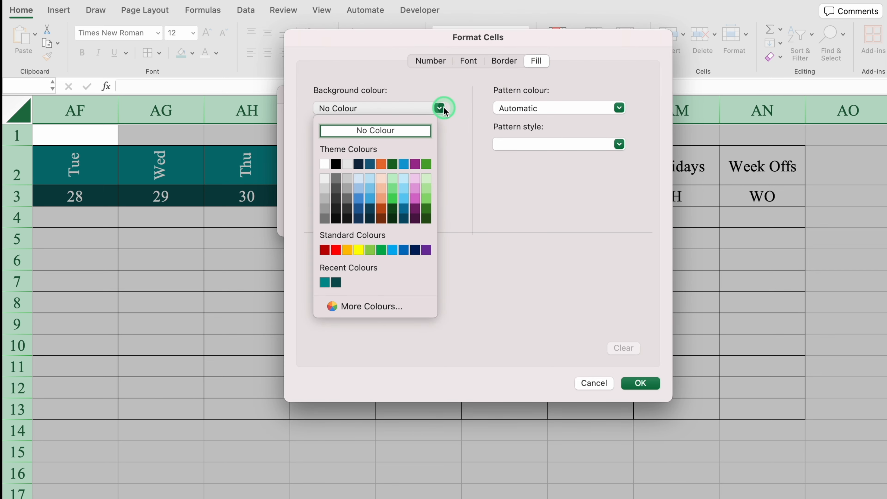
click(336, 249)
click(468, 61)
click(559, 205)
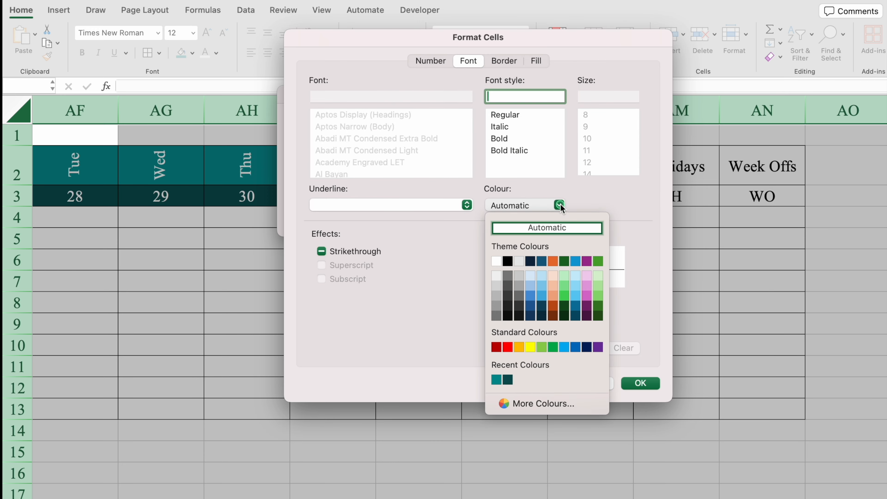
click(497, 261)
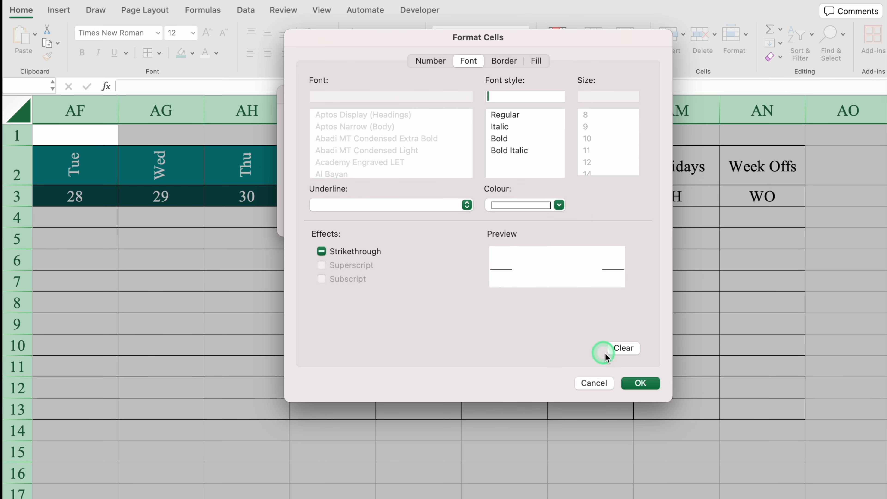
click(641, 383)
click(561, 218)
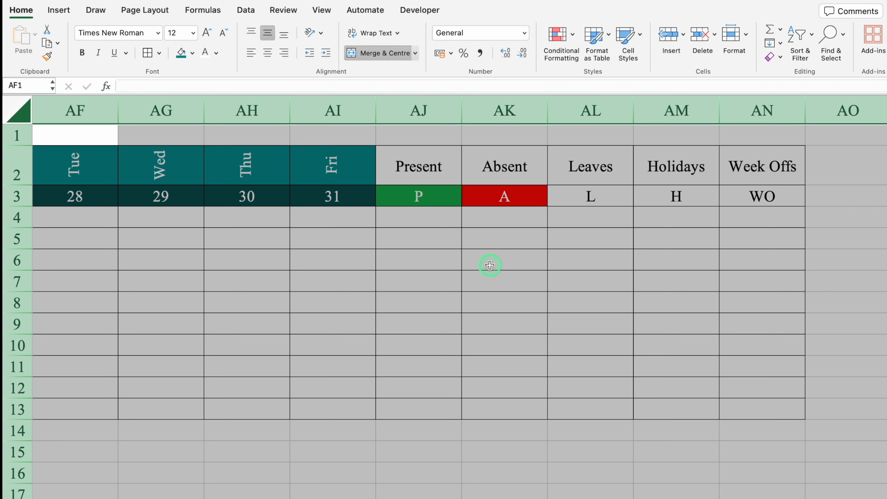
Step: Start another Equal To highlight rule for the whole sheet with L as the cell value
click(558, 34)
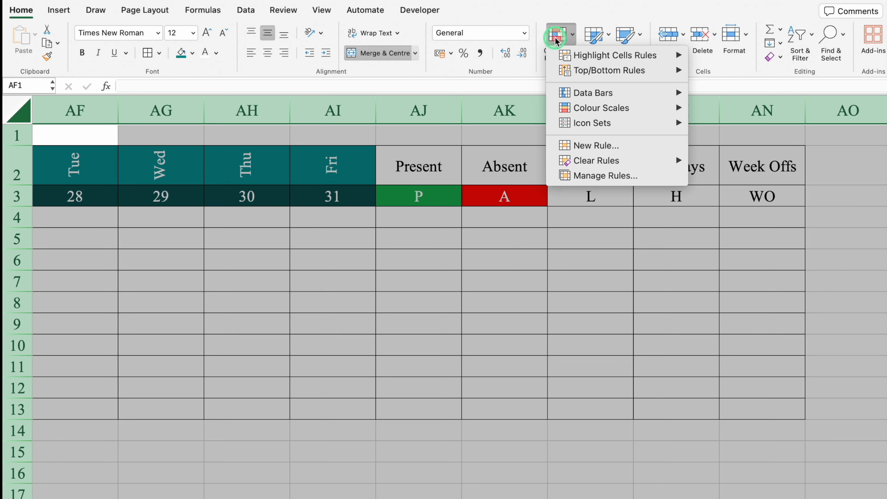
mouse_move(603, 58)
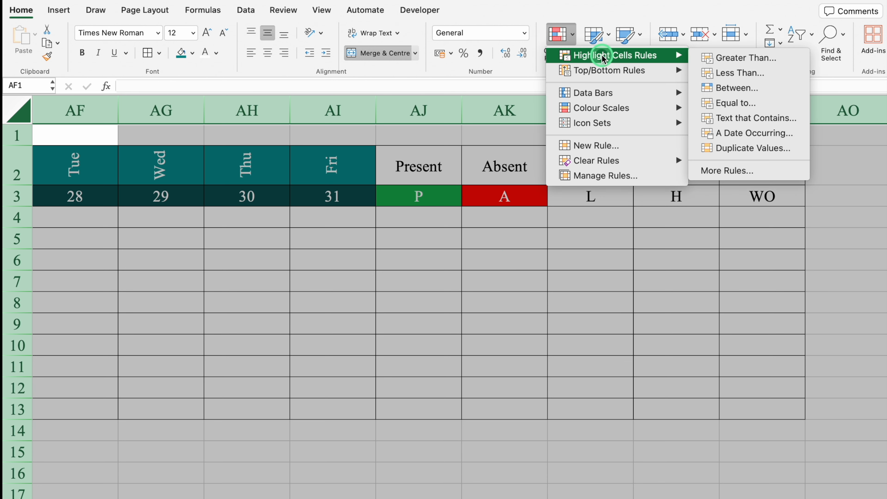
click(733, 103)
click(557, 172)
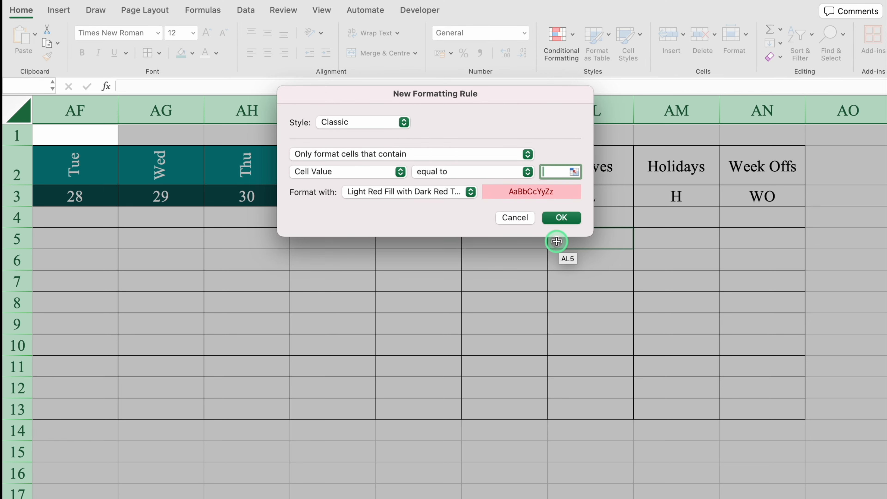
text(L)
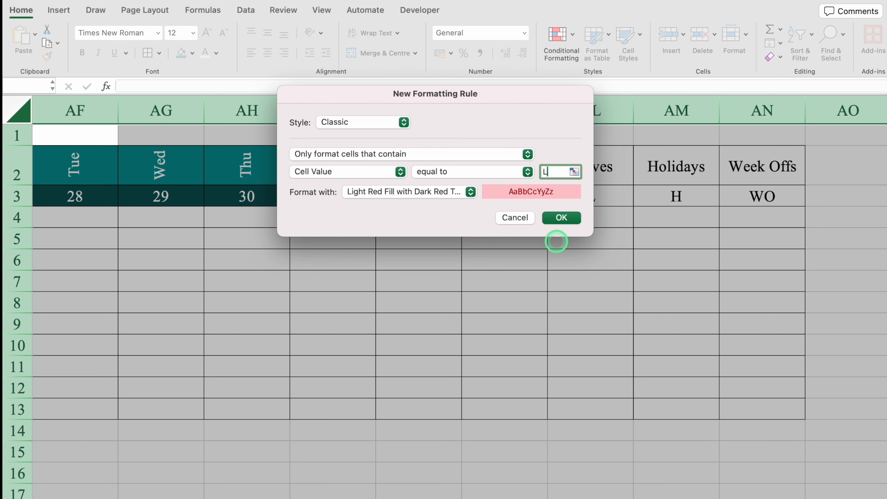
Step: Give the L rule a customised format with light blue fill and white font, and apply the rule
click(471, 193)
click(417, 274)
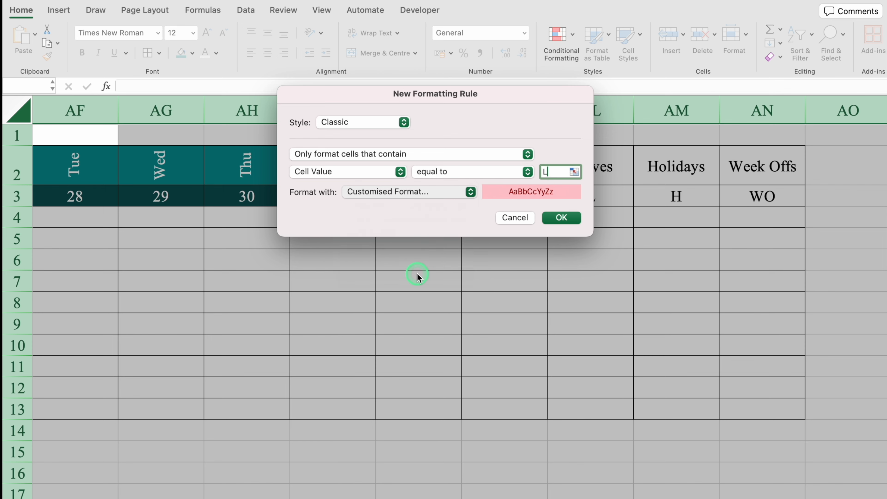
click(532, 61)
click(439, 109)
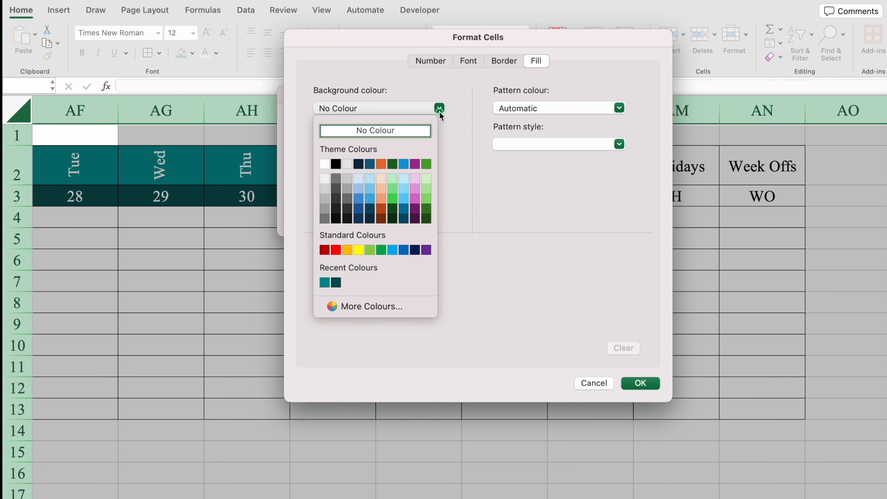
click(393, 249)
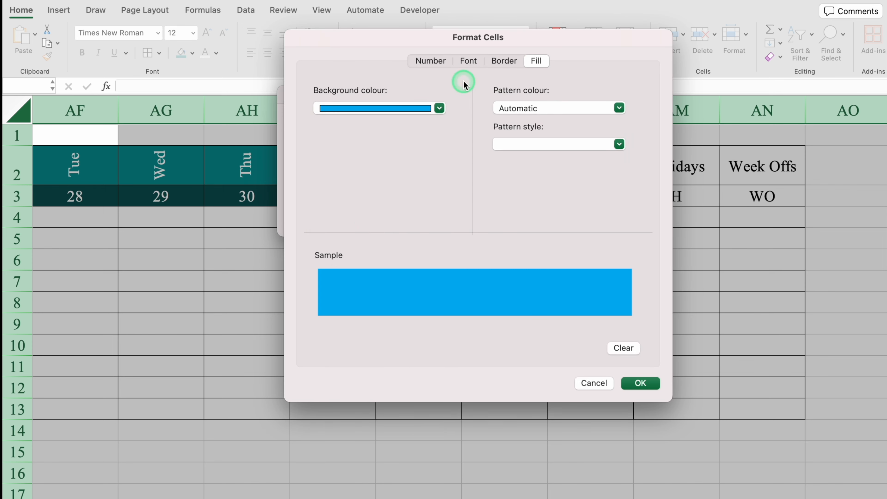
click(468, 60)
click(558, 205)
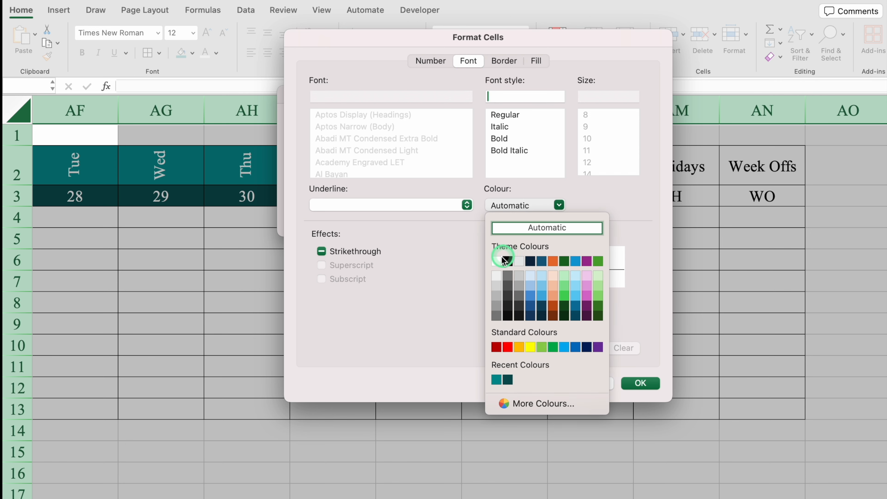
click(504, 261)
click(624, 348)
click(641, 384)
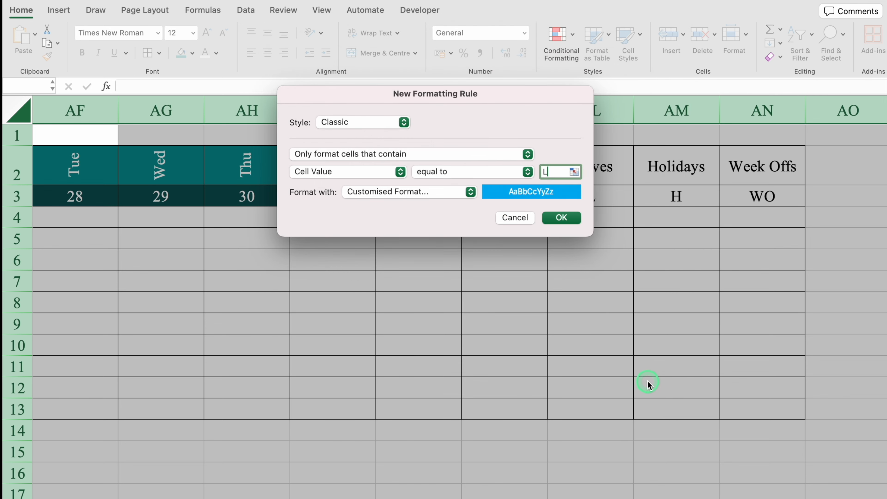
click(560, 218)
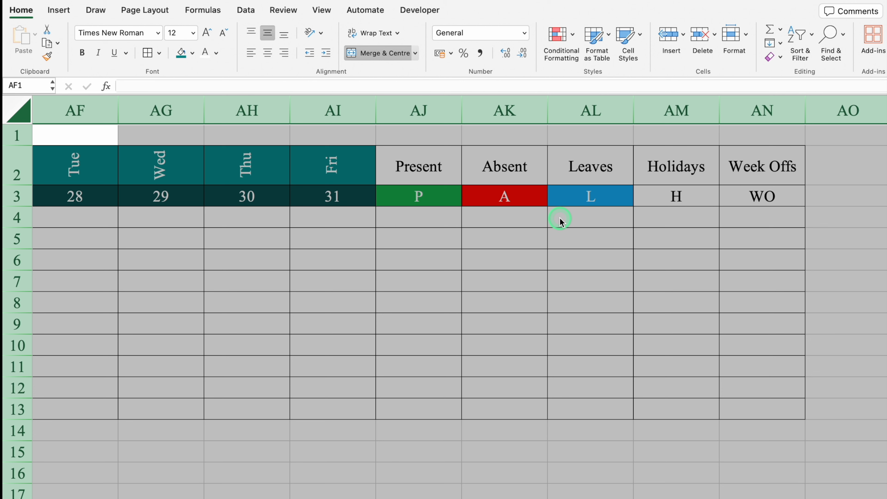
Step: Start an Equal To highlight rule for the whole sheet with H as the cell value
click(559, 35)
mouse_move(609, 58)
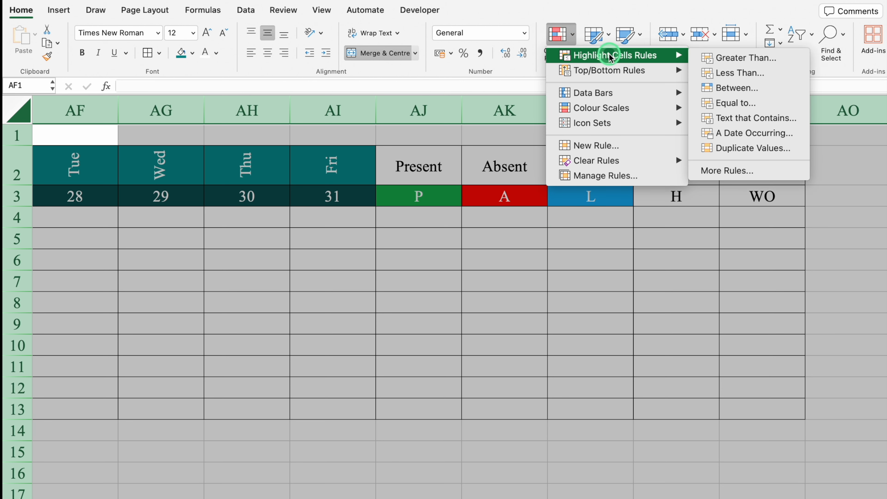
click(731, 103)
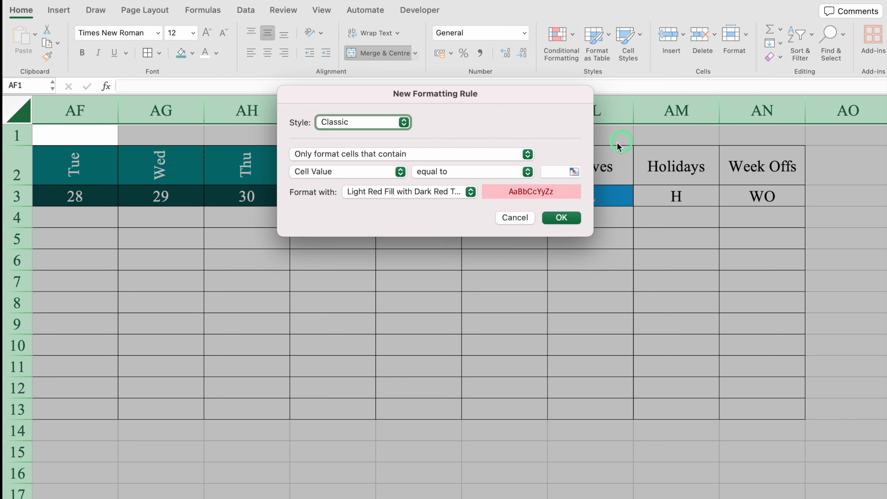
click(555, 171)
click(557, 241)
text(H)
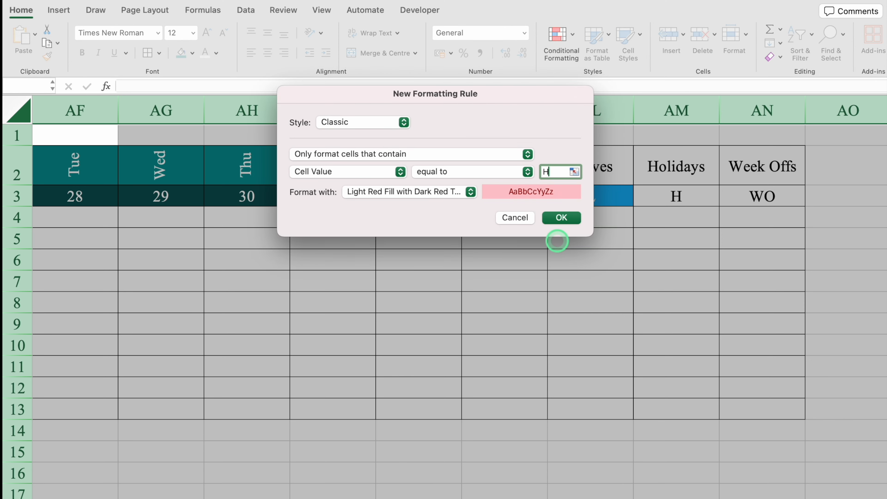
Step: Give the H rule a customised format with orange fill and black font, and apply the rule
click(470, 192)
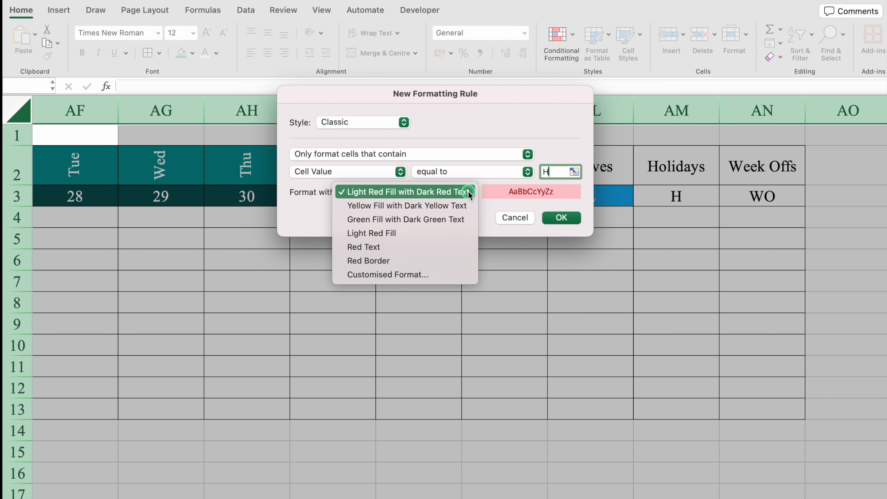
click(415, 274)
click(535, 60)
click(451, 94)
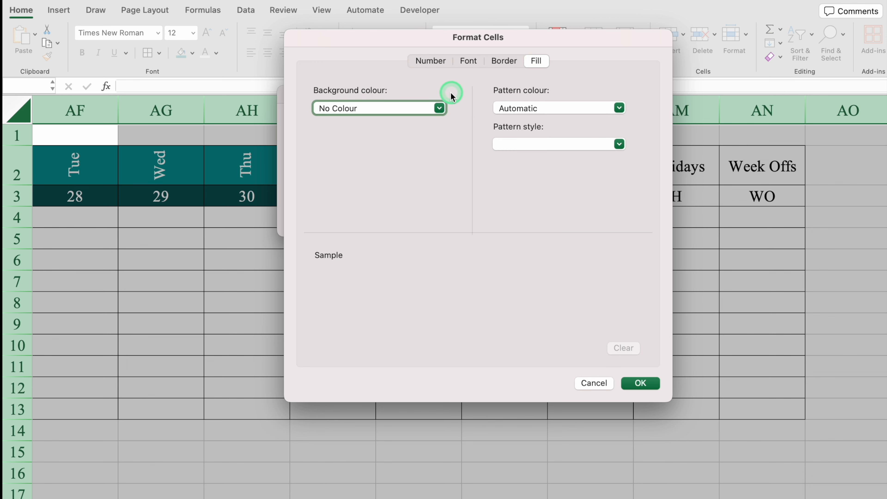
click(440, 107)
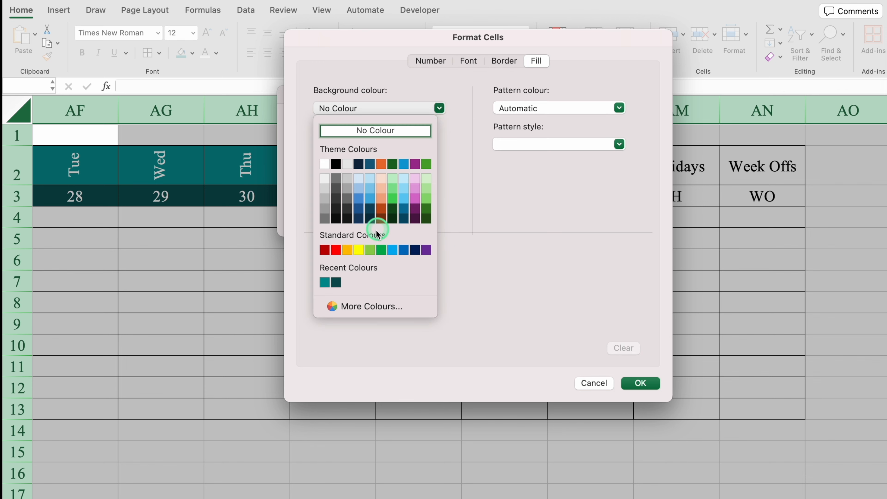
click(348, 249)
click(468, 61)
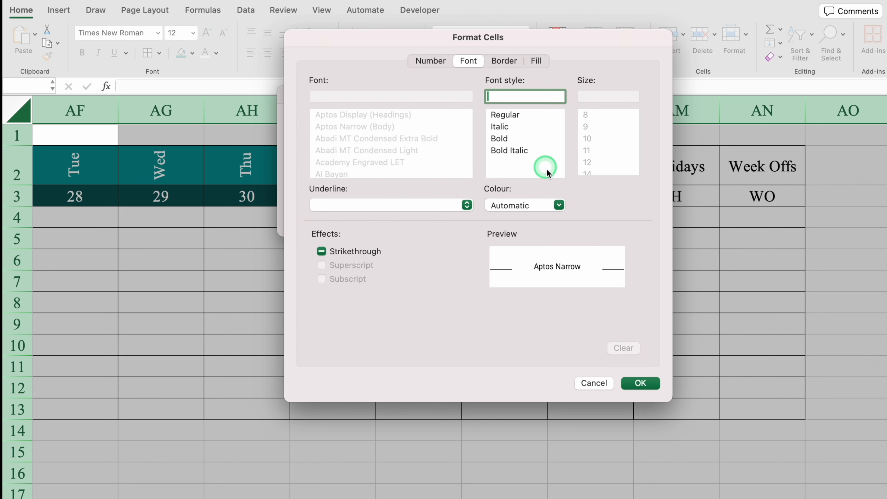
click(559, 205)
click(508, 261)
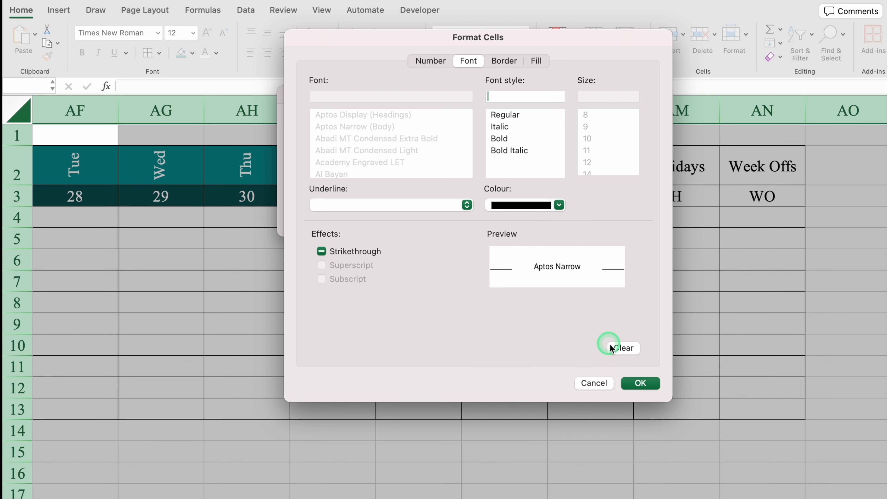
click(648, 386)
click(560, 219)
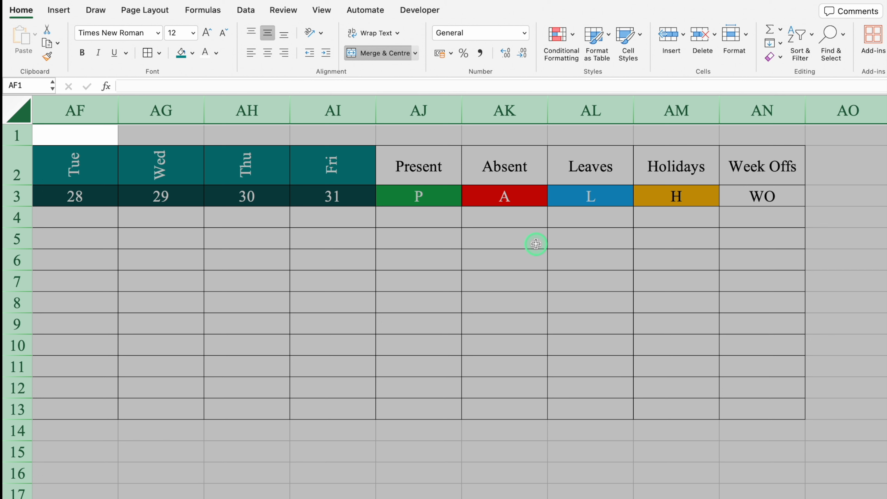
Step: Start an Equal To highlight rule for the whole sheet with WO as the cell value
click(555, 37)
mouse_move(615, 55)
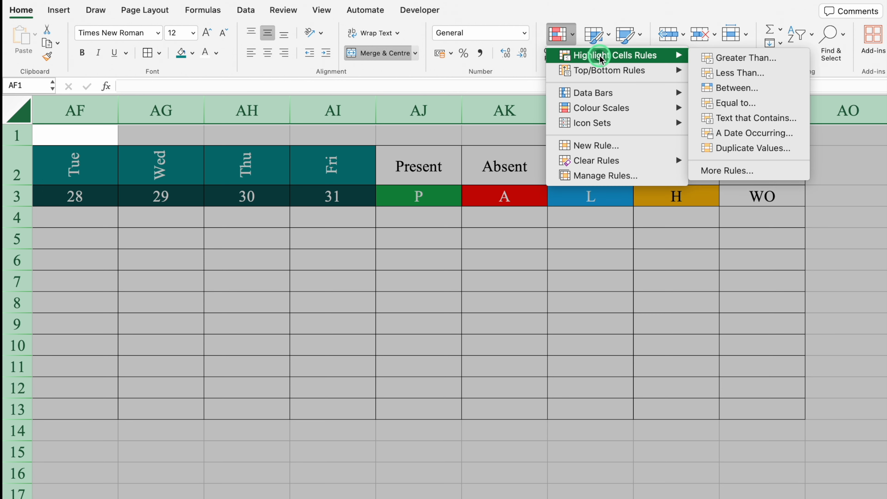
click(735, 104)
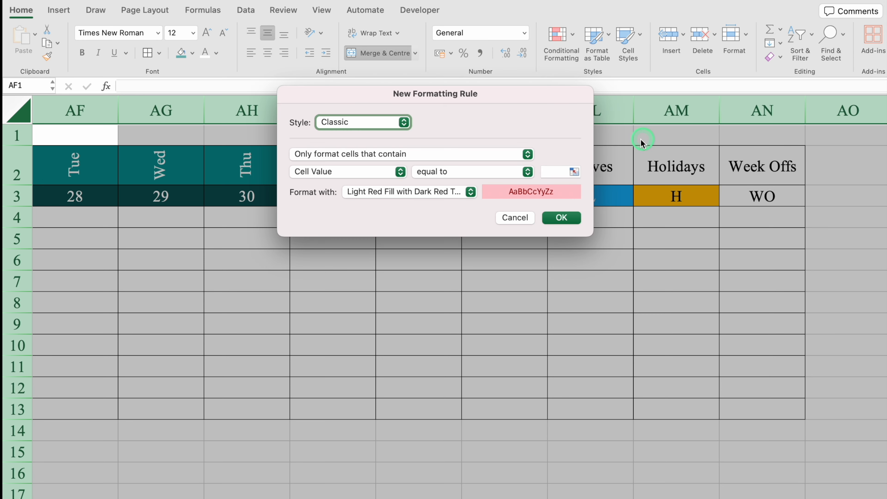
click(559, 172)
text(W)
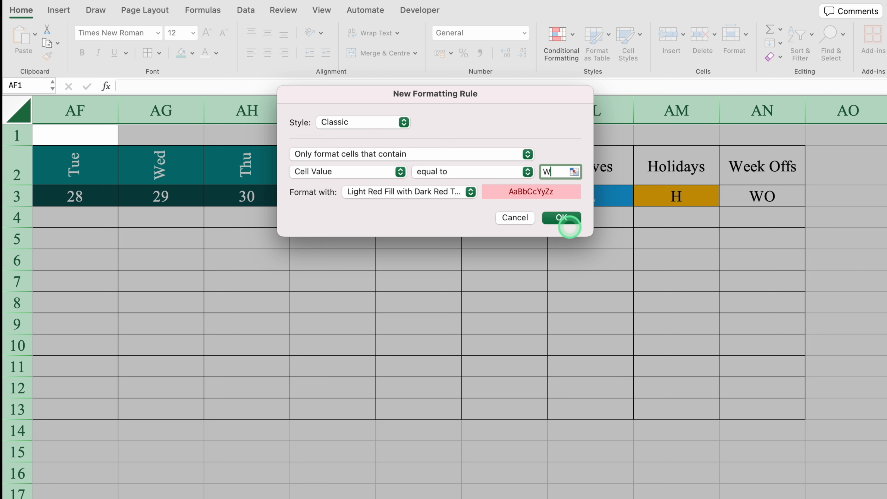
text(O)
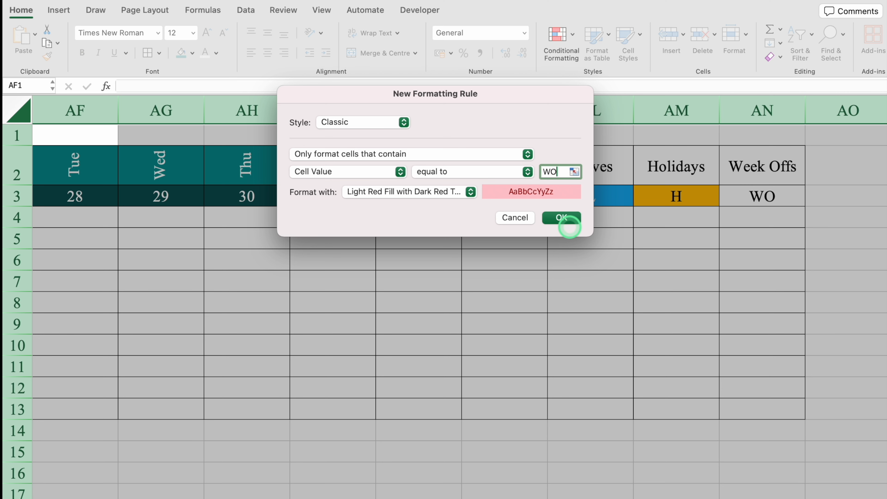
Step: Give the WO rule a customised format with purple fill and yellow font, and apply the rule
click(470, 192)
click(420, 275)
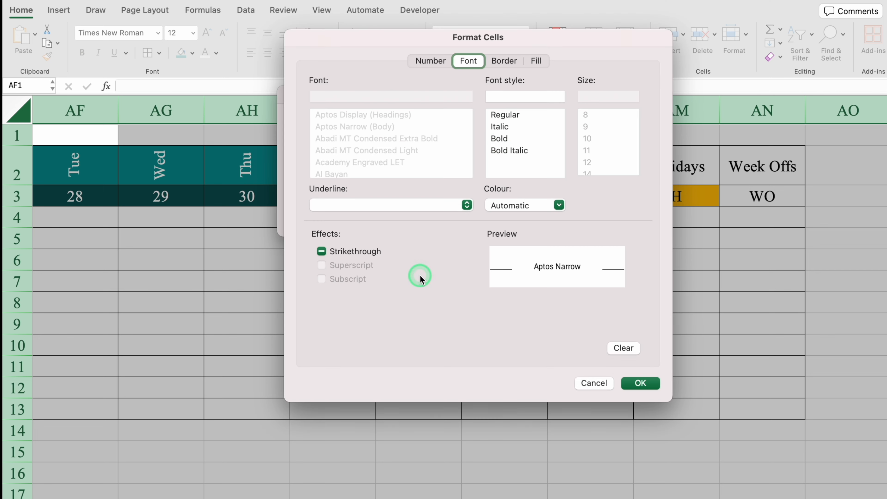
click(536, 60)
click(440, 109)
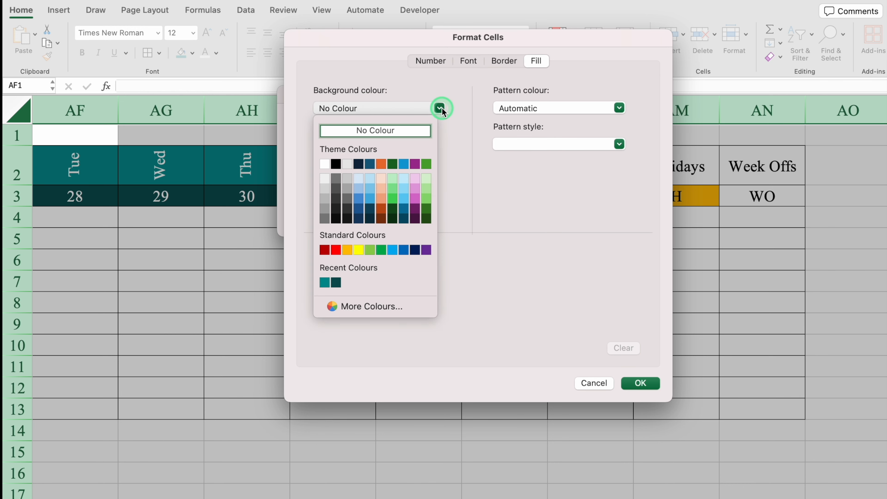
click(427, 249)
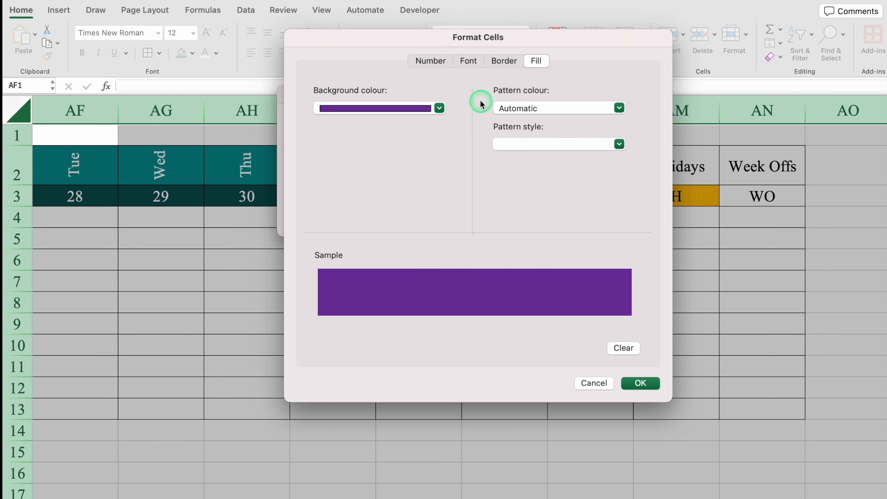
click(469, 62)
click(559, 206)
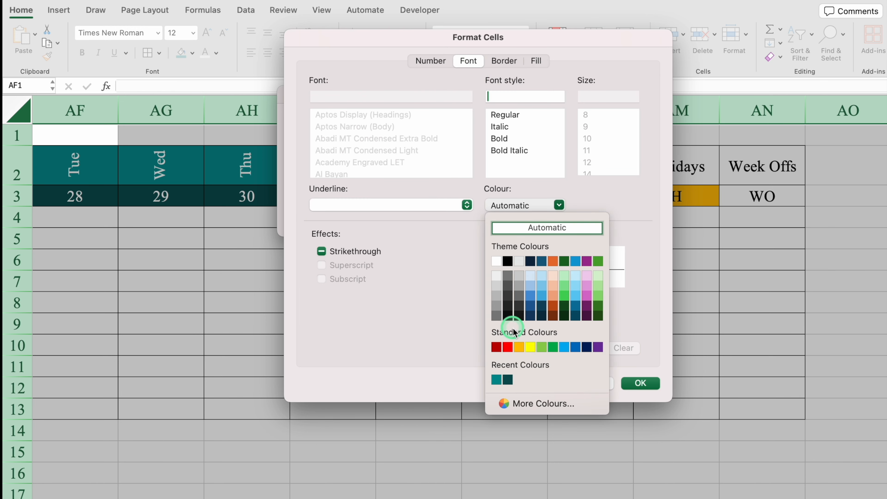
click(529, 345)
click(631, 382)
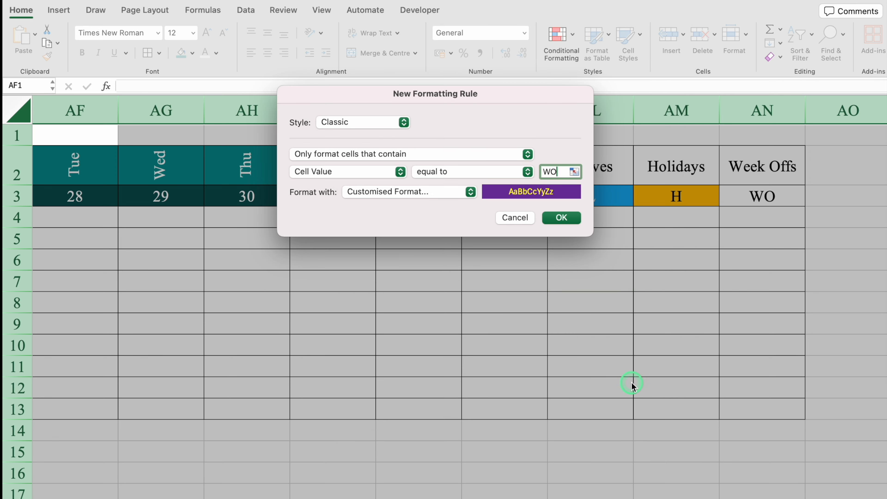
click(560, 217)
click(510, 256)
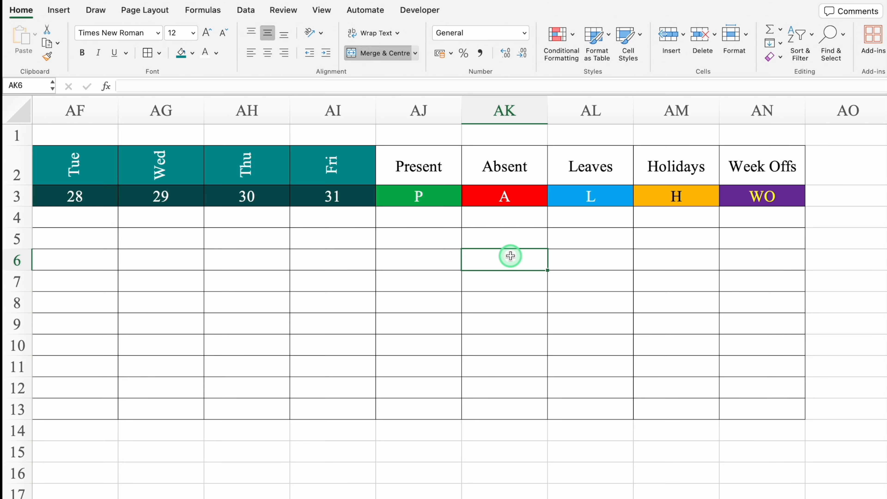
Step: Give the Present heading in AJ2 a green fill and white font
click(416, 166)
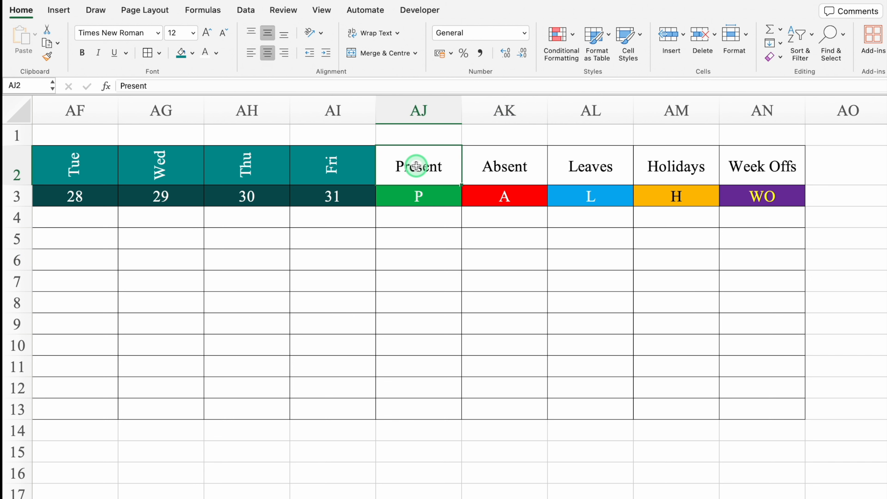
click(193, 53)
click(241, 195)
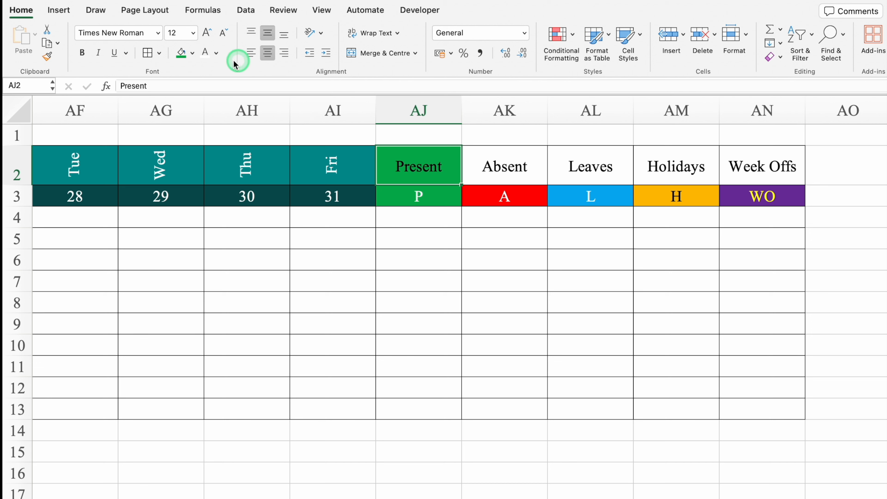
click(205, 54)
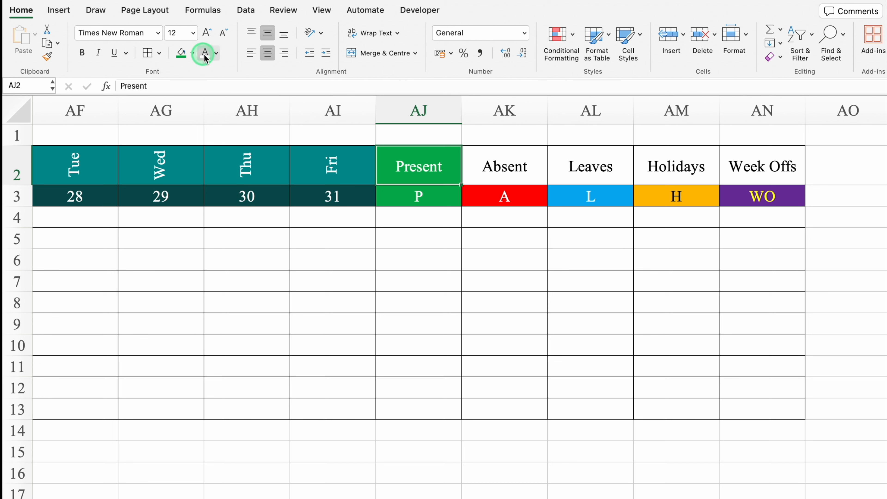
Step: Fill the Absent heading in AK2 red and the Leaves heading in AL2 light blue, both with white font
click(501, 172)
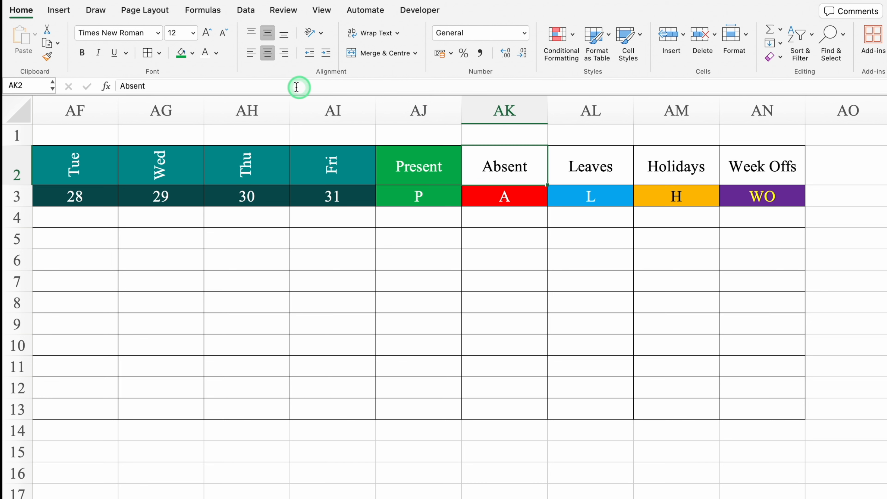
click(192, 53)
click(196, 194)
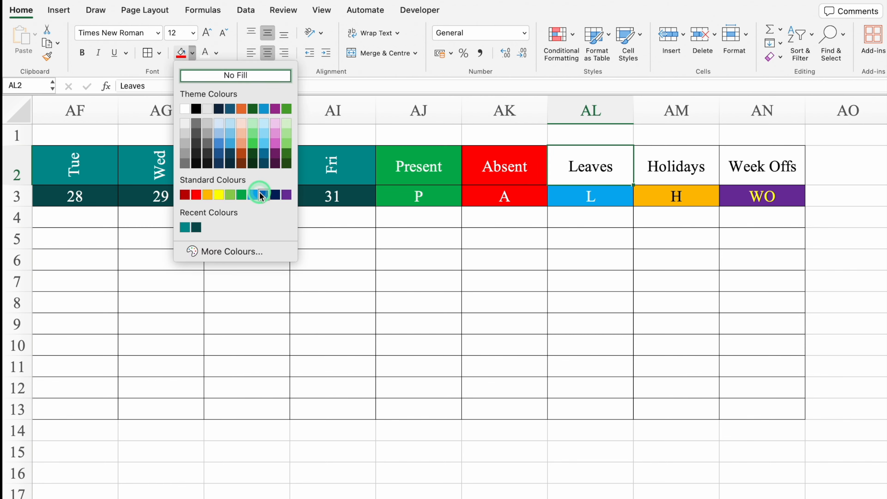
click(262, 195)
Step: Fill the Holidays heading in AM2 orange and the Week Offs heading in AN2 purple with yellow font
click(676, 165)
click(193, 53)
click(208, 195)
click(763, 166)
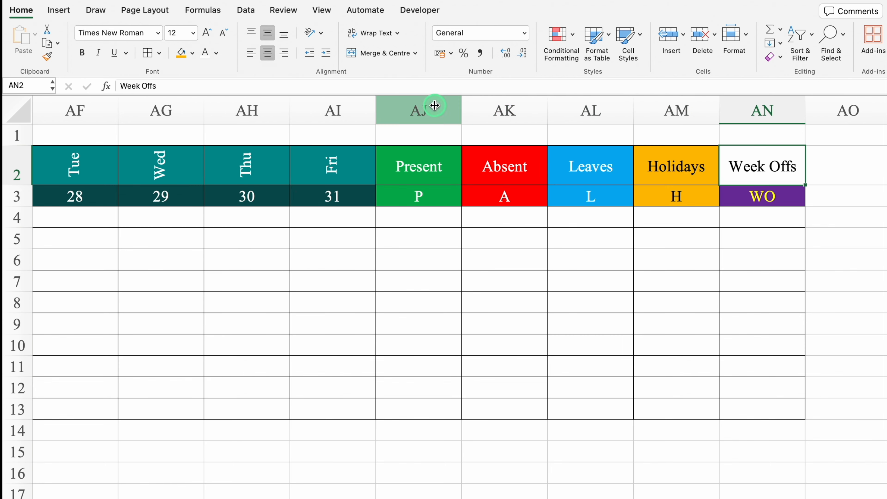
click(193, 53)
click(287, 195)
click(569, 452)
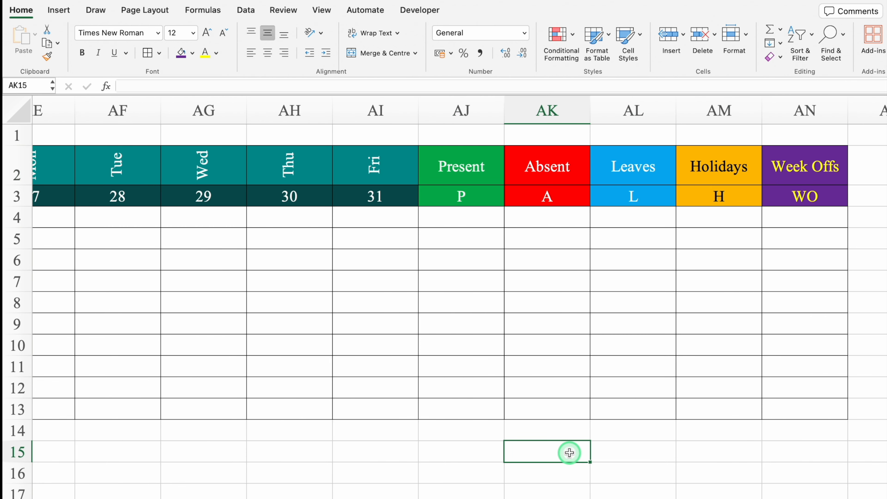
Step: Fill the empty summary cells AJ4:AN13 with light grey
drag(454, 218, 781, 404)
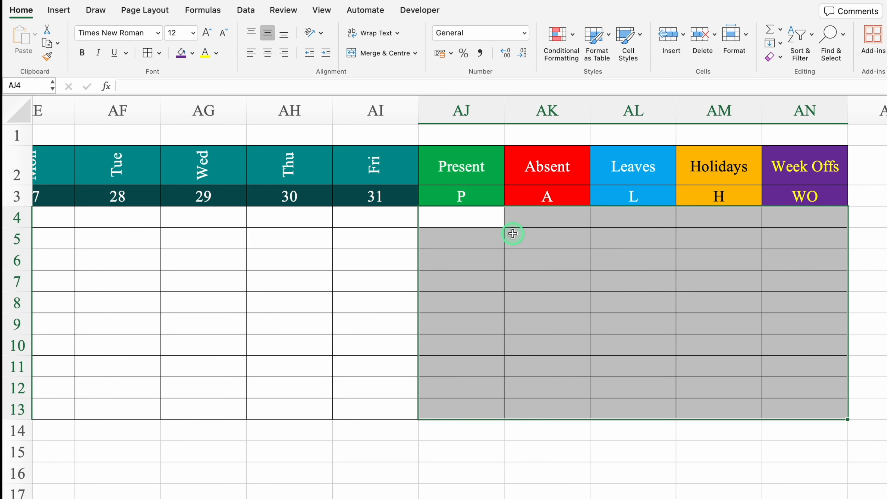
click(192, 53)
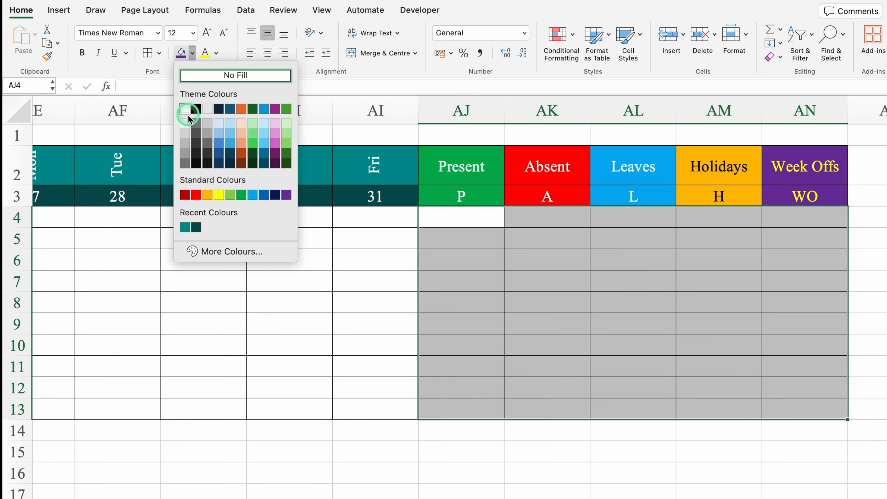
click(184, 135)
click(375, 447)
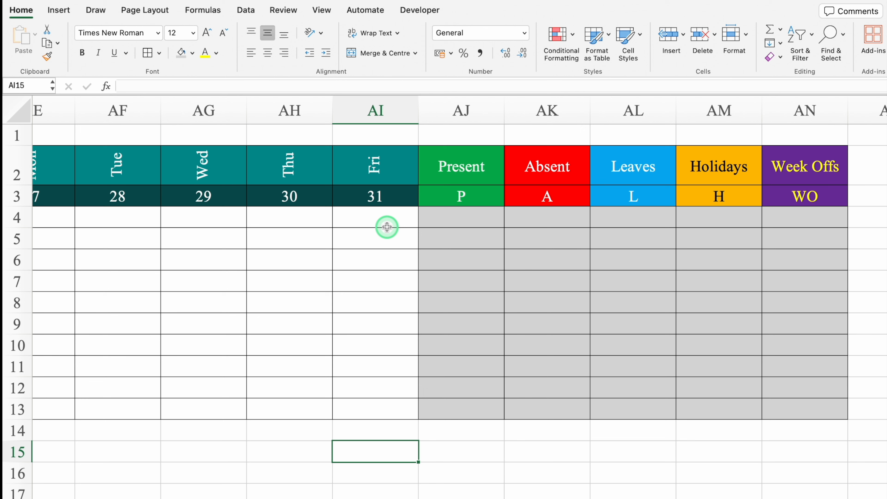
Step: Hide the worksheet gridlines
click(320, 10)
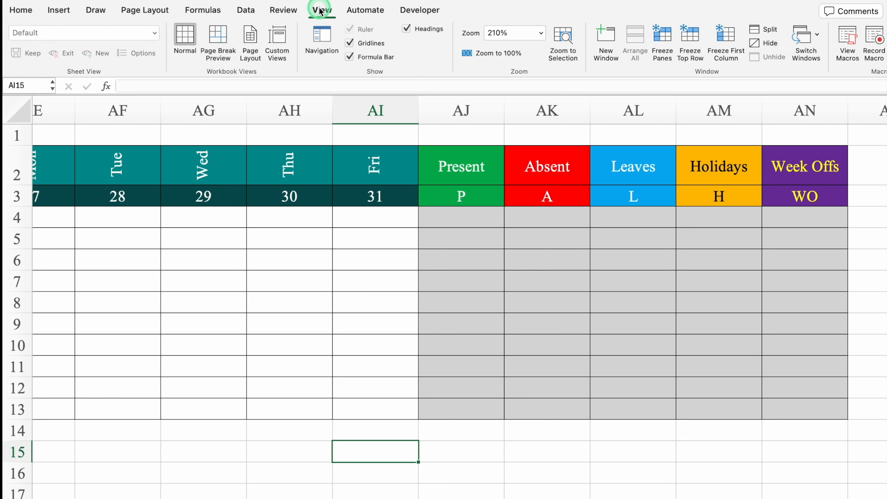
click(349, 43)
click(372, 488)
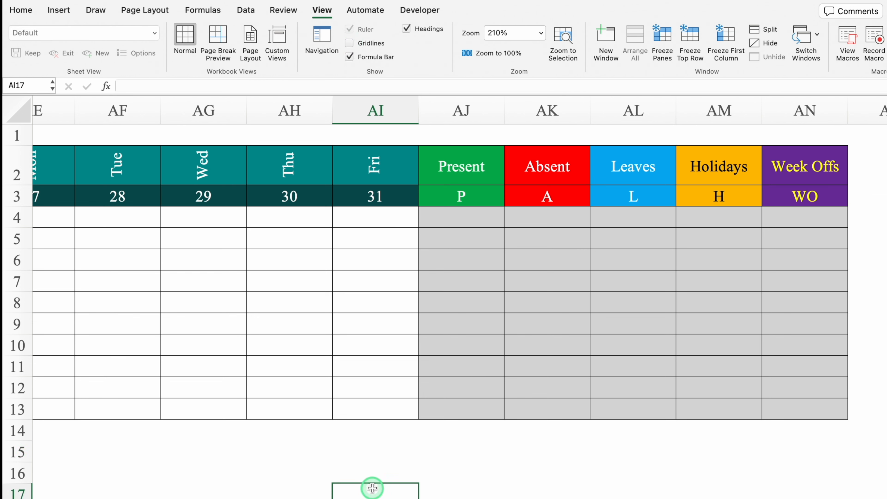
Step: Narrow the day columns I to AI together to match the width of columns E to H
drag(376, 110, 162, 145)
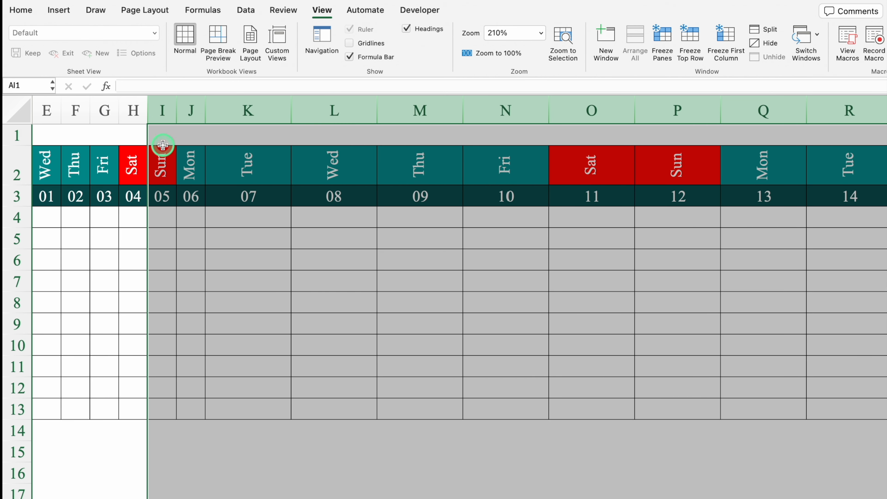
drag(291, 110, 291, 124)
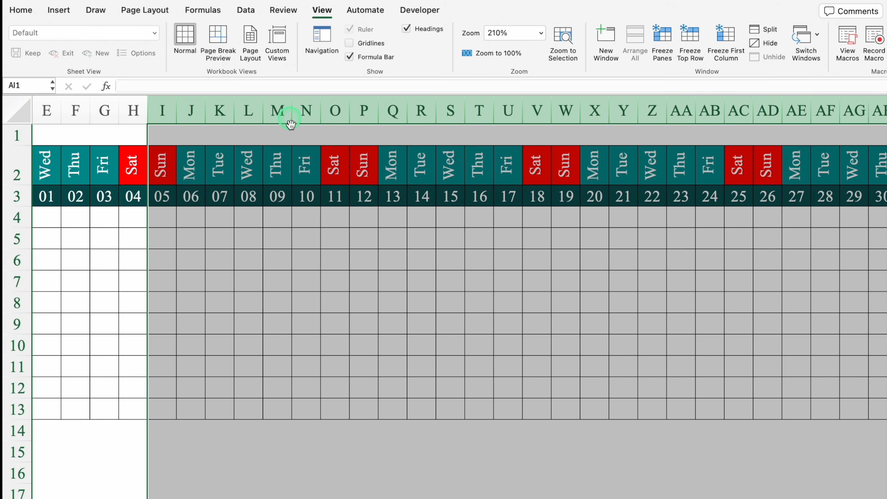
scroll(259, 260, left, 5)
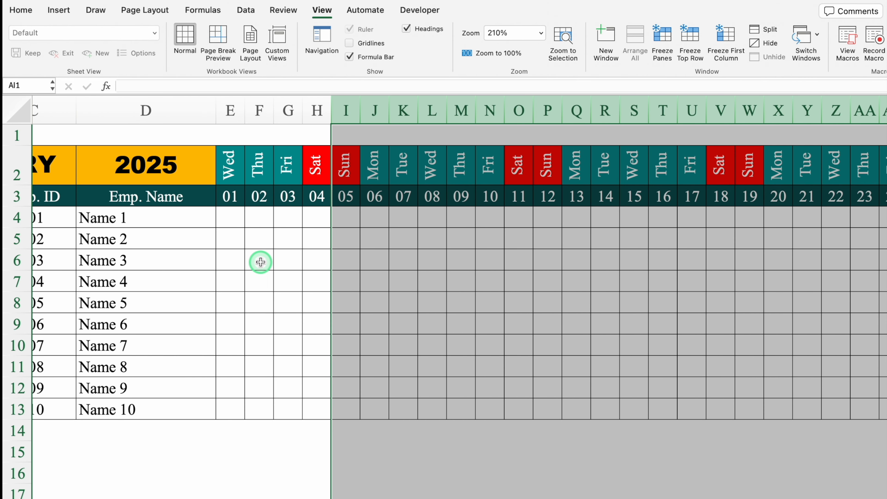
Step: Start a data validation for cell E4 that allows a List
click(238, 214)
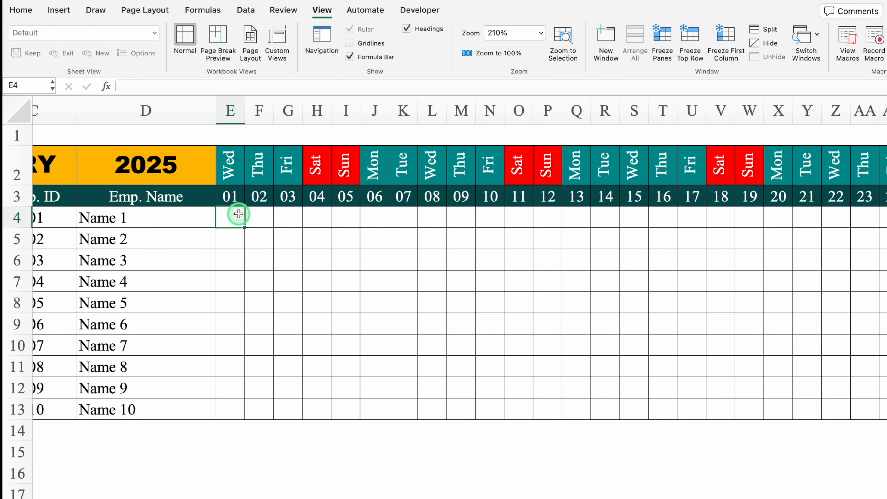
click(246, 10)
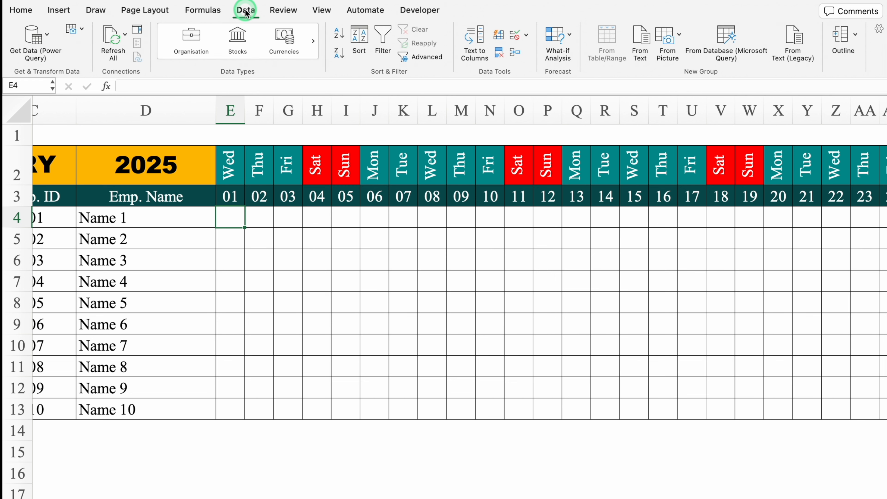
click(527, 34)
click(526, 36)
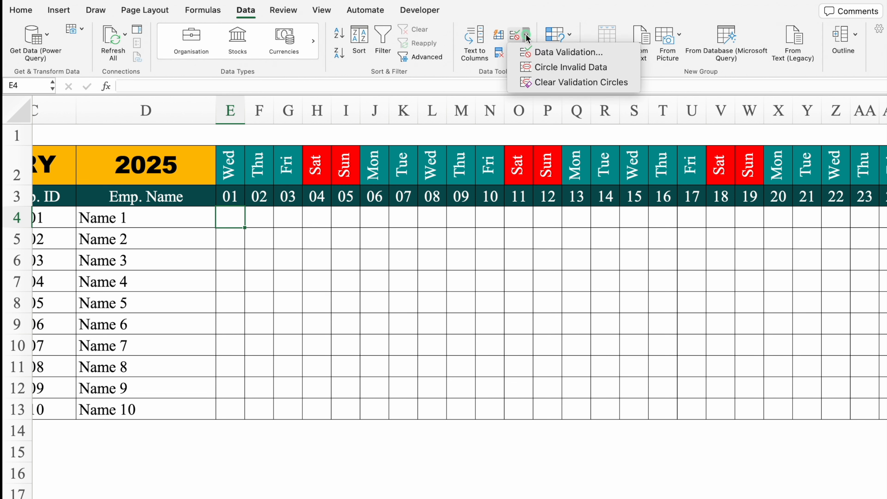
click(560, 51)
click(474, 144)
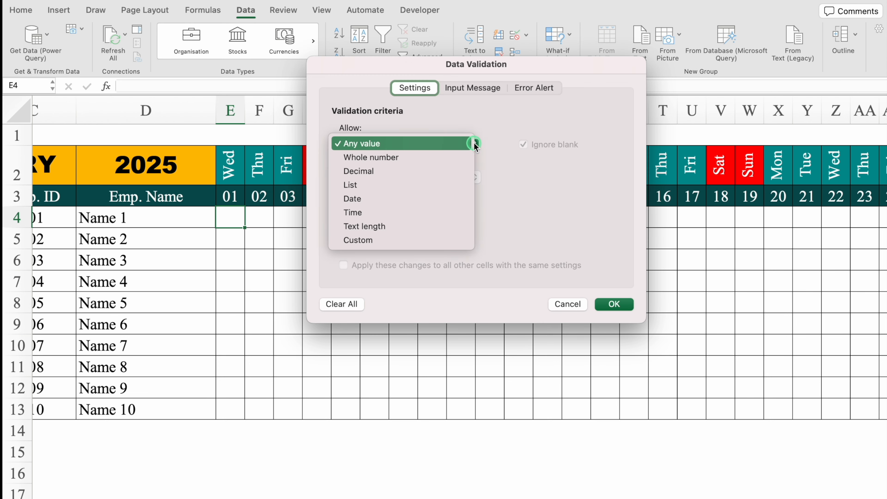
click(406, 185)
click(388, 210)
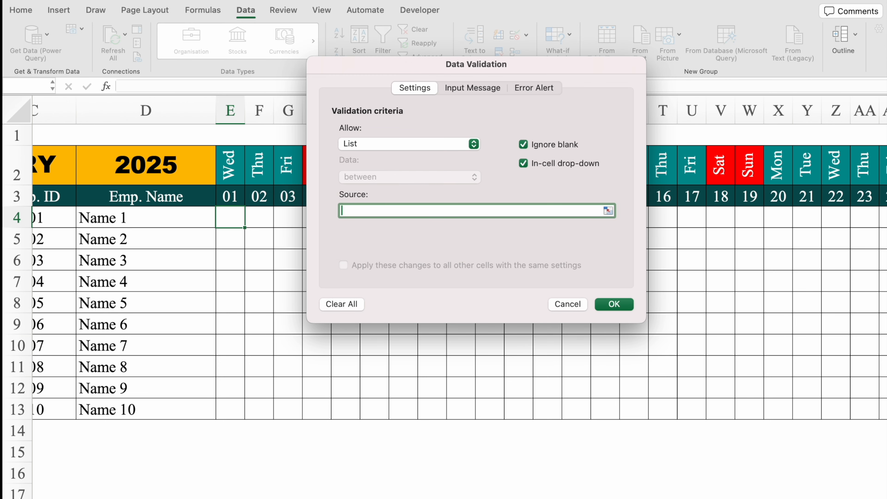
Step: Set the validation list's source to the attendance codes in =$AJ$3:$AN$3 and apply it
scroll(397, 439, right, 10)
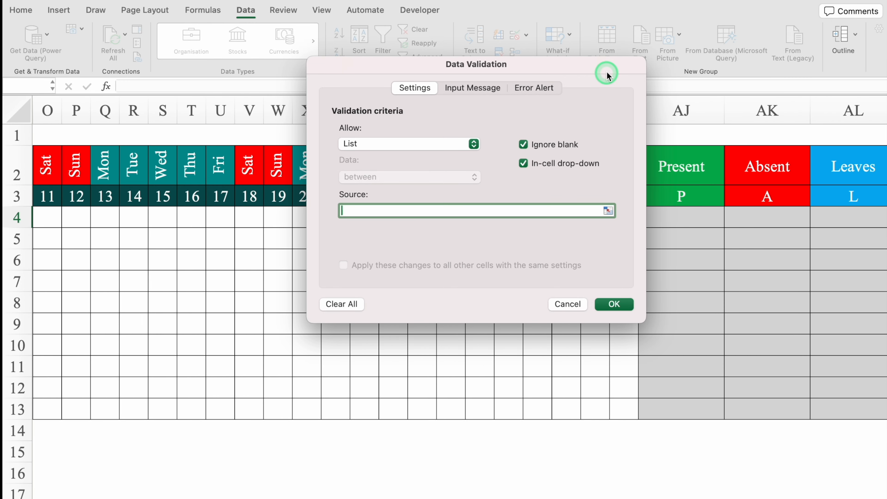
drag(606, 72, 364, 133)
scroll(414, 214, right, 3)
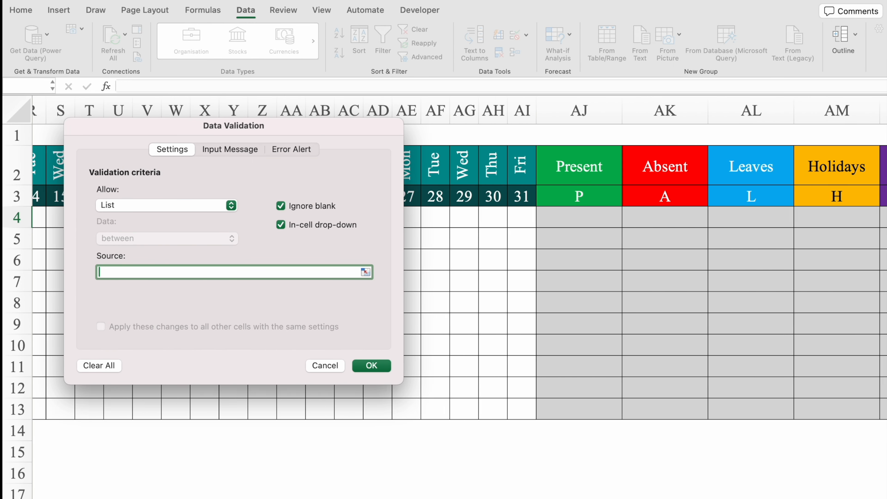
scroll(537, 298, right, 2)
click(537, 298)
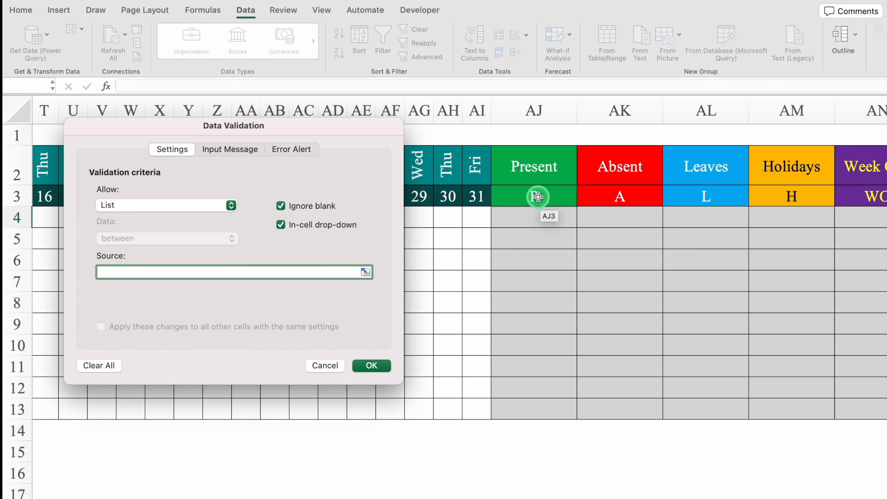
drag(536, 198, 857, 198)
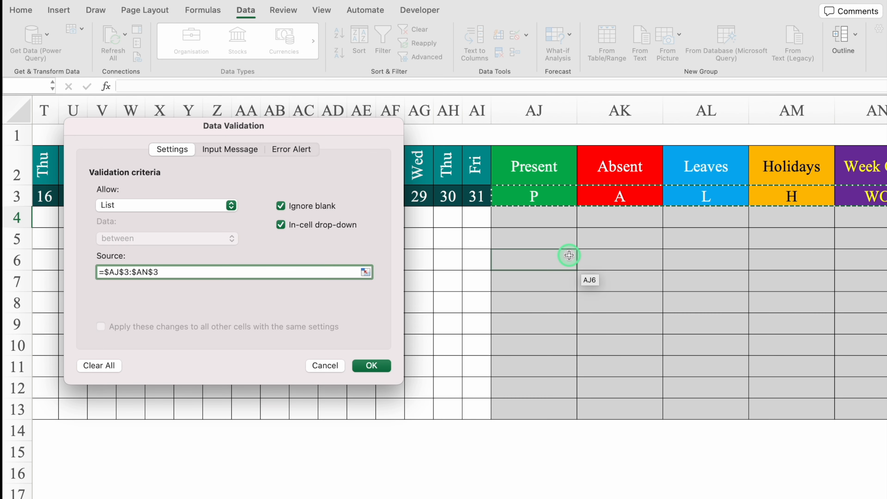
click(377, 364)
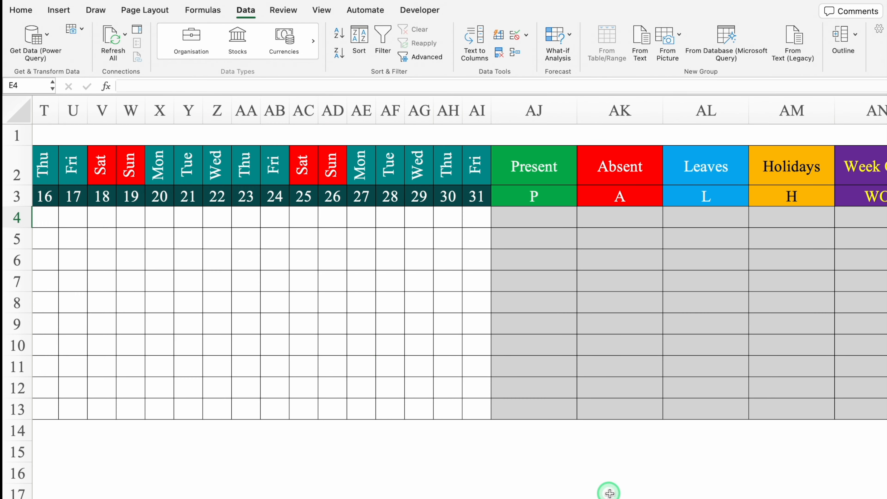
Step: Choose P as the attendance code for Name 1 on day 01 in cell E4
scroll(609, 493, left, 15)
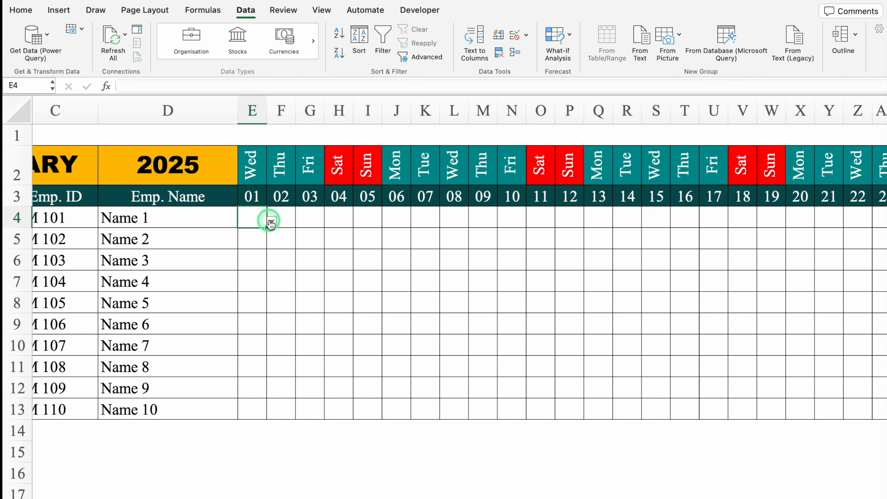
click(272, 221)
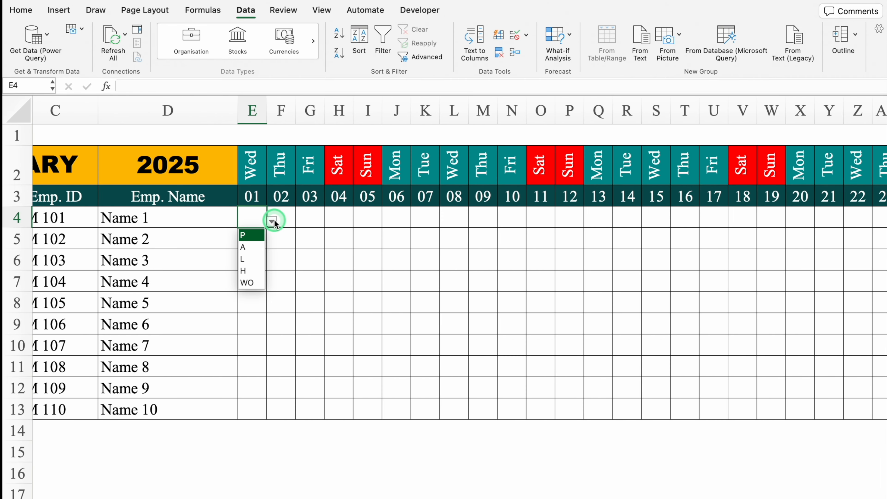
click(252, 235)
Step: Centre the code in E4 and fill it across all days and employees through AI13
click(24, 10)
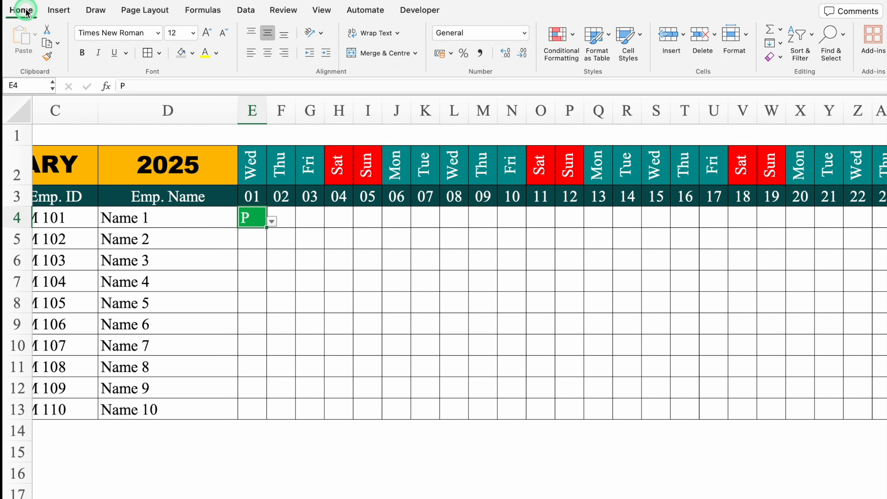
click(268, 52)
drag(267, 227, 752, 421)
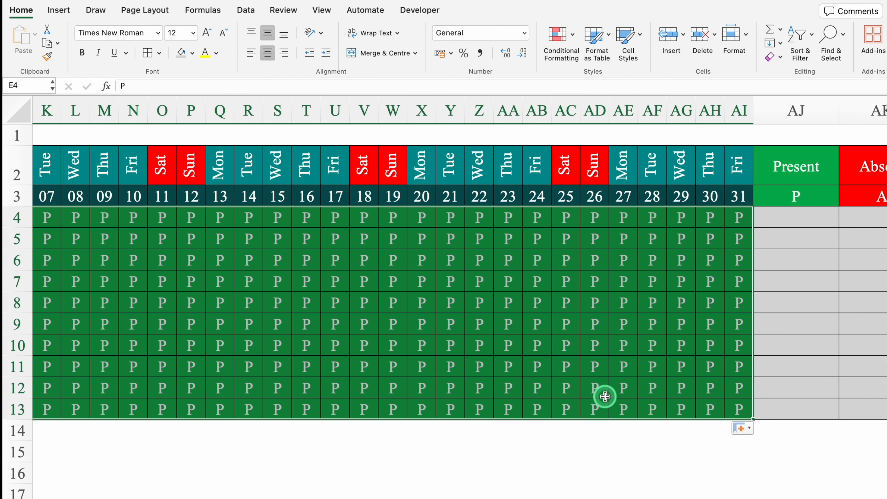
Step: Clear the P codes from all days and employees in E4:AI13
key(Delete)
scroll(605, 397, left, 10)
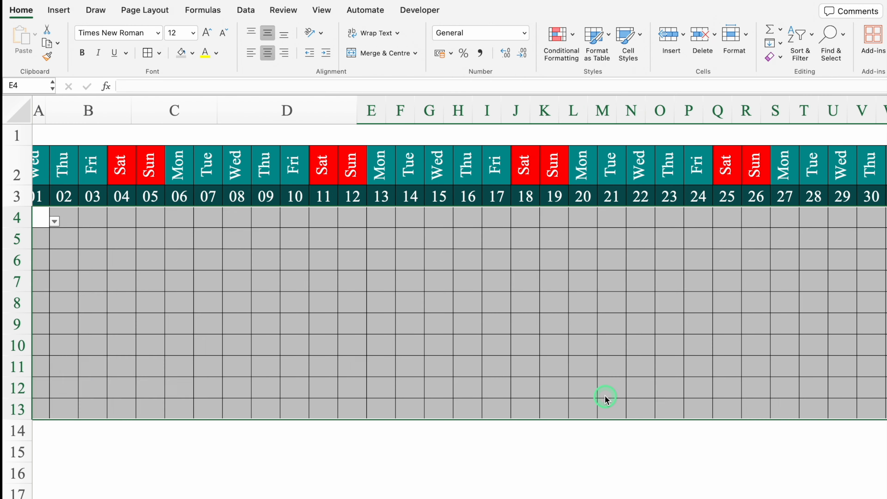
Step: Try the codes A, L, WO and H for Name 3 on day 07 in K6, and clear the cell
click(546, 260)
click(565, 262)
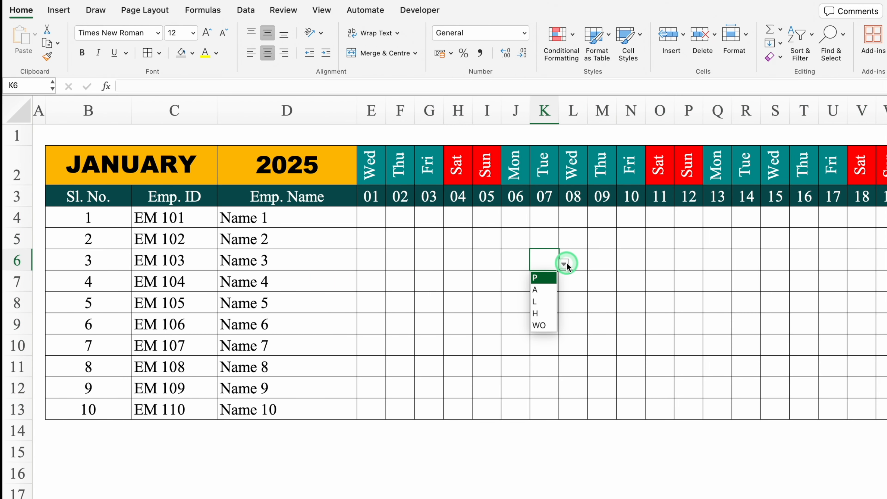
click(543, 290)
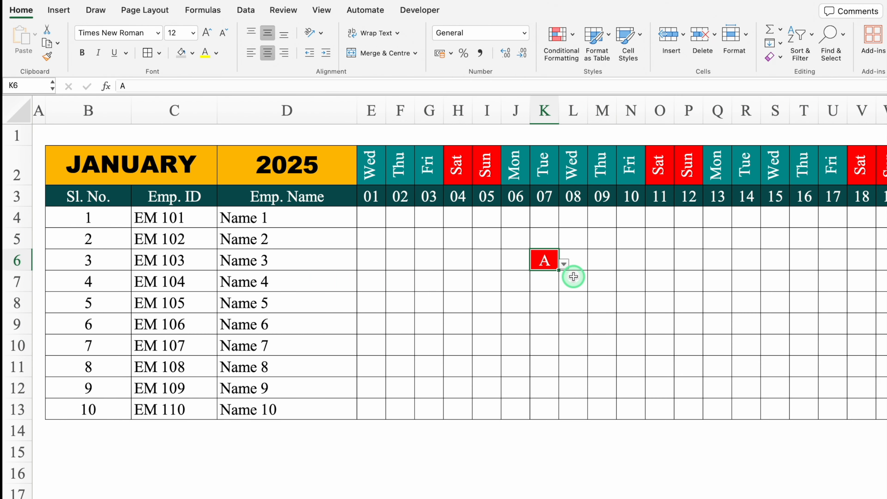
click(565, 263)
click(543, 303)
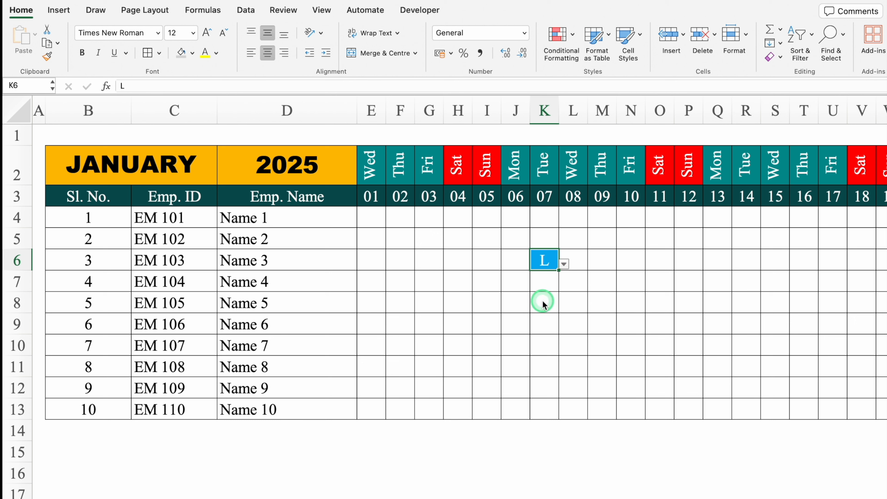
click(566, 269)
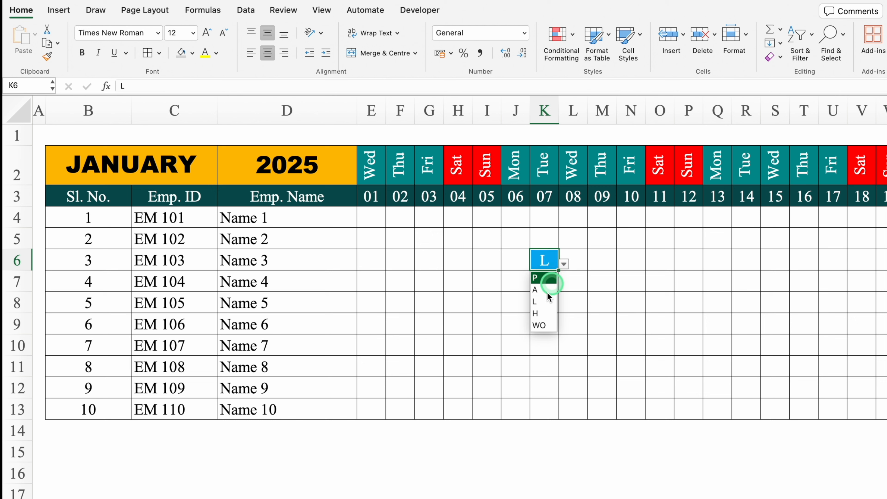
click(544, 326)
click(565, 264)
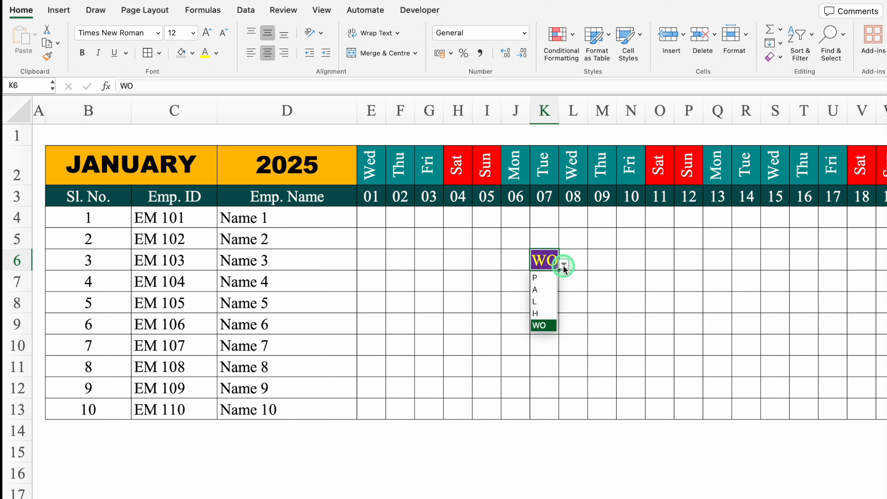
click(546, 312)
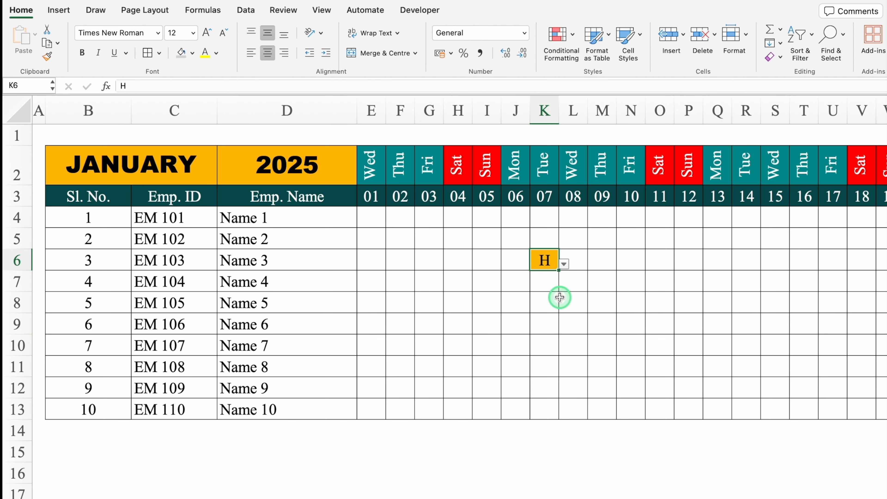
key(Delete)
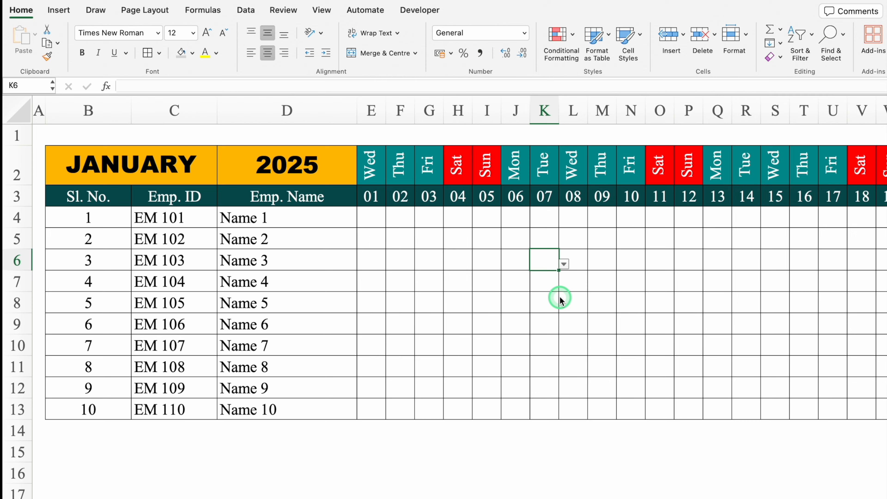
Step: Start a COUNTIF formula in AJ4 with the column-locked range $E4:$AI4
scroll(560, 298, right, 5)
scroll(560, 297, right, 10)
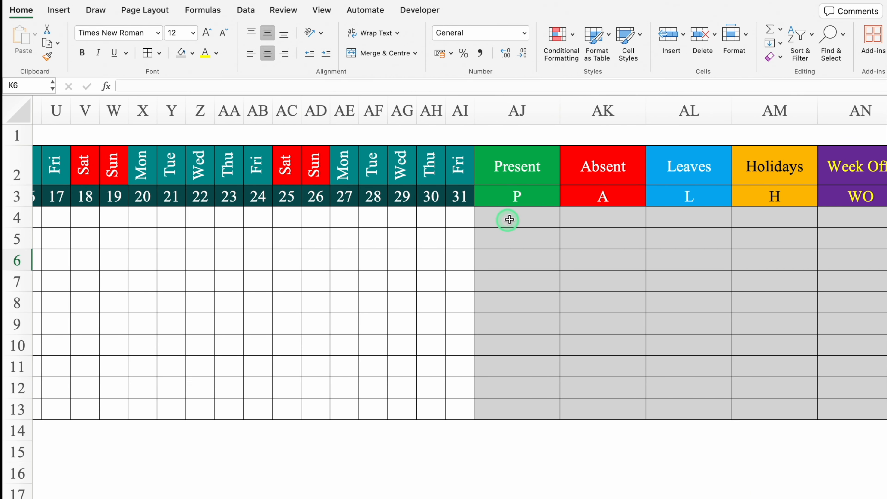
click(517, 217)
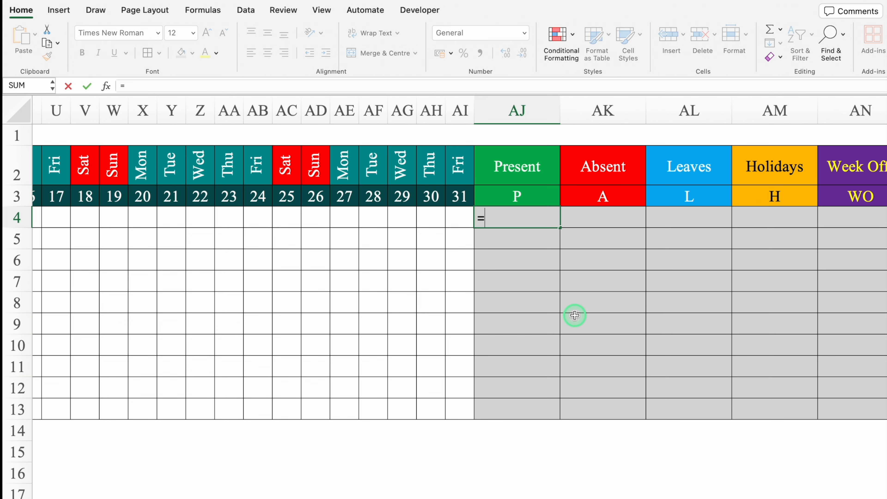
text(=Countif)
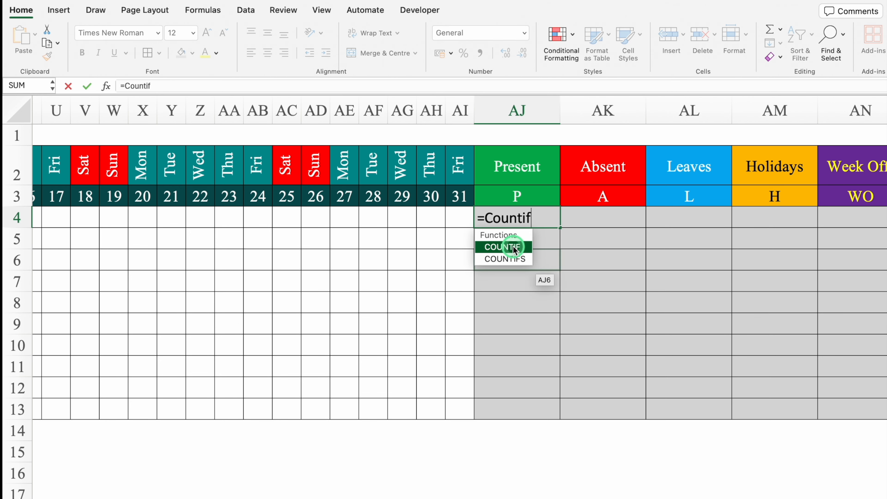
key(Tab)
scroll(512, 251, left, 15)
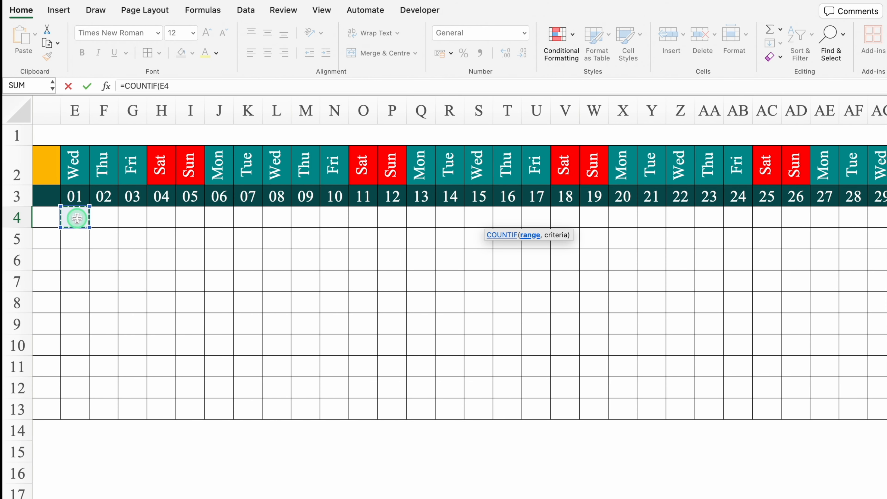
drag(438, 216, 886, 217)
scroll(459, 258, right, 12)
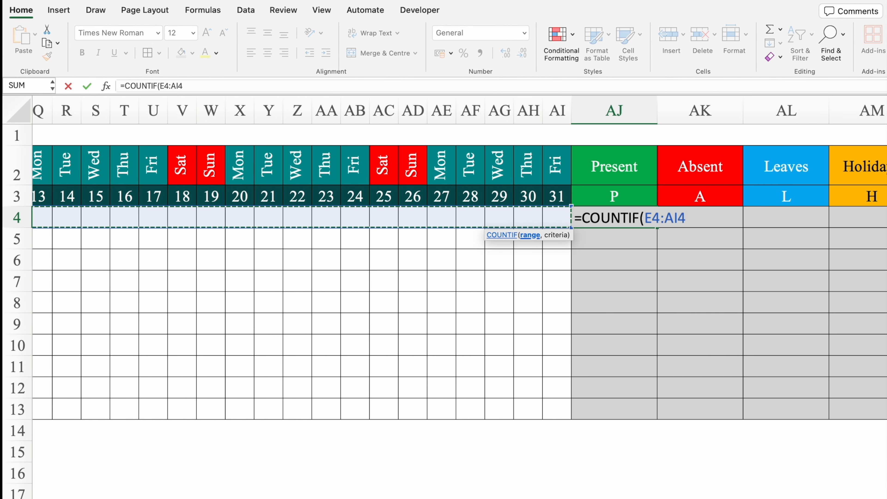
key(F4)
key(F4)
key(F4)
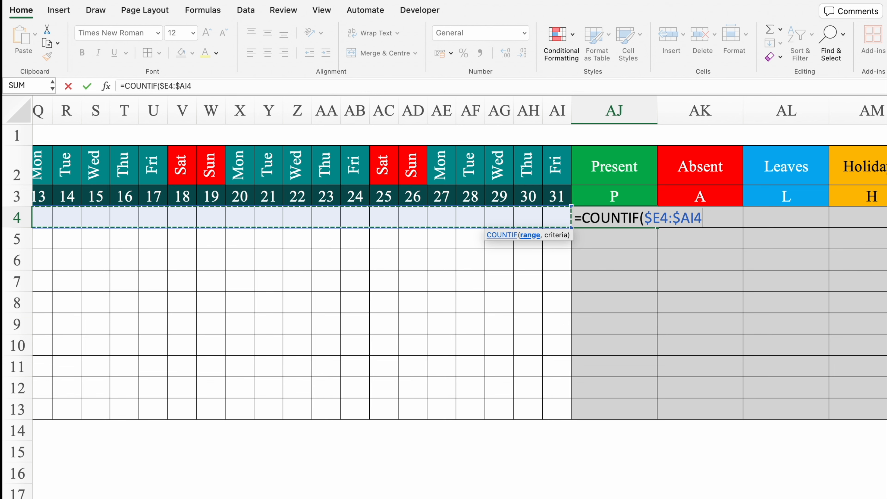
text(,)
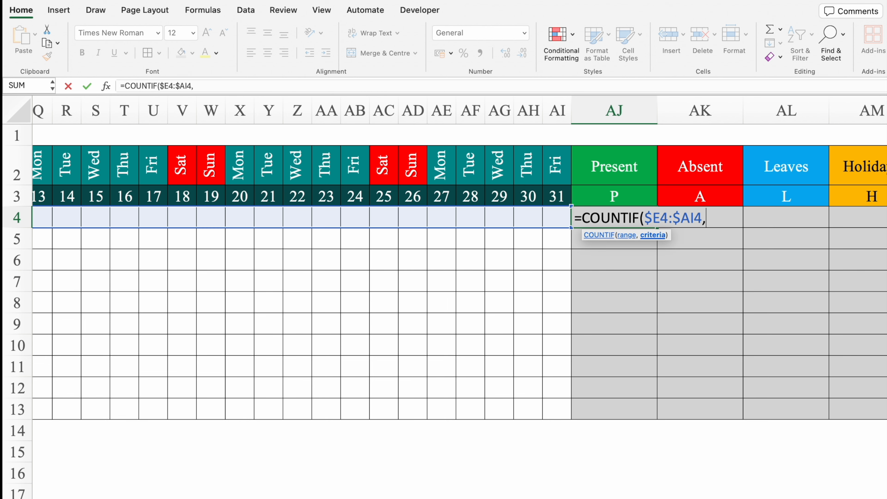
Step: Use the row-locked Present code AJ$3 as the COUNTIF criteria in AJ4 and complete the formula
click(635, 194)
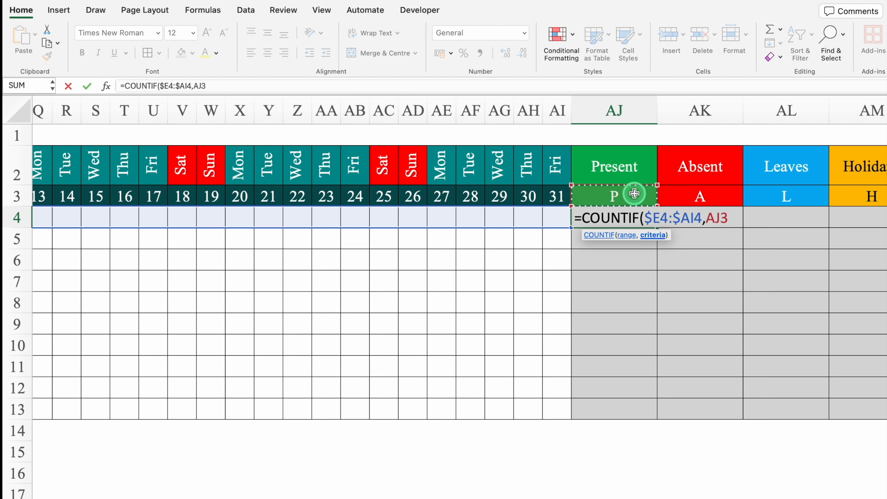
key(F4)
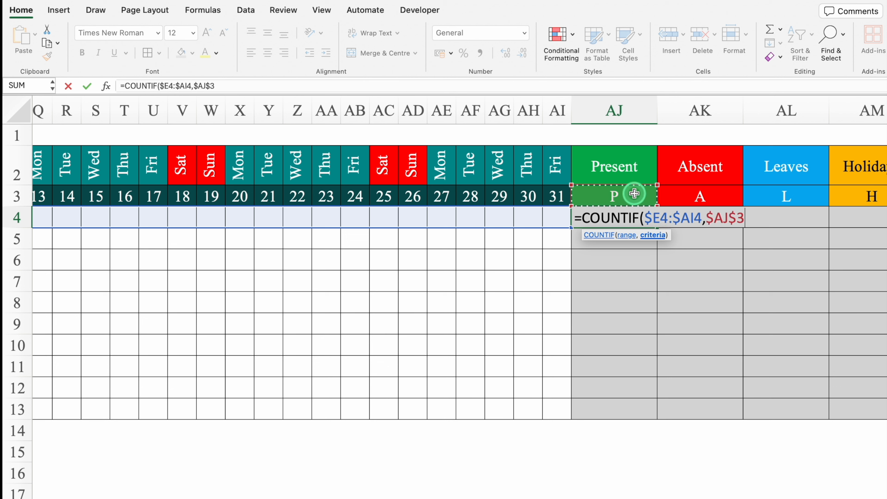
key(F4)
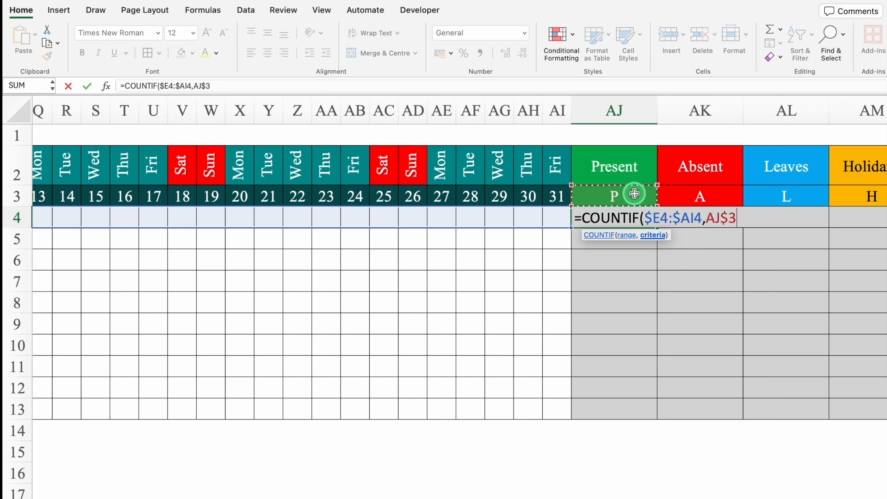
text())
key(Return)
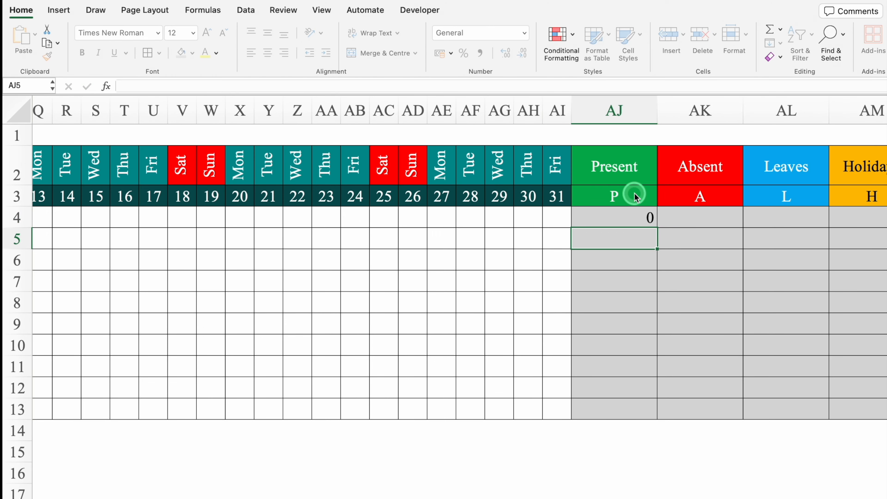
Step: Centre the count in AJ4 and fill its formula across all summary columns and employees through AN13
click(633, 217)
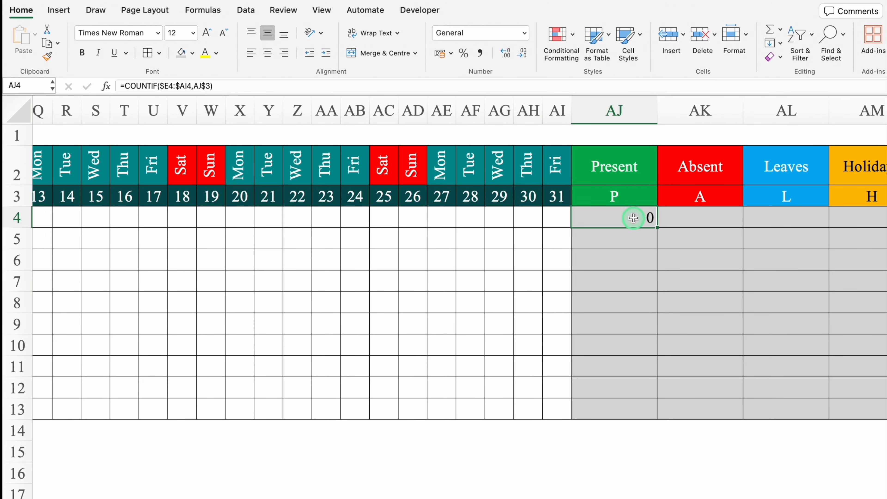
click(262, 55)
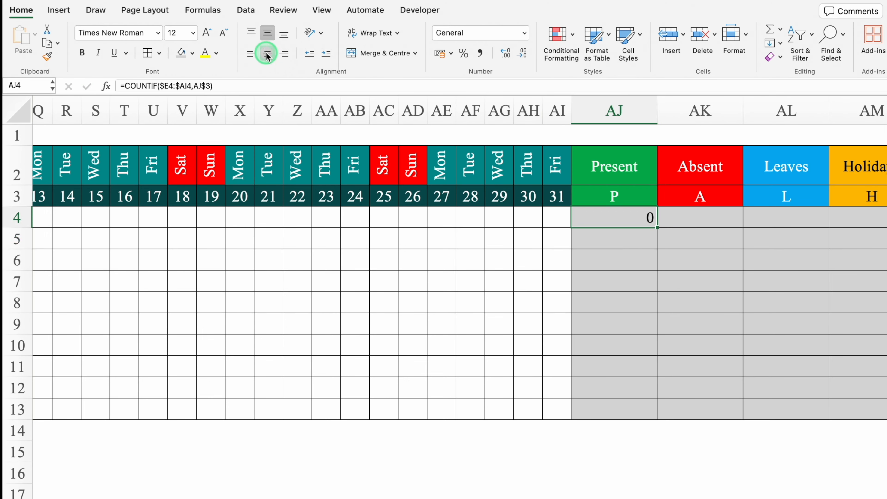
drag(657, 228, 840, 433)
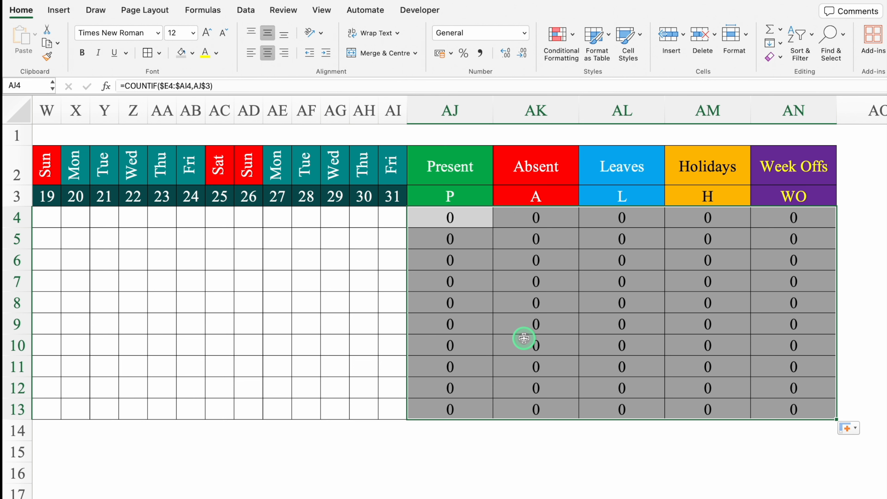
Step: Apply the custom number format #;#; to the summary counts in AJ4:AN13 to hide zeros
key(super+1)
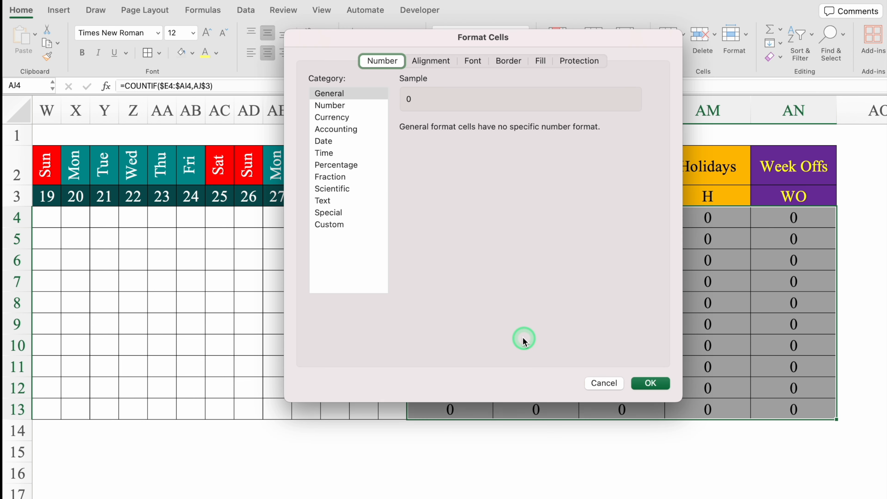
click(347, 225)
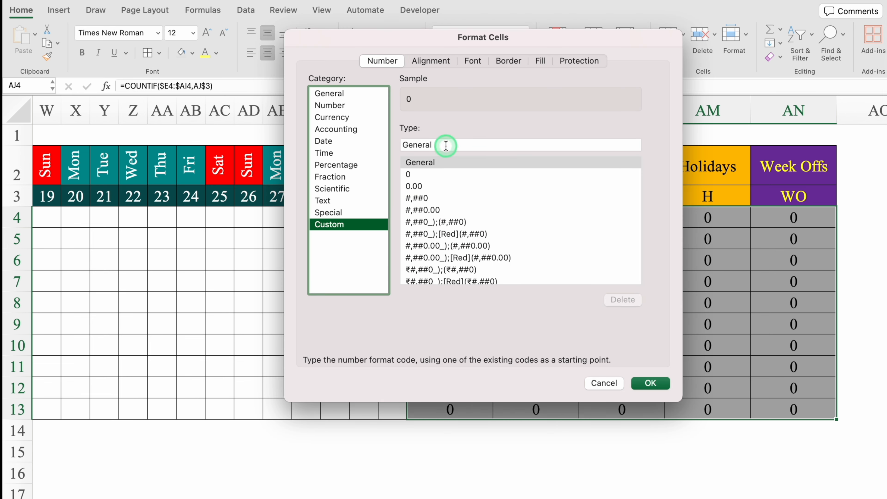
drag(447, 145, 382, 144)
key(BackSpace)
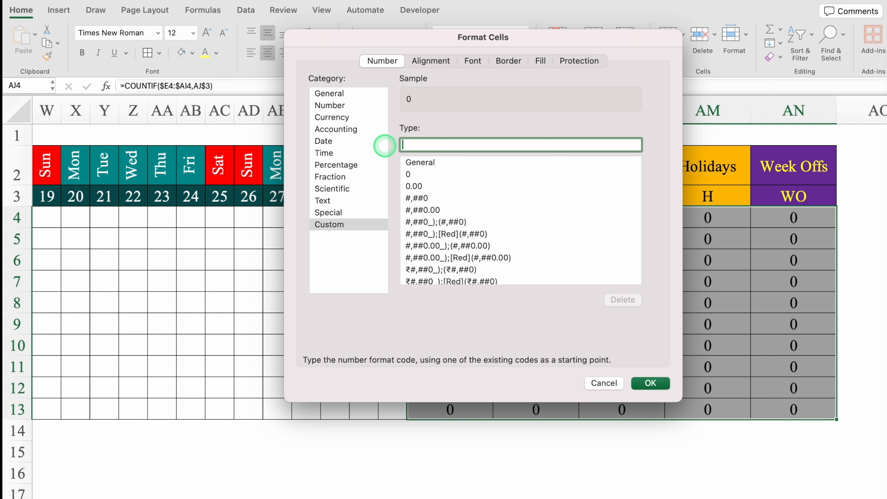
text(#;#;)
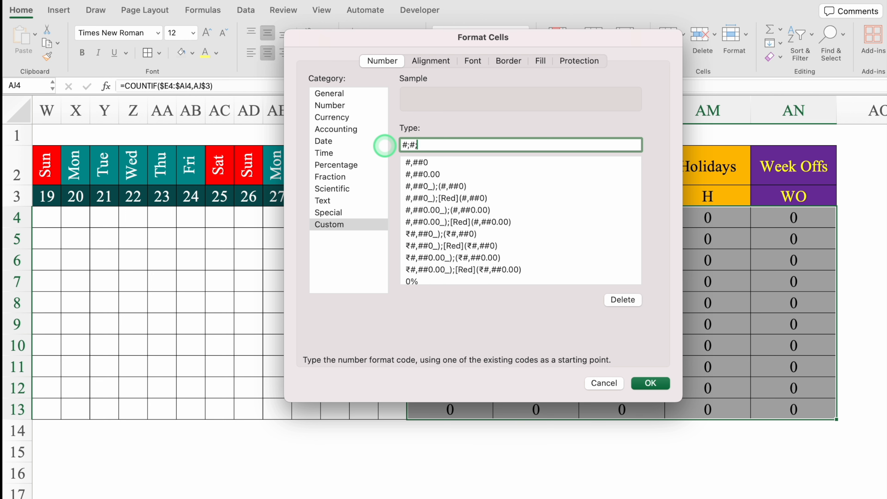
click(658, 384)
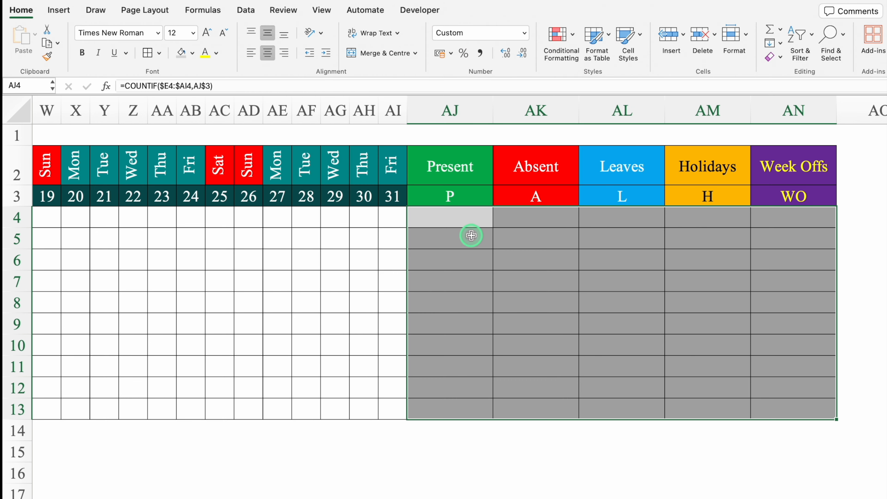
Step: Check the Present formulas, try code P for Name 2 on day 29 in AG5, and clear it
click(469, 238)
click(473, 264)
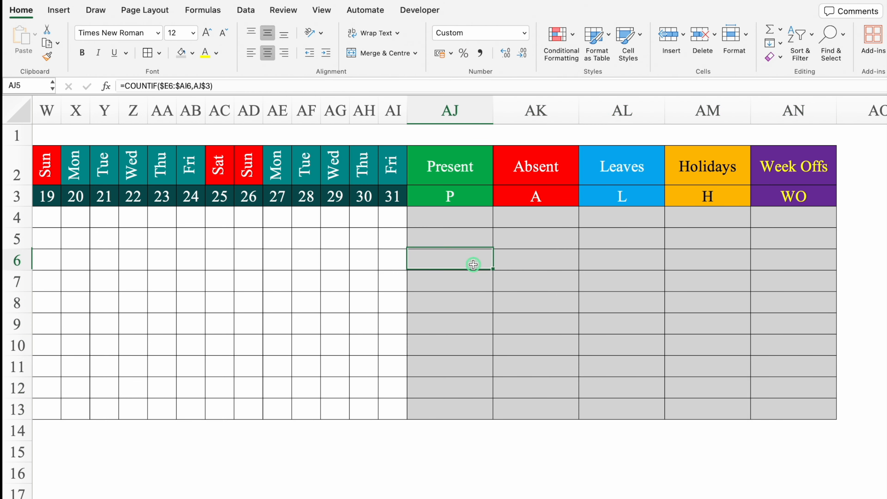
click(474, 307)
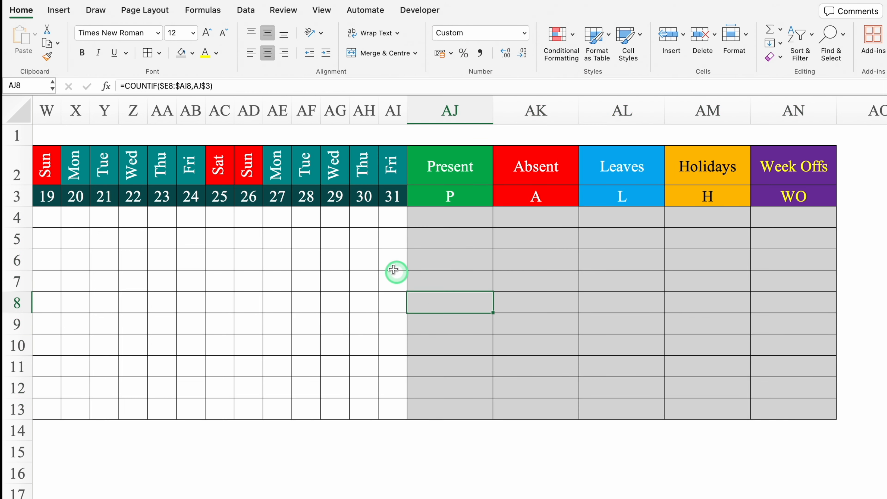
click(336, 239)
click(354, 243)
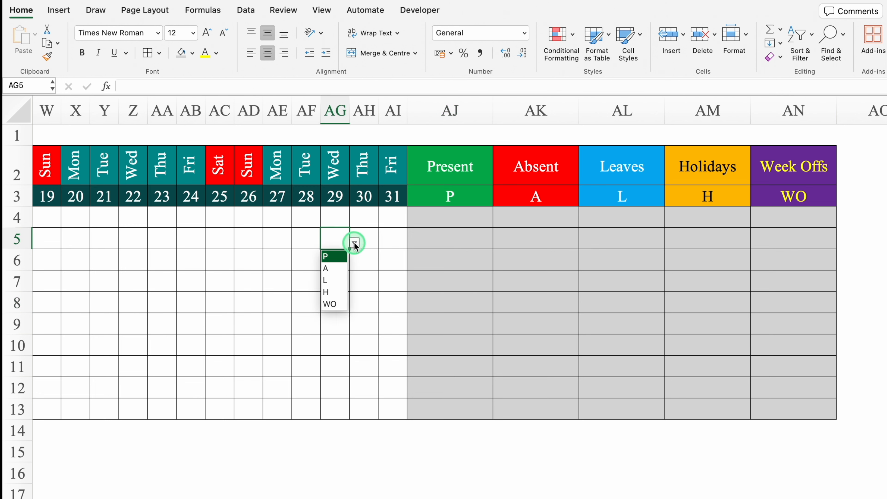
click(333, 254)
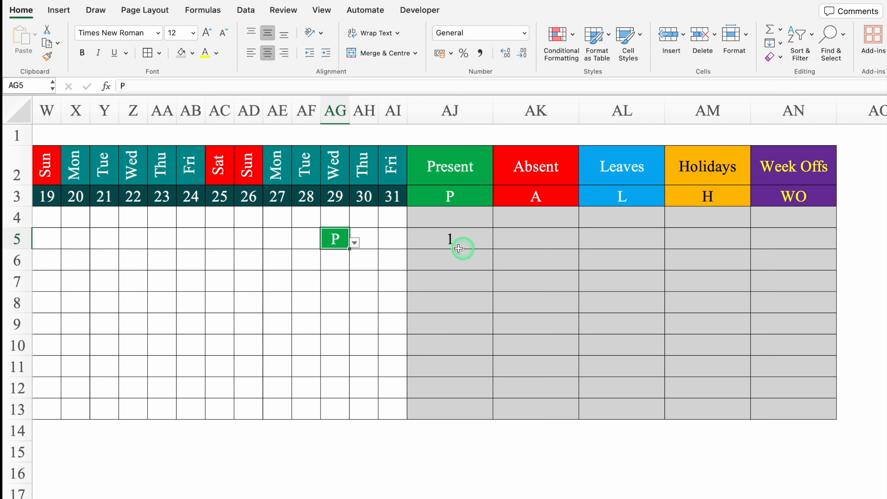
key(Delete)
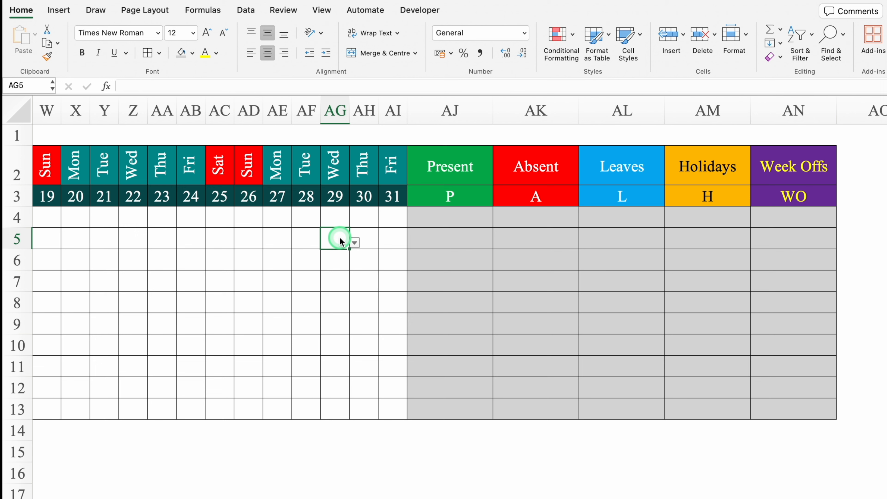
Step: Change the font of the attendance code cells AJ3:AN3 to Arial Black
drag(455, 193, 774, 194)
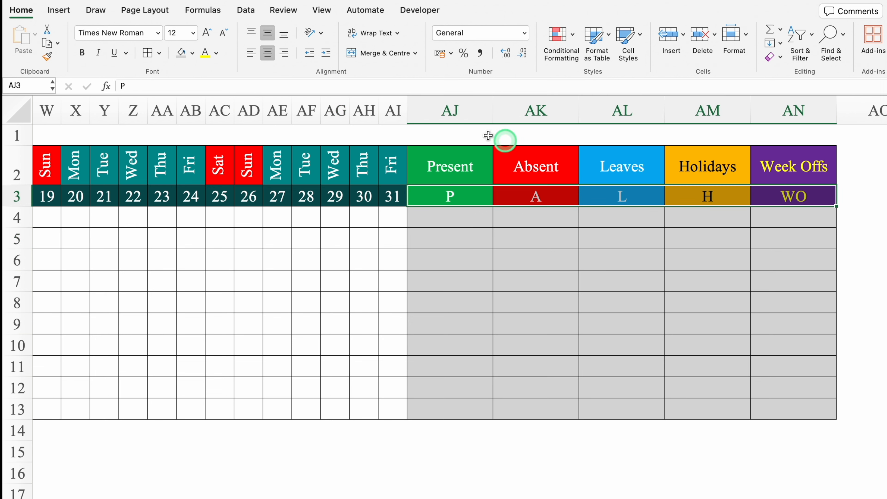
click(158, 33)
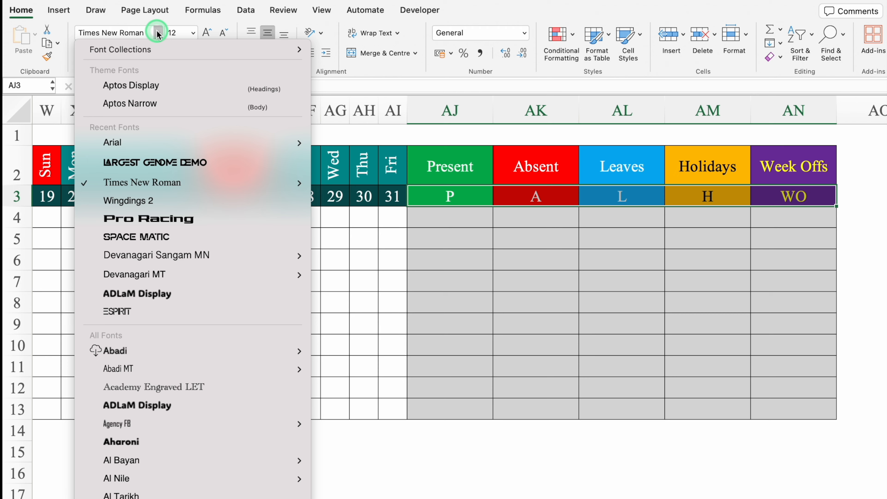
mouse_move(164, 141)
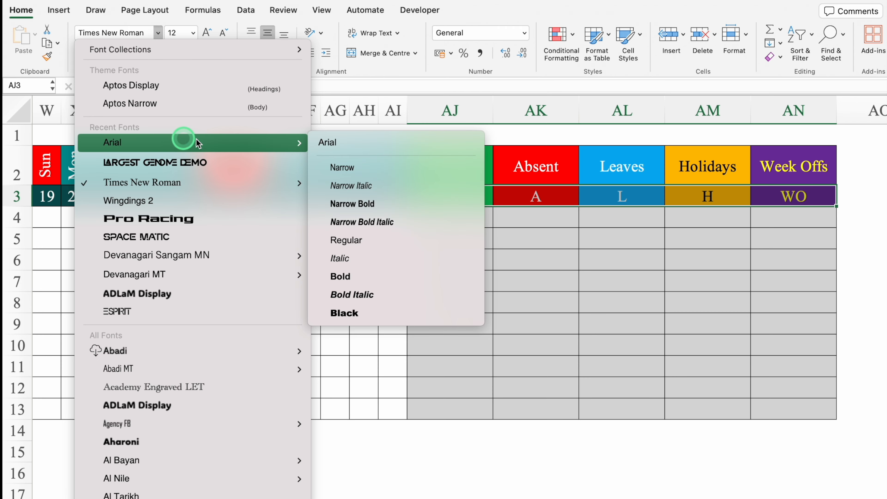
click(406, 312)
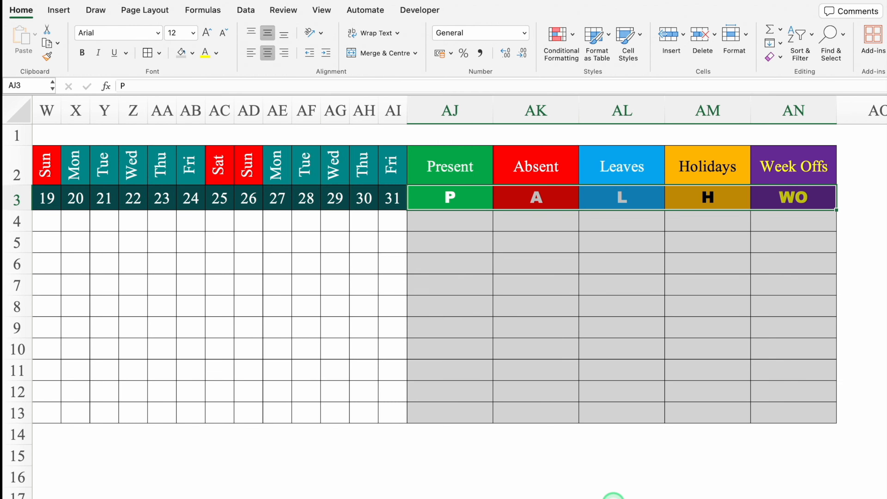
Step: Increase the height of row 1 and merge and centre cells B1:N1 above the table
scroll(614, 493, left, 10)
scroll(614, 493, left, 10)
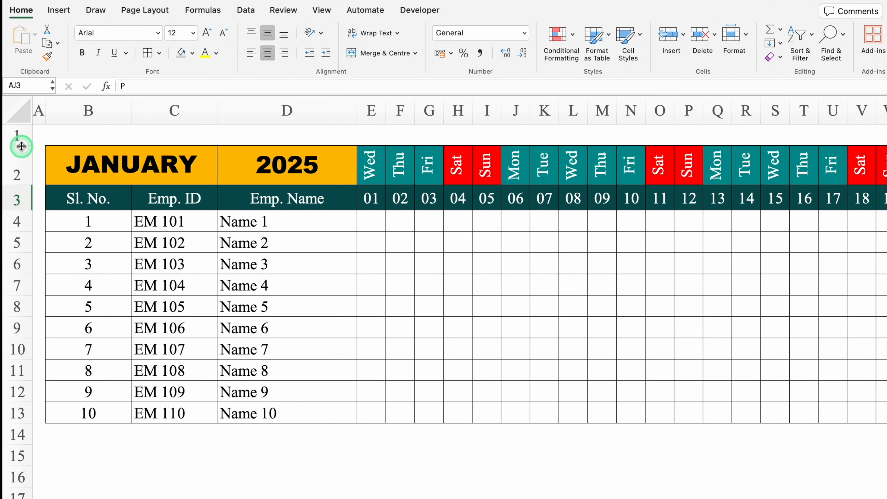
drag(20, 144, 31, 173)
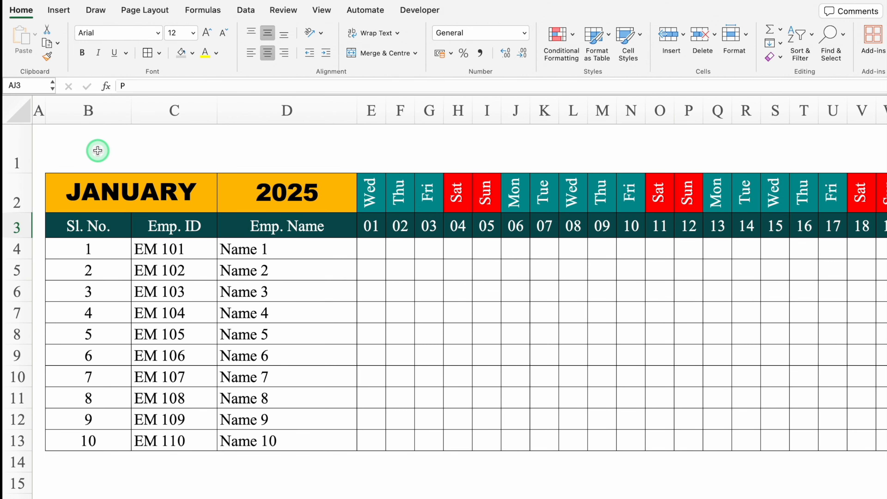
click(97, 151)
drag(97, 150, 626, 146)
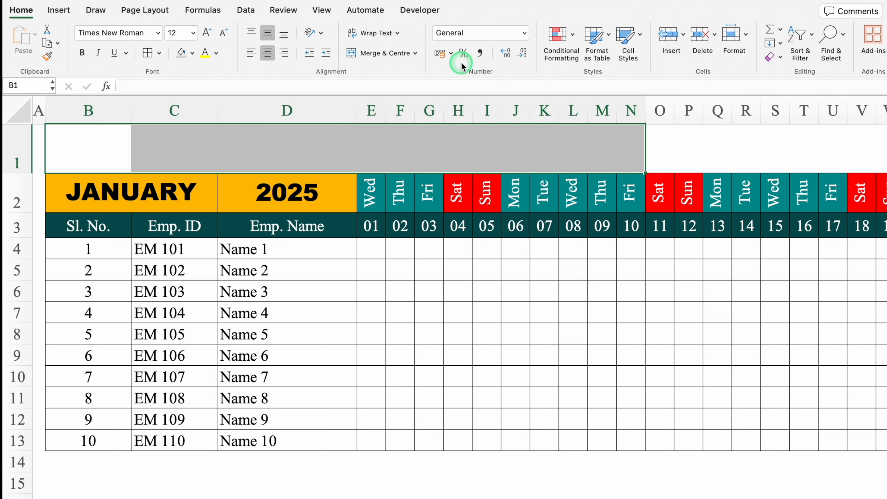
click(384, 53)
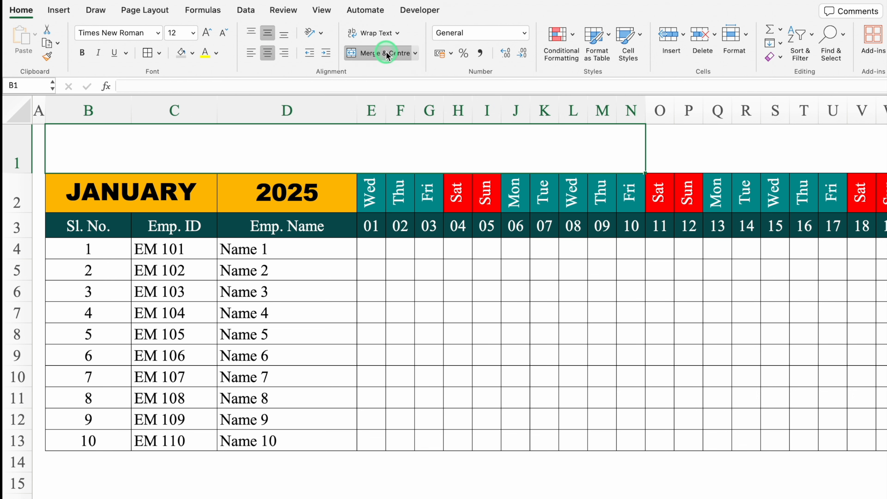
Step: Format the merged title cell B1 as Arial Black, size 22, blue, and enter the title Attendance Sheet
click(158, 35)
mouse_move(172, 140)
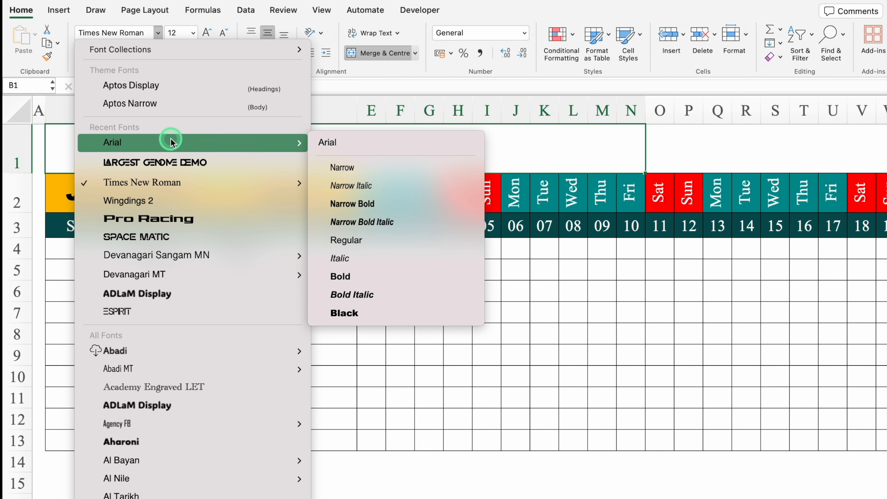
click(376, 312)
click(193, 33)
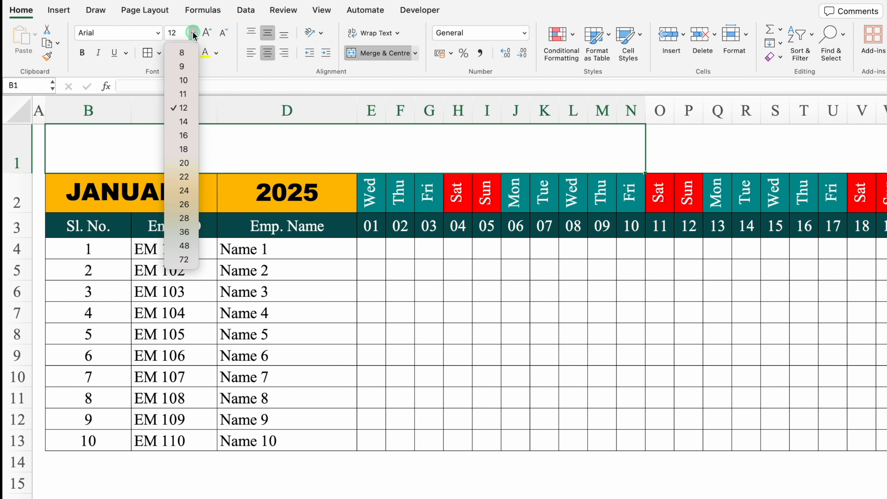
click(184, 177)
click(216, 53)
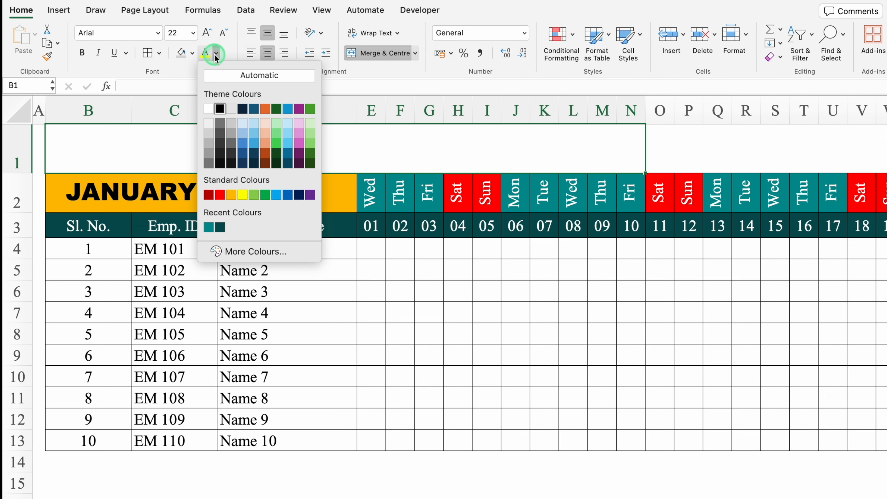
click(288, 194)
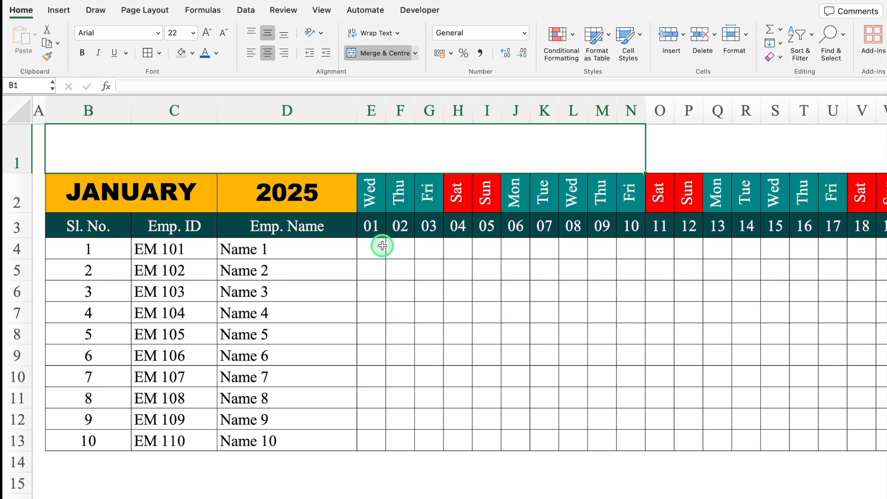
text(Attendance Sheet)
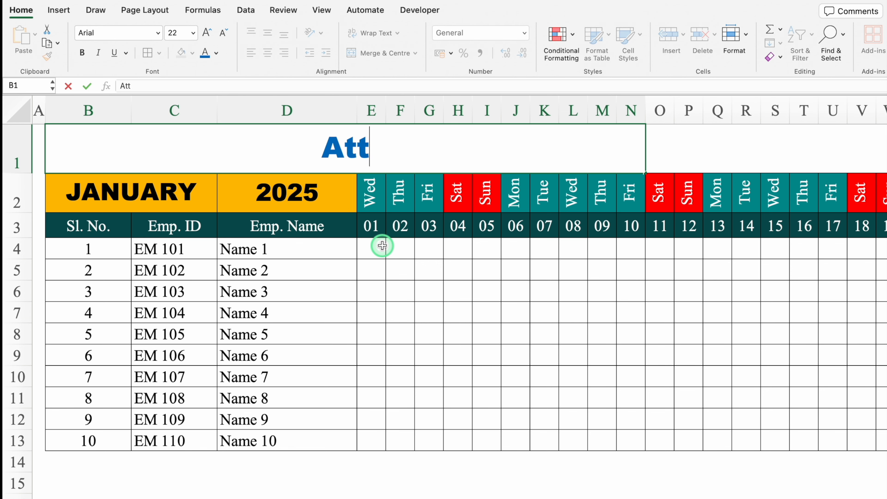
key(Return)
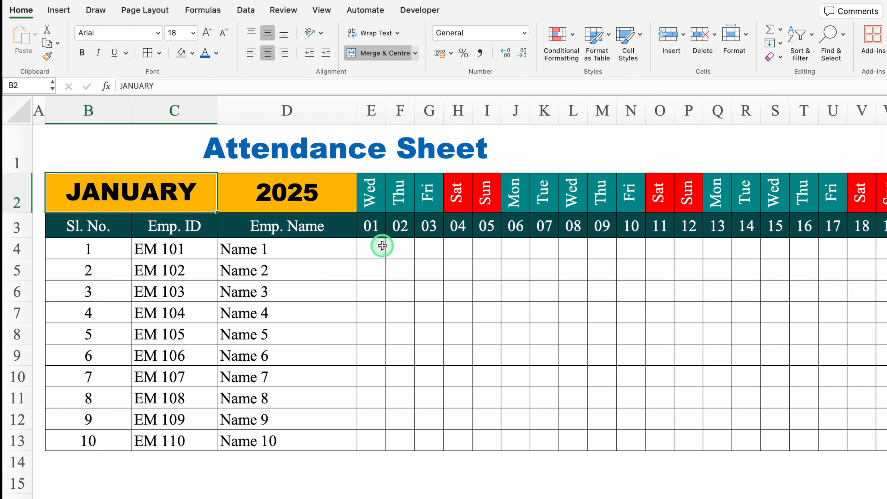
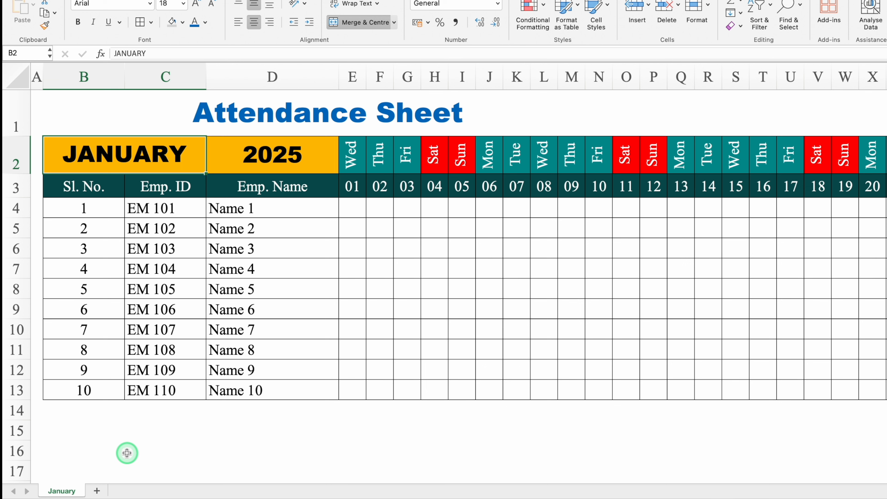
Step: Create a copy of the January sheet at the end of Book1
right_click(67, 493)
click(120, 372)
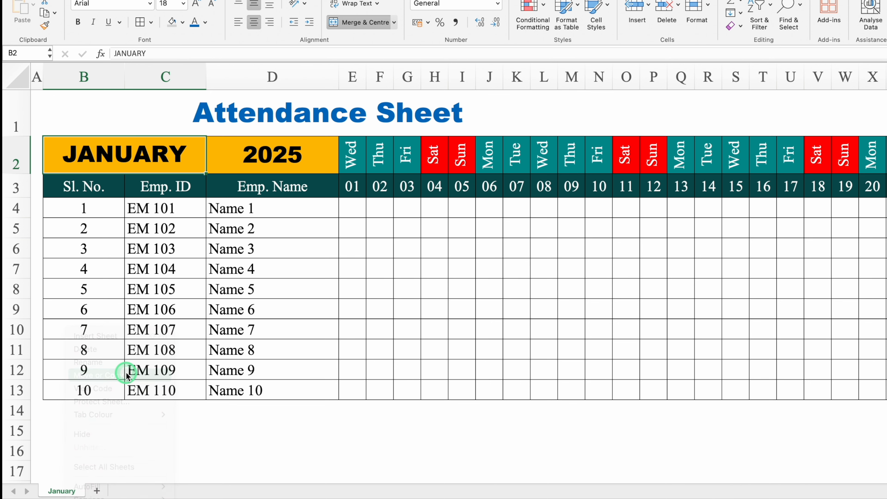
click(122, 364)
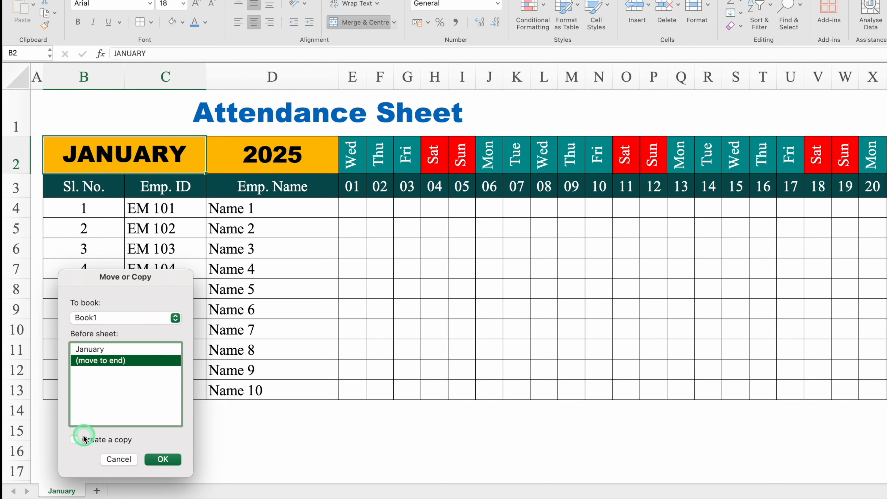
click(75, 440)
click(160, 458)
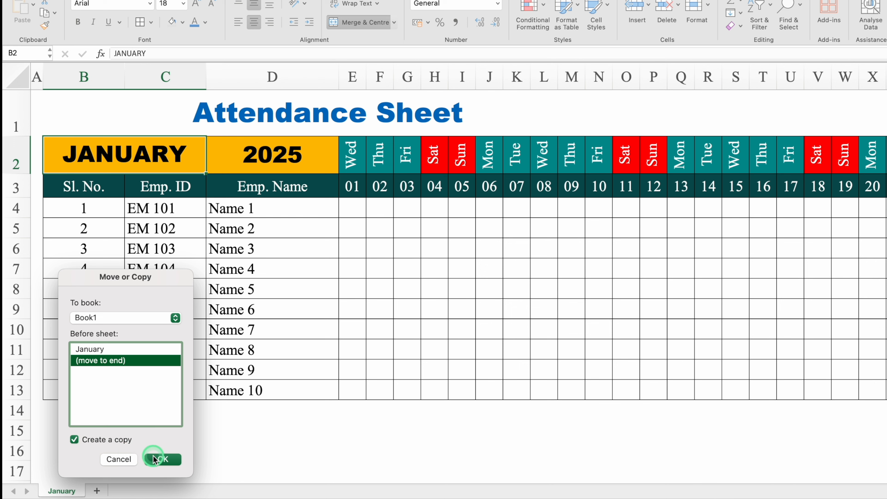
Step: Rename the copied sheet February and change its month heading in B2 to FEBRUARY
click(119, 491)
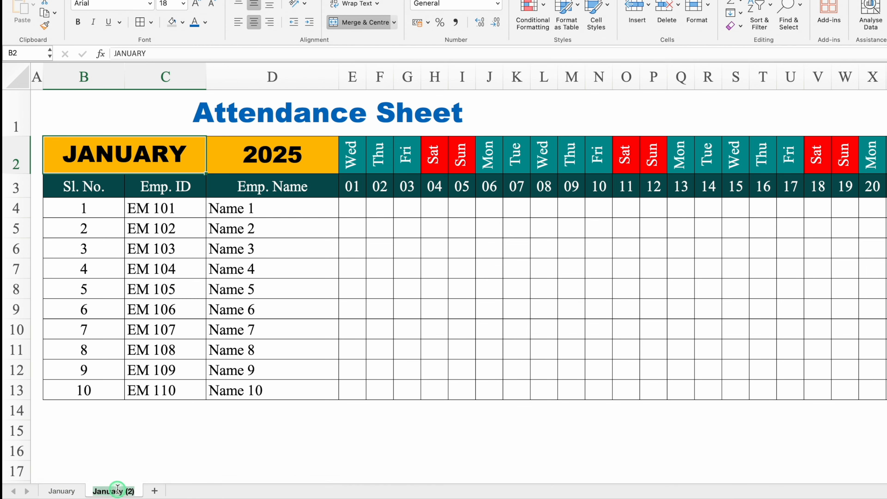
click(266, 385)
text(February)
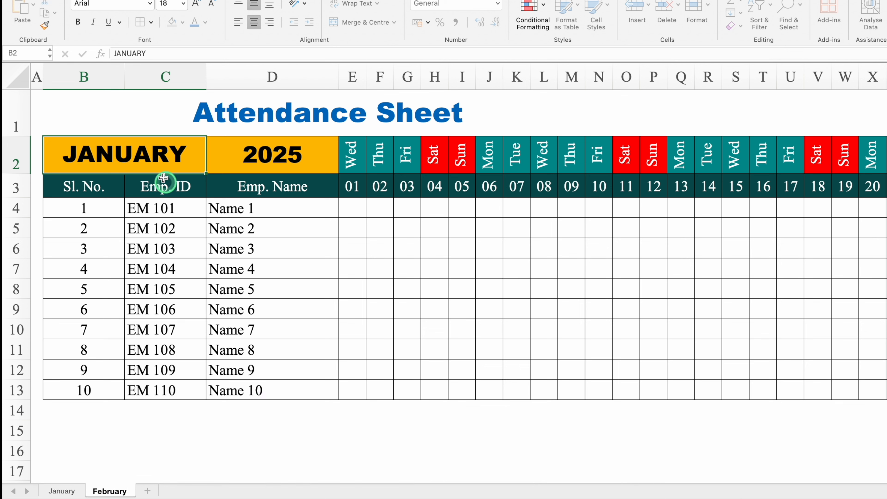
click(149, 150)
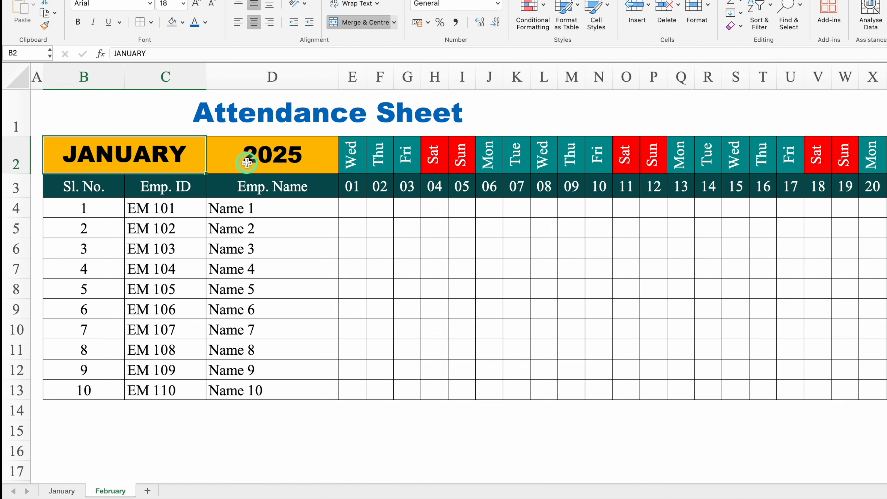
text(FEBRUARY)
key(Return)
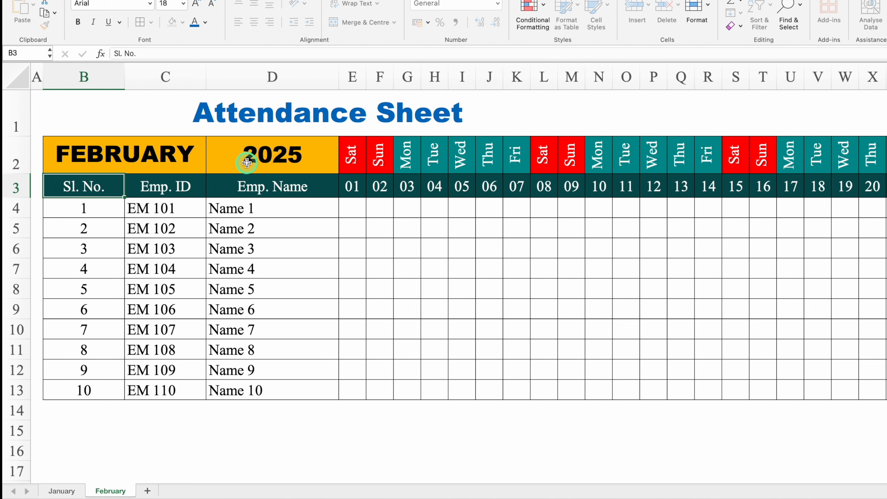
Step: Link the year in D2 of the February sheet to cell D2 of the January sheet with a formula
click(286, 155)
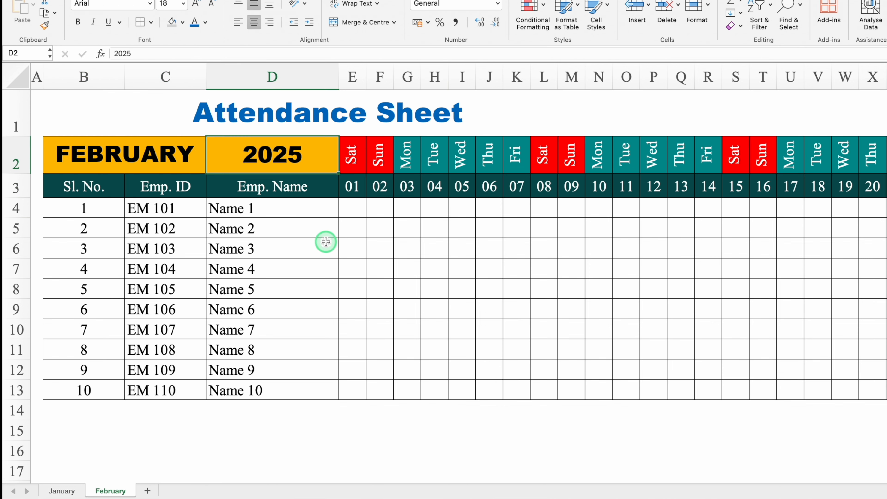
text(=)
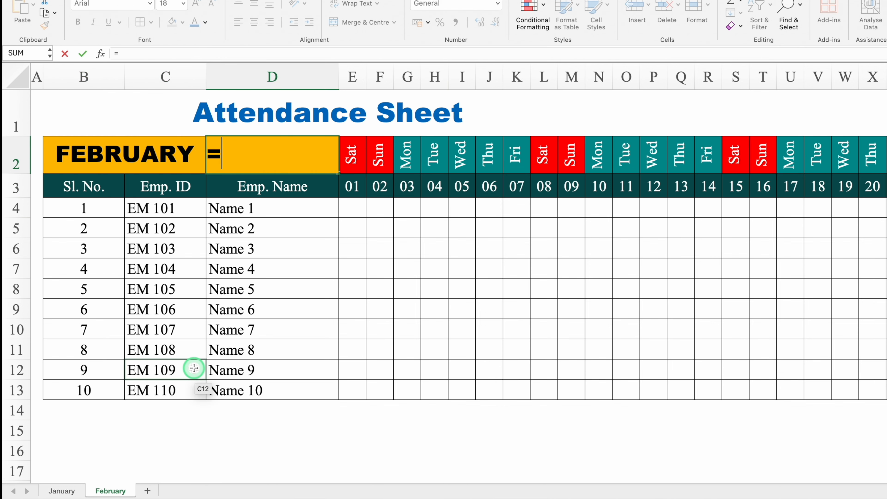
click(70, 488)
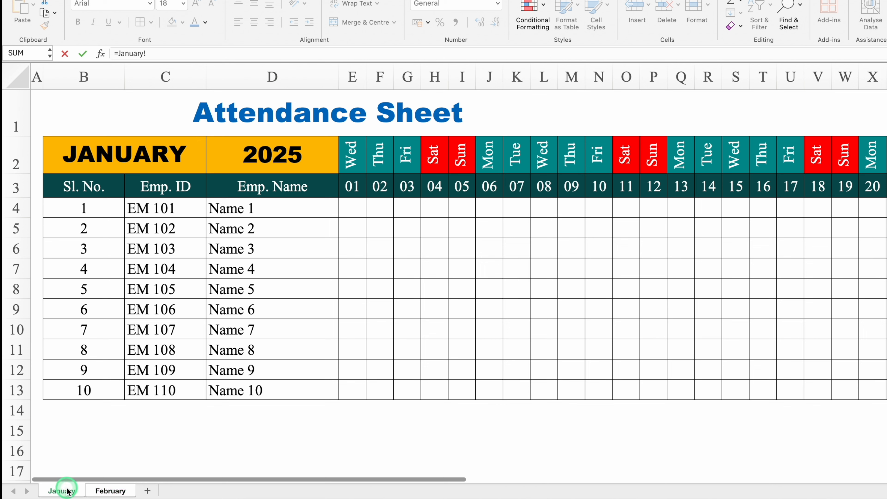
click(275, 150)
key(Return)
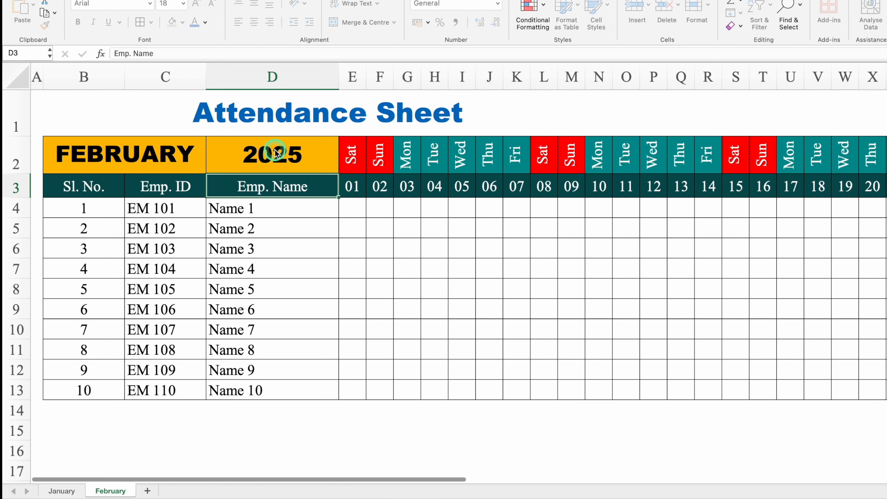
Step: Test the year link by entering 2026 in D2 of the January sheet and checking the February sheet
click(299, 149)
text(2026)
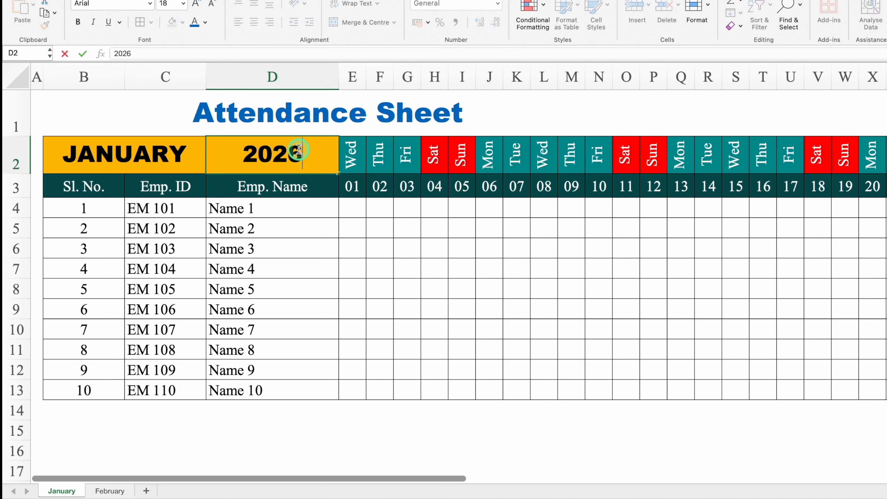
key(Return)
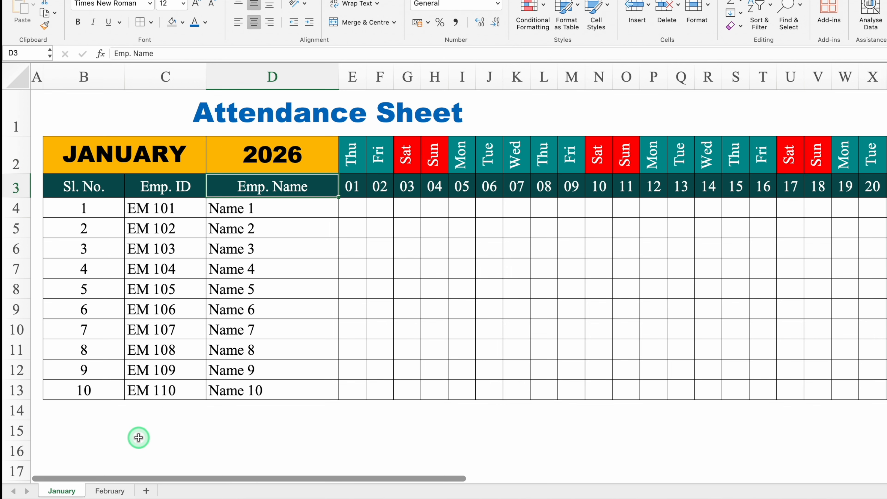
click(105, 491)
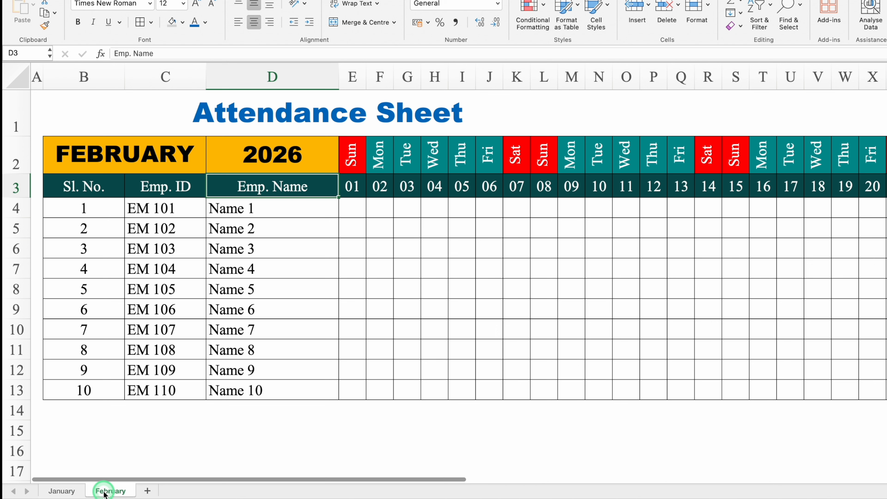
click(67, 491)
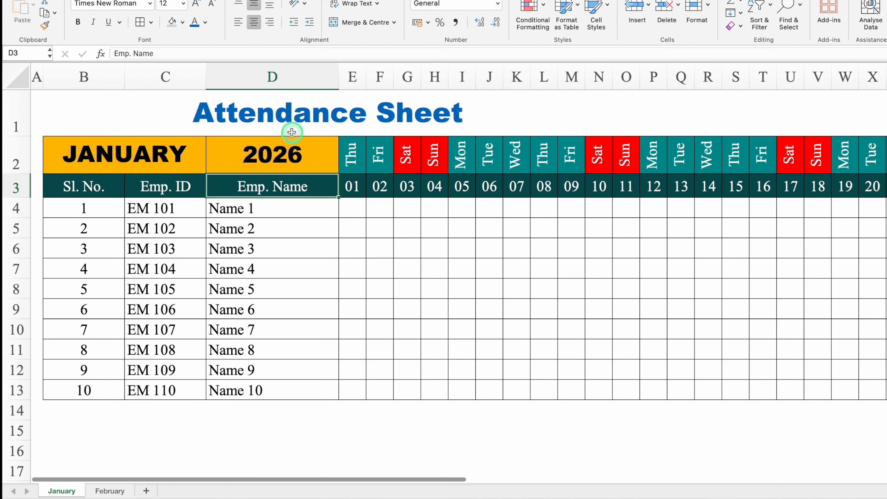
Step: Set the year in D2 of the January sheet back to 2025
click(291, 150)
click(218, 53)
key(BackSpace)
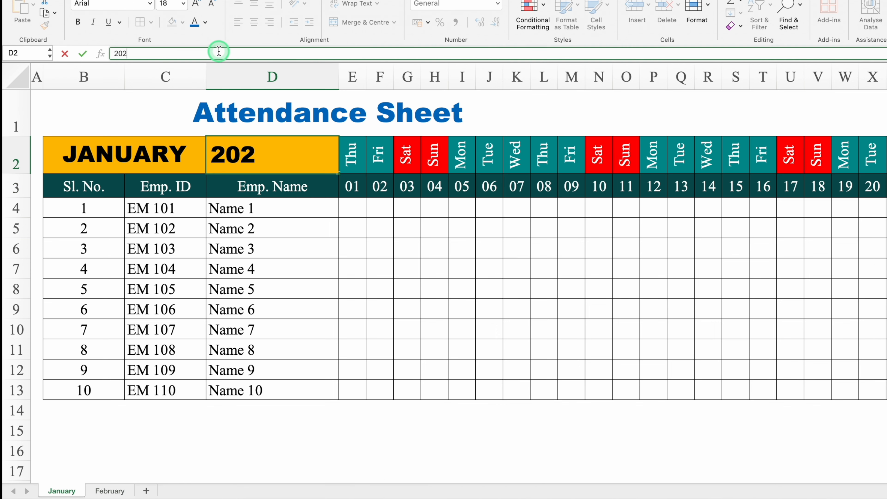
text(5)
key(Return)
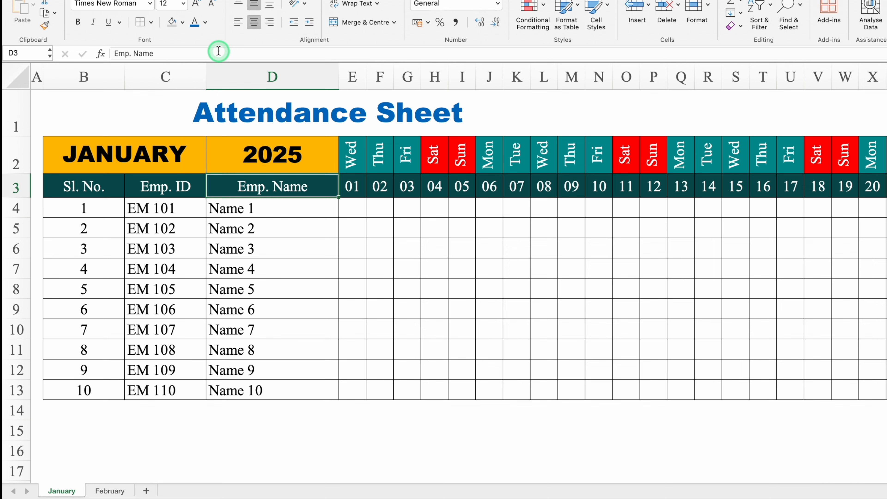
Step: Create a copy of the February sheet at the end of the workbook
click(110, 491)
right_click(112, 491)
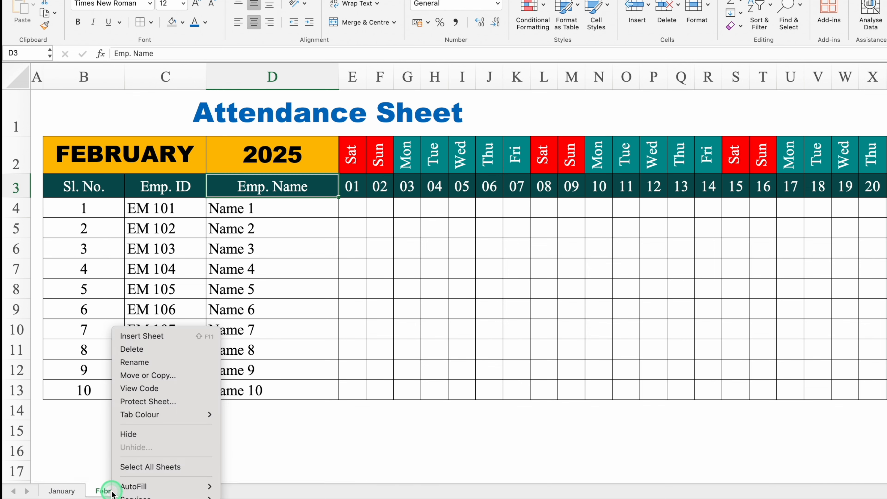
click(171, 375)
click(171, 373)
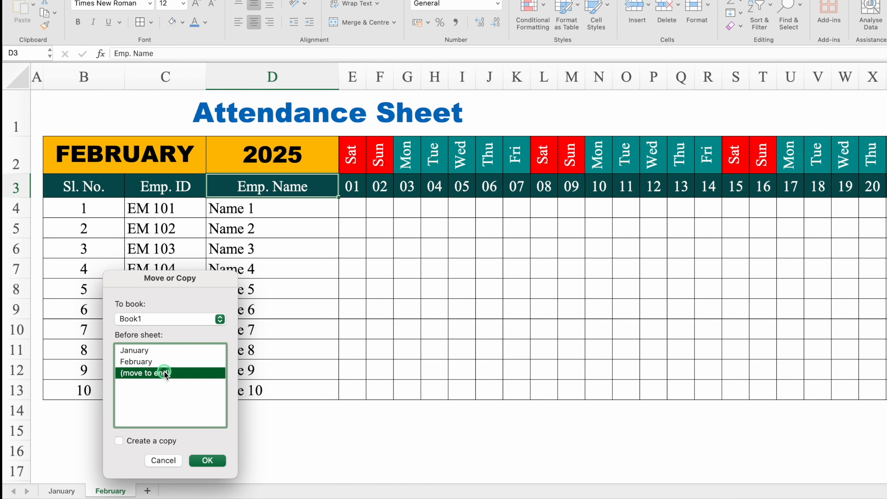
click(120, 443)
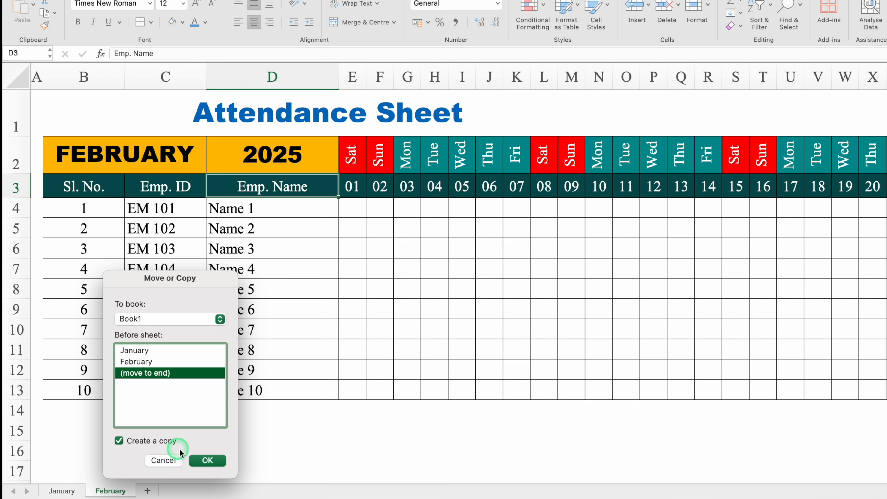
click(206, 461)
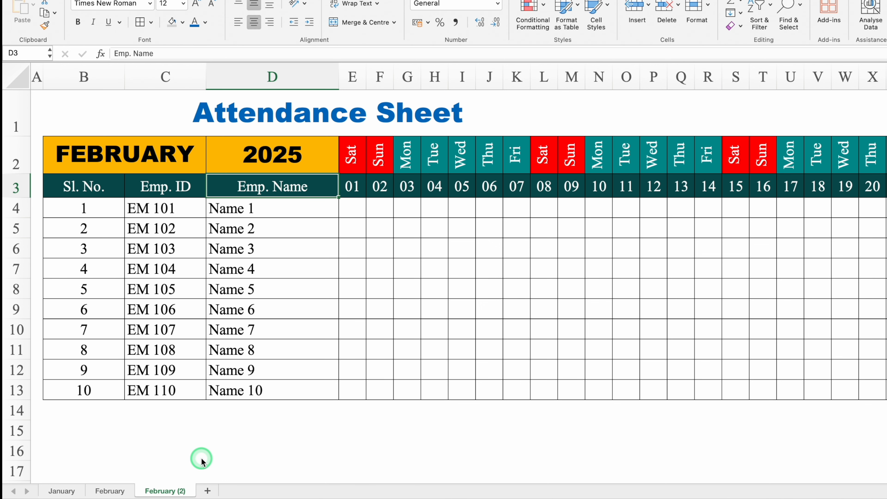
Step: Rename the copied sheet March and change its month heading in B2 to MARCH
double_click(174, 491)
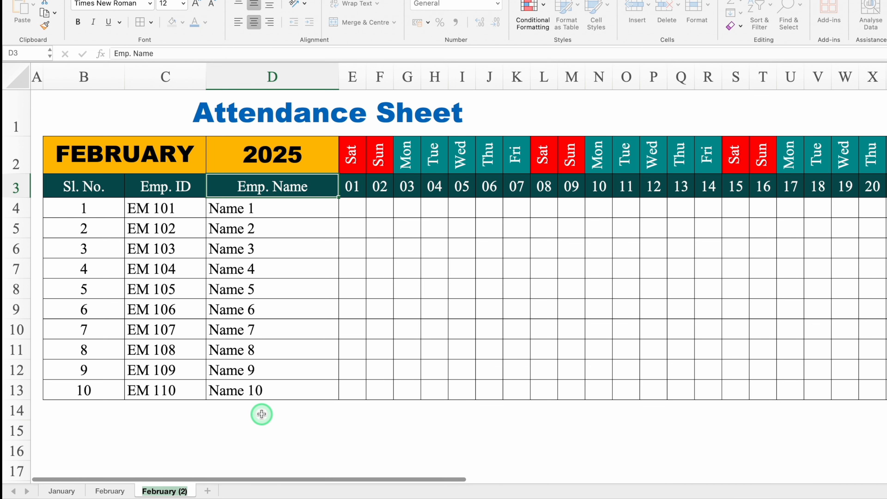
text(March)
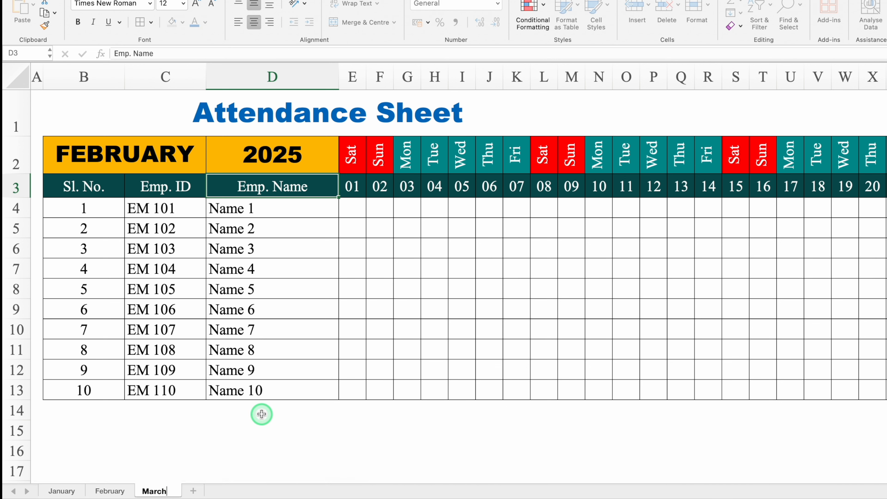
click(107, 159)
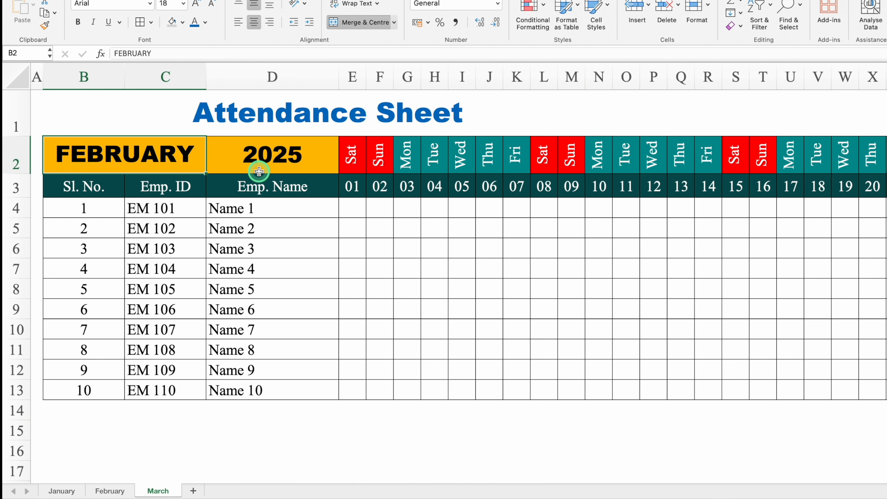
text(MARCH)
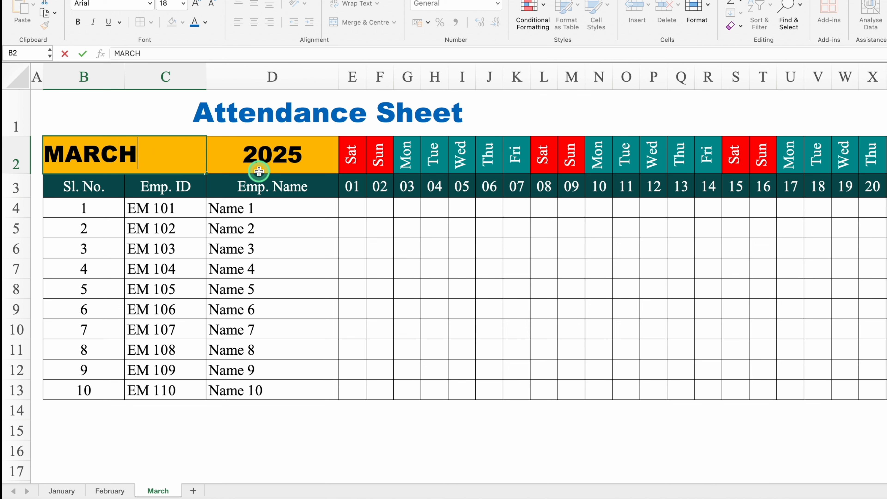
key(Return)
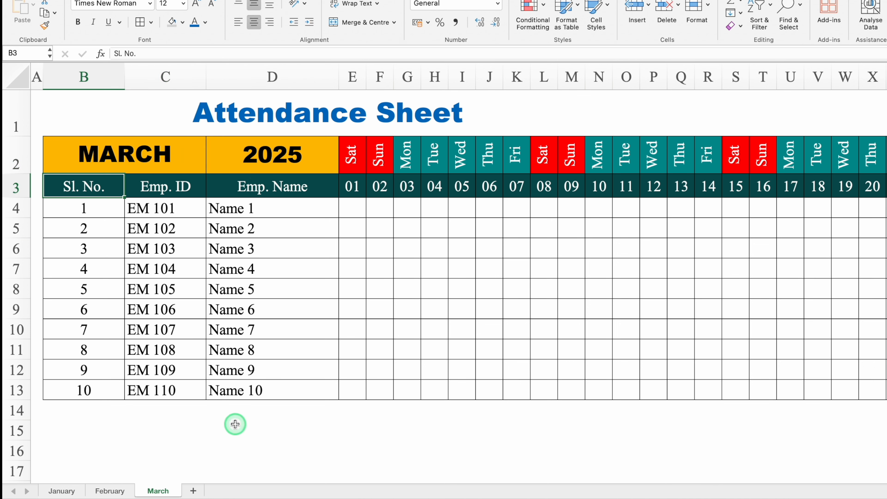
Step: Duplicate the March sheet for the remaining months plus one extra copy, and name and head the copies April through October
drag(158, 491, 245, 491)
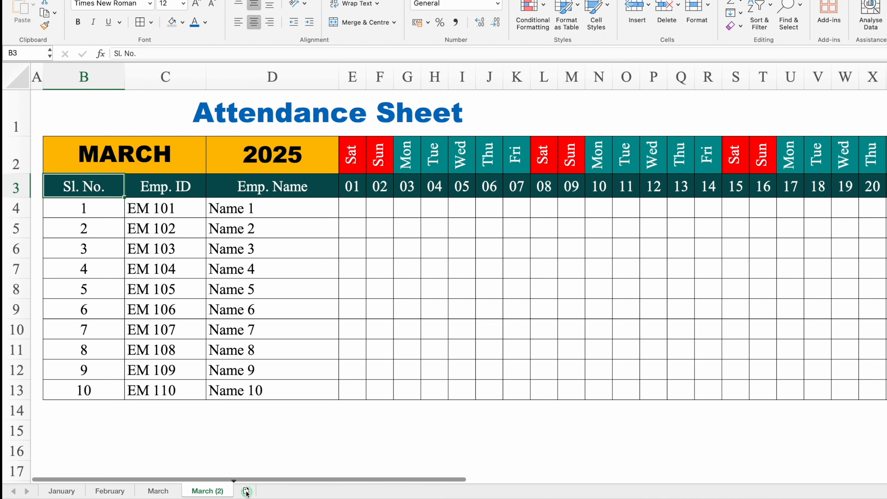
click(149, 157)
text(M)
click(174, 166)
text(AU)
click(170, 157)
text(October)
key(Return)
Step: Rename the next two sheet copies November and December, and set the December sheet's heading in B2 to DECEMBER
double_click(547, 491)
text(November)
double_click(600, 490)
text(December)
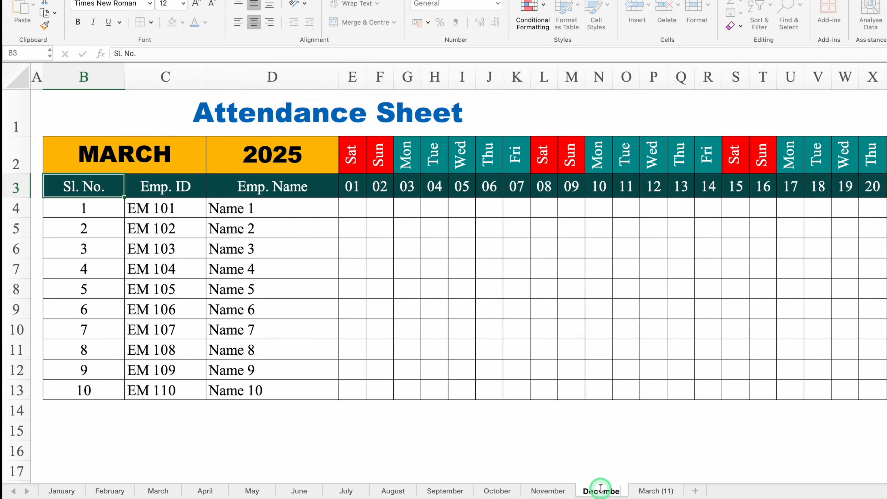
click(168, 158)
text(DECEMBER)
key(Return)
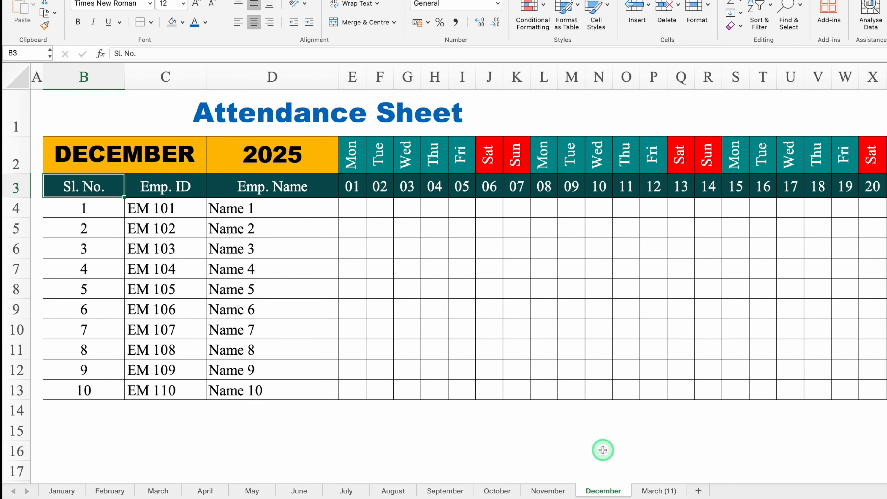
Step: Rename the last copy of the March sheet ANNUAL
click(664, 489)
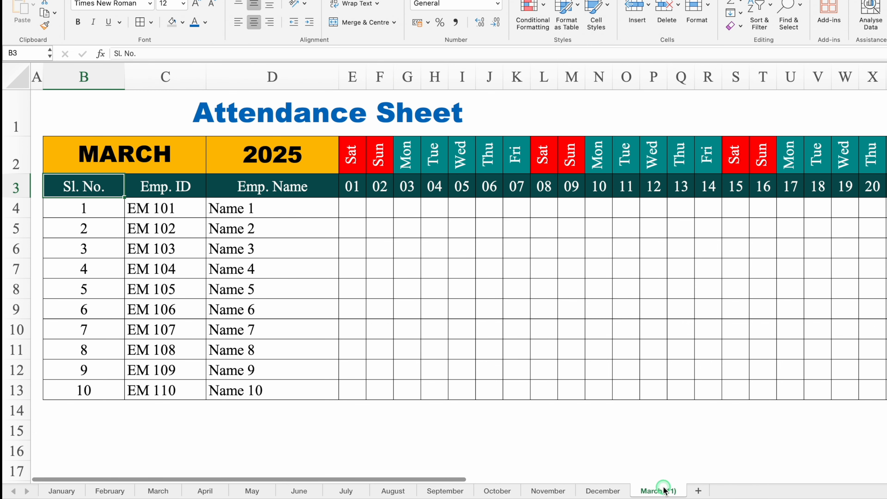
text(ANNUAL)
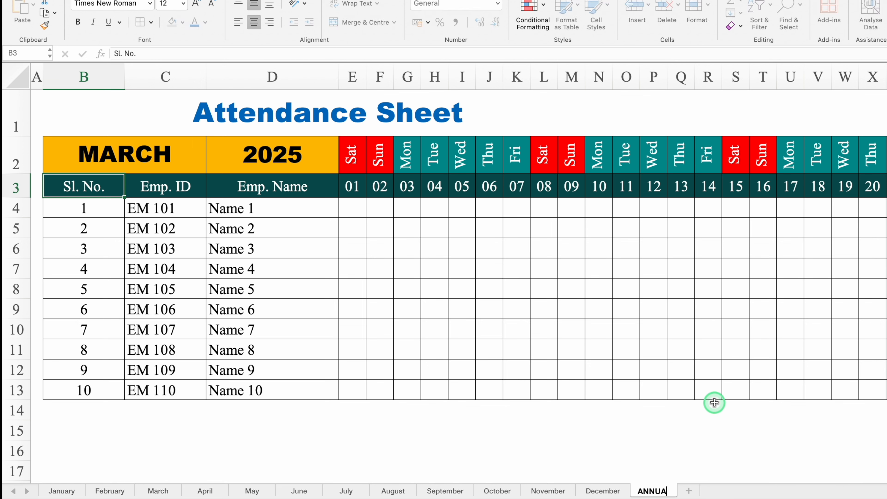
click(614, 443)
Step: Test a misspelled month by entering FEBUARY in B2 of the February sheet, and undo the change
click(111, 490)
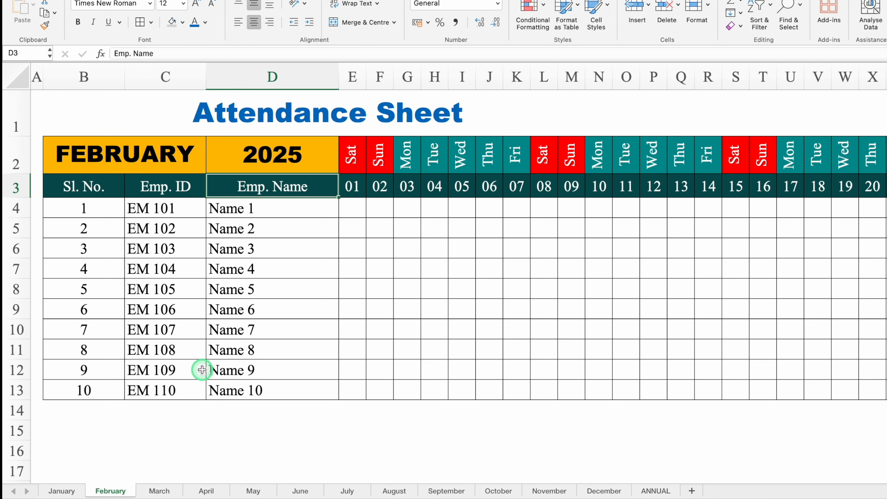
click(113, 163)
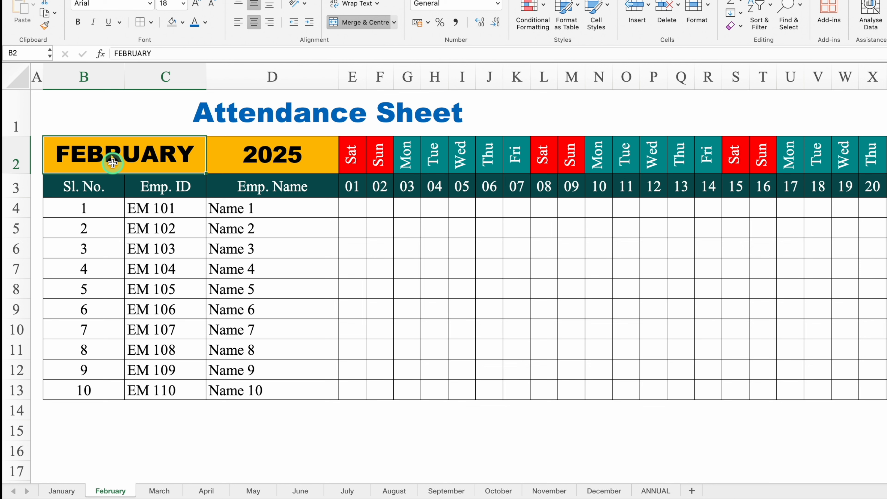
text(FEBUARY)
key(Return)
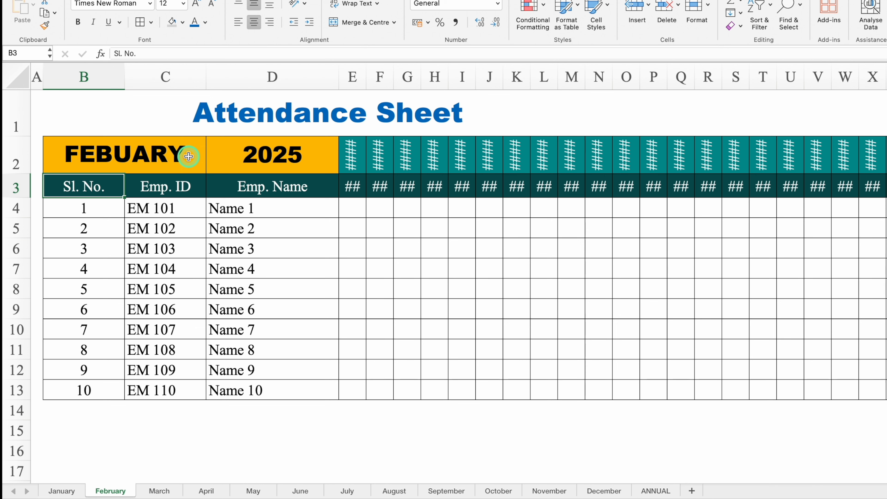
key(super+z)
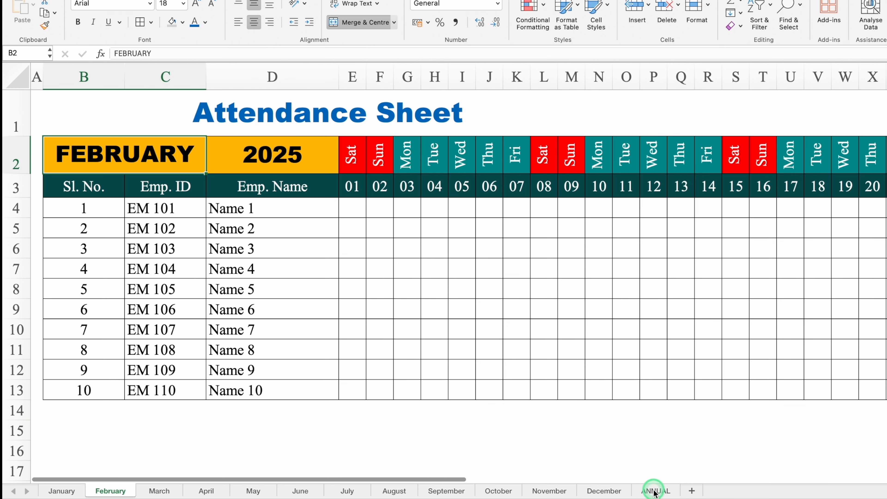
Step: Delete all the daily date columns before the Present column on the ANNUAL sheet and clear the count formulas in E4:I13
click(655, 491)
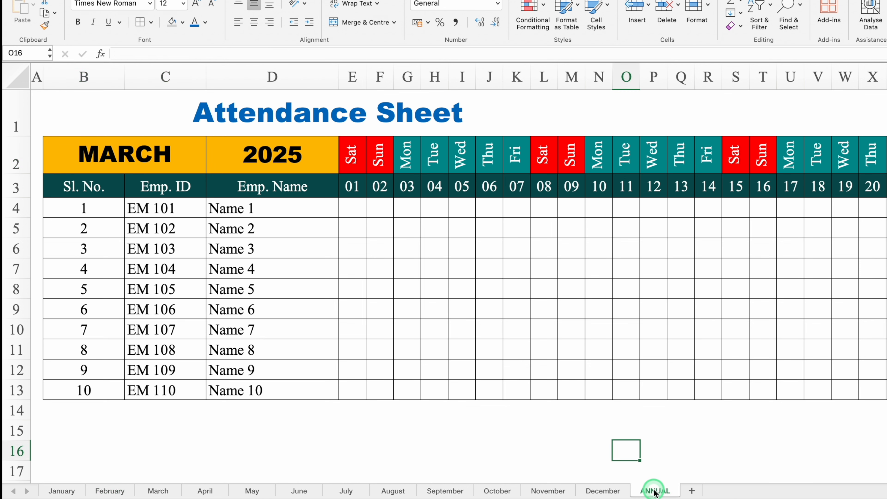
drag(352, 76, 791, 79)
right_click(739, 79)
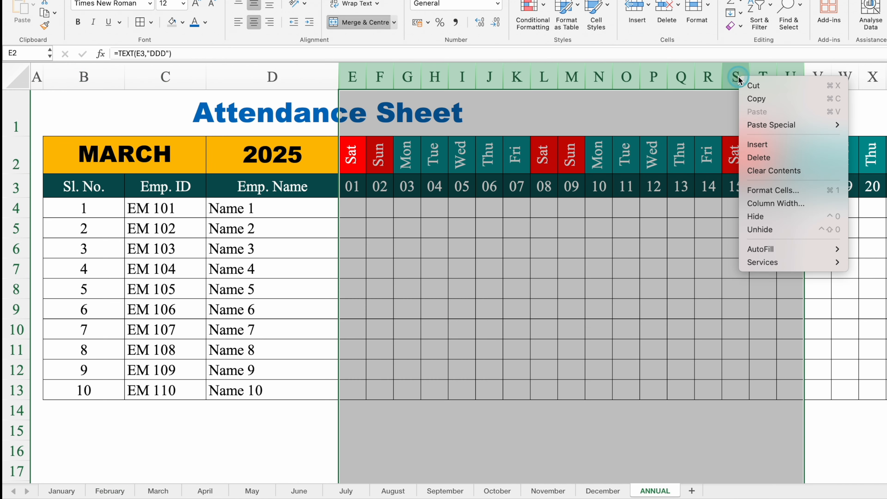
click(761, 158)
click(353, 75)
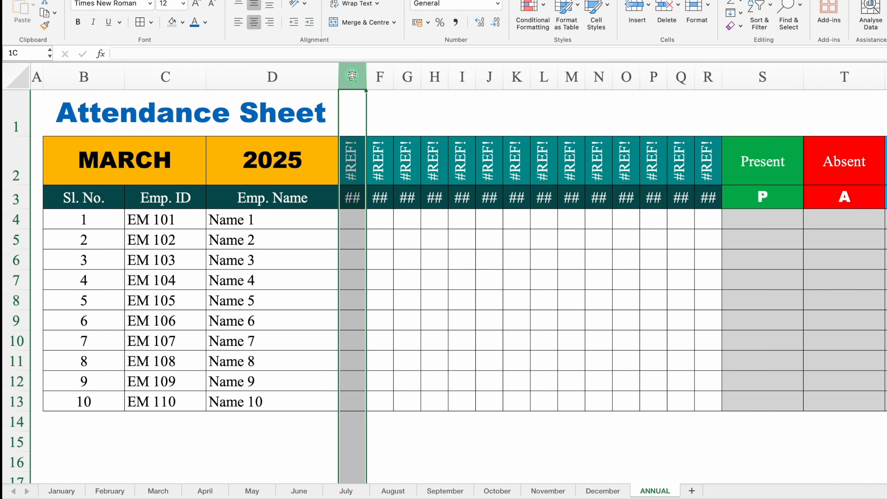
drag(352, 75, 709, 80)
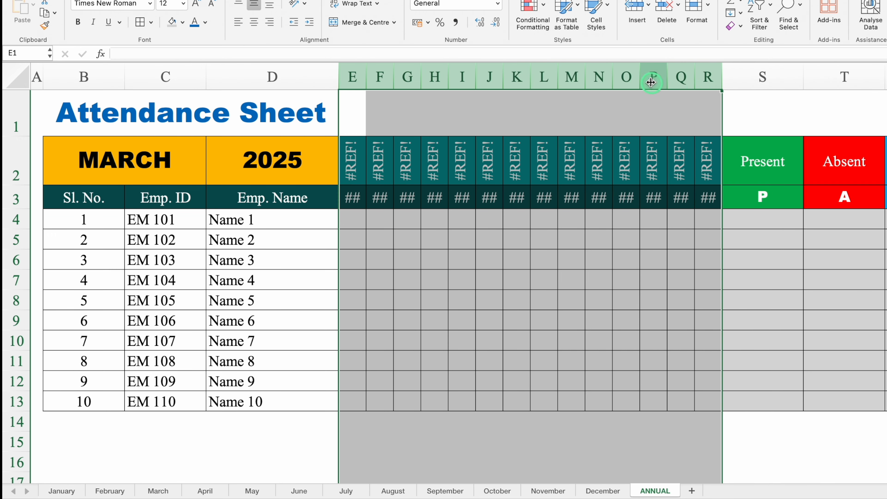
right_click(652, 82)
click(681, 157)
click(542, 248)
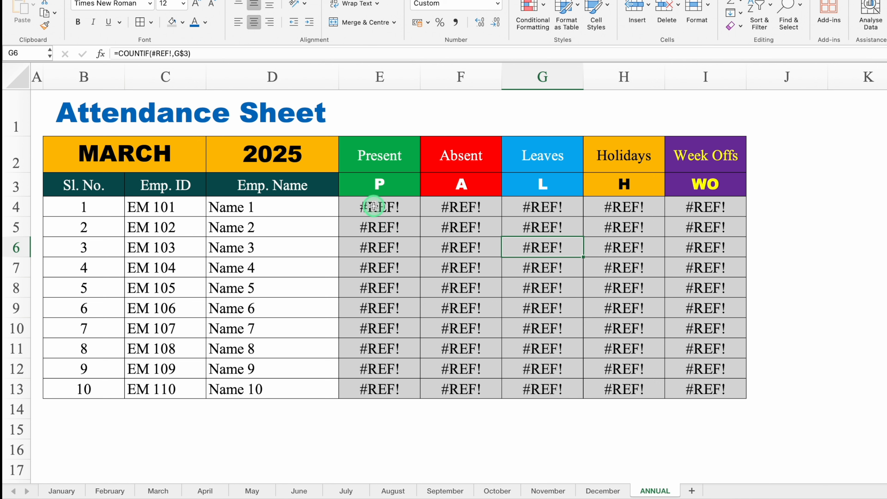
drag(367, 206, 701, 383)
key(Delete)
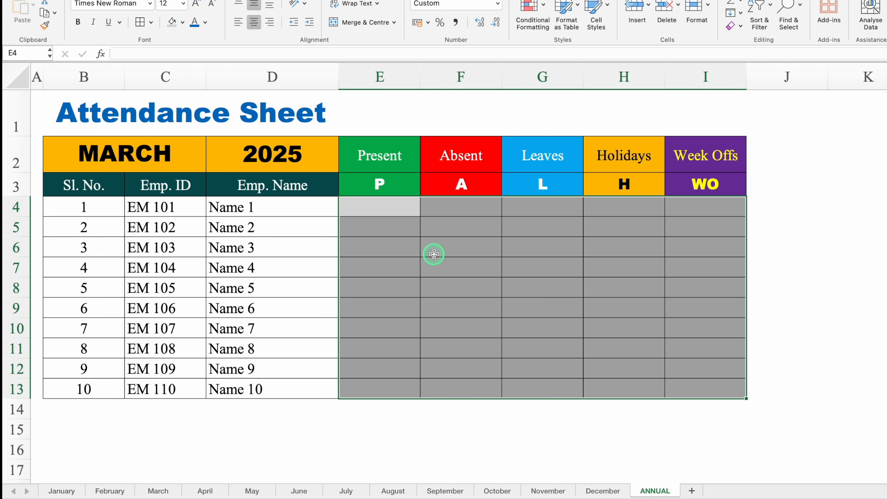
Step: Enter =SUM('January:December'!AJ4) in E4 of the ANNUAL sheet to total the Present counts across all months
click(385, 205)
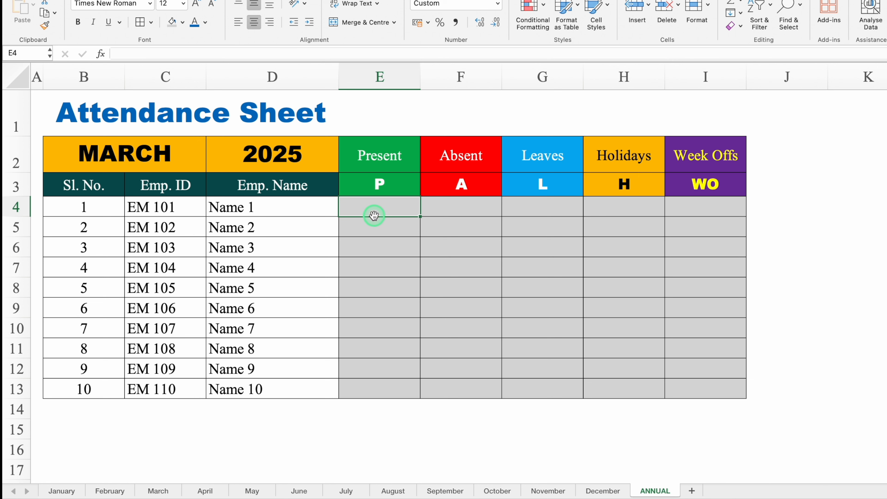
text(=sum)
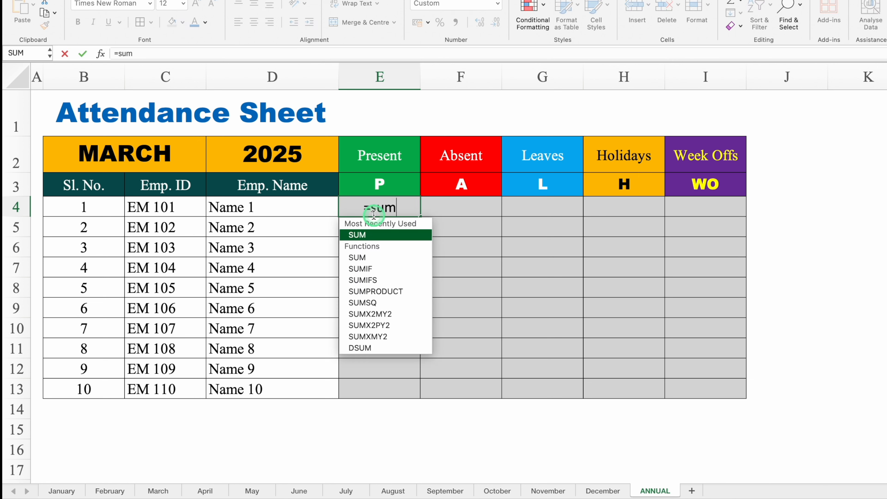
double_click(387, 238)
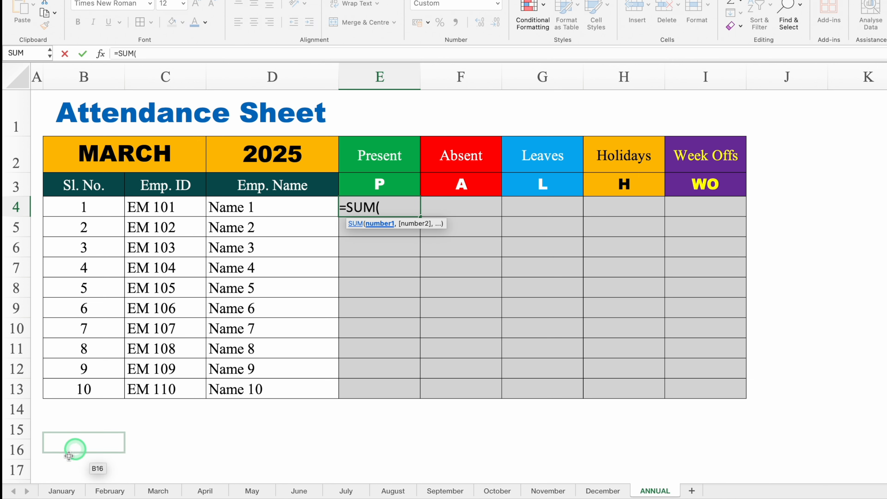
click(58, 491)
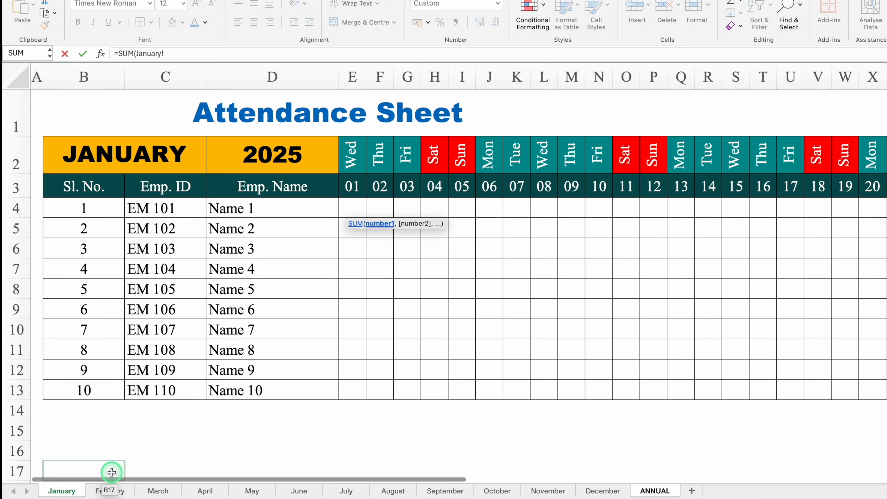
drag(115, 478, 496, 468)
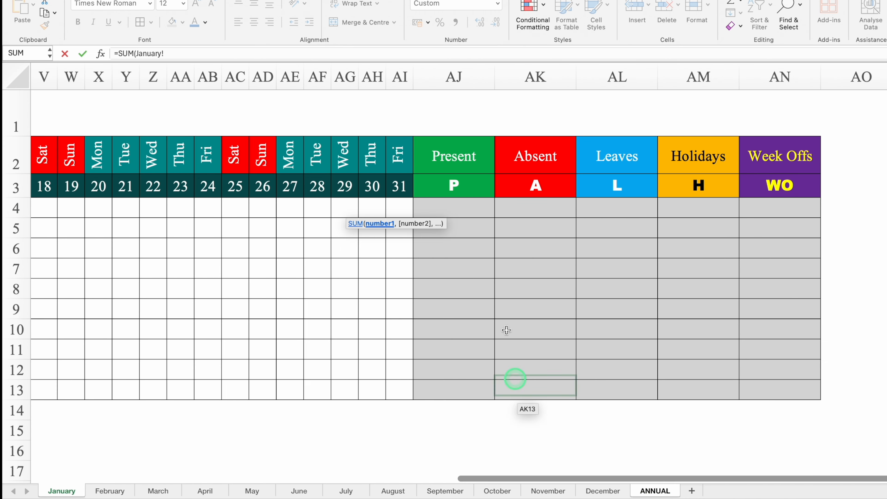
click(467, 209)
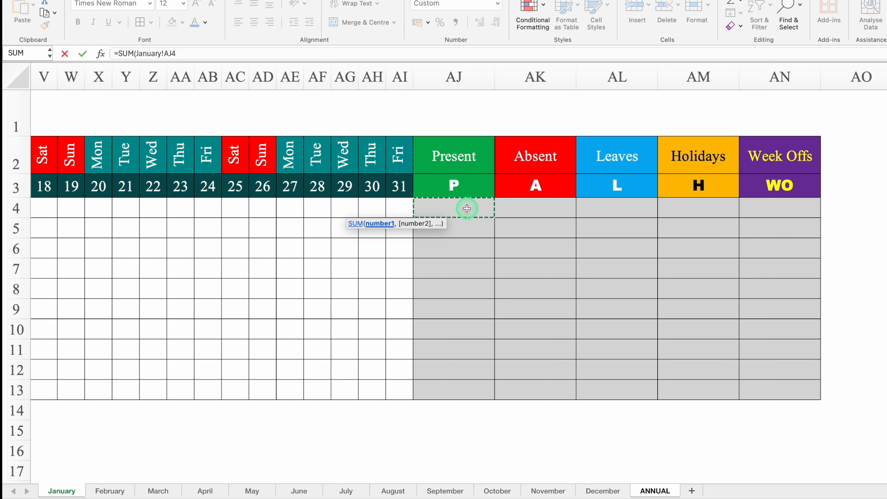
shift+click(608, 491)
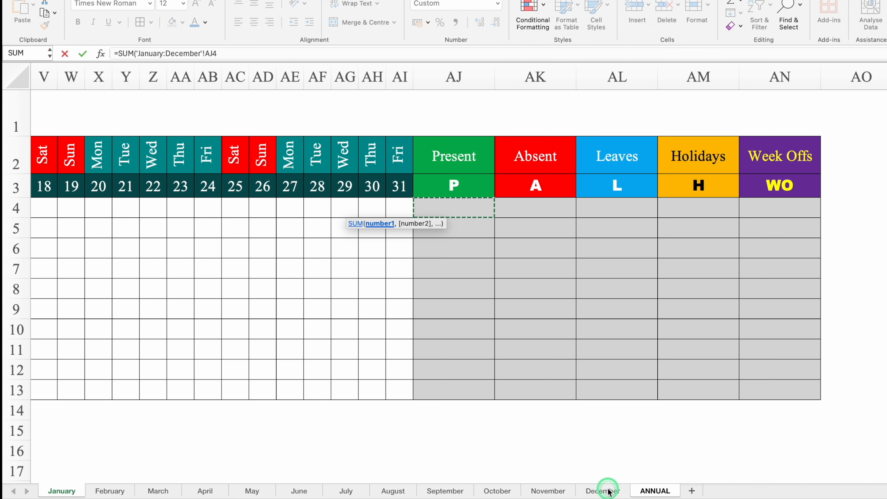
text())
key(Return)
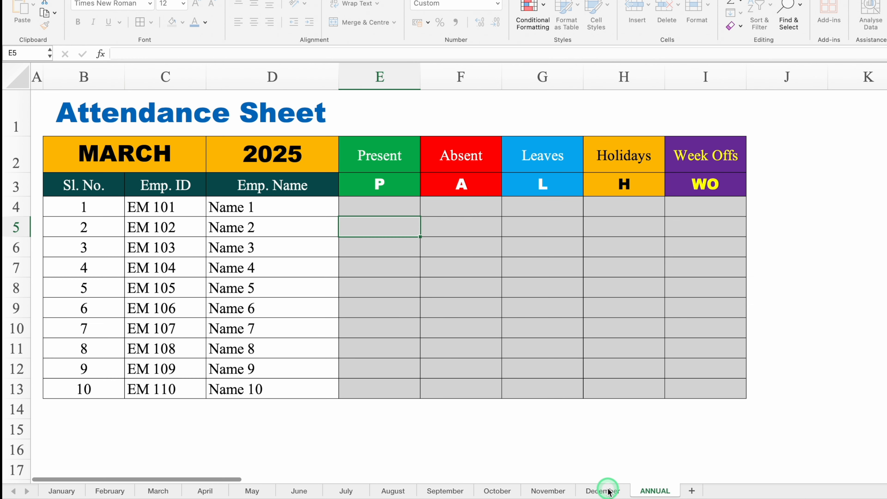
Step: Fill the annual SUM formula from E4 across the summary range E4:I13
click(400, 207)
drag(420, 217, 748, 401)
click(792, 332)
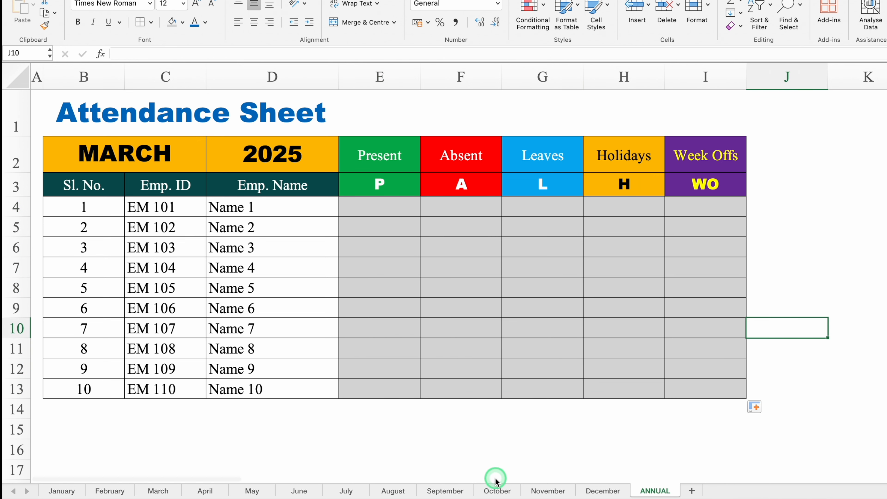
Step: Choose attendance code P for G5 on the October sheet and fill it through N13
click(500, 491)
click(407, 229)
click(426, 231)
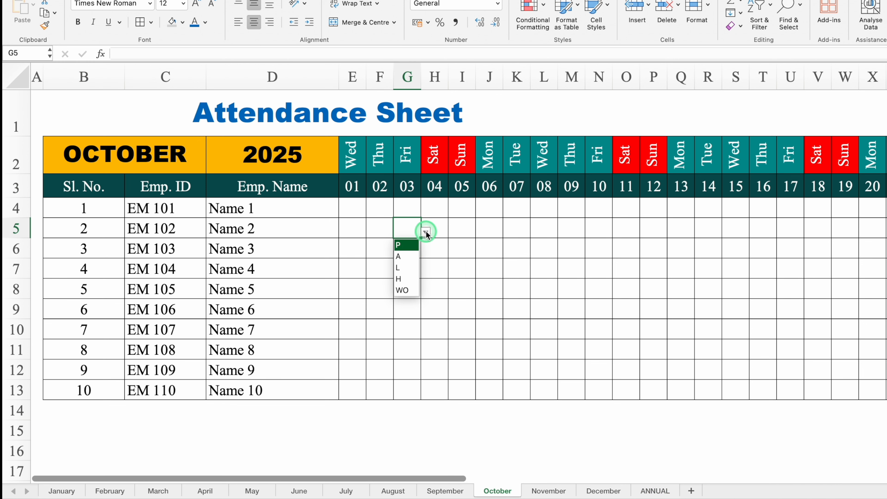
click(409, 245)
drag(423, 244, 595, 386)
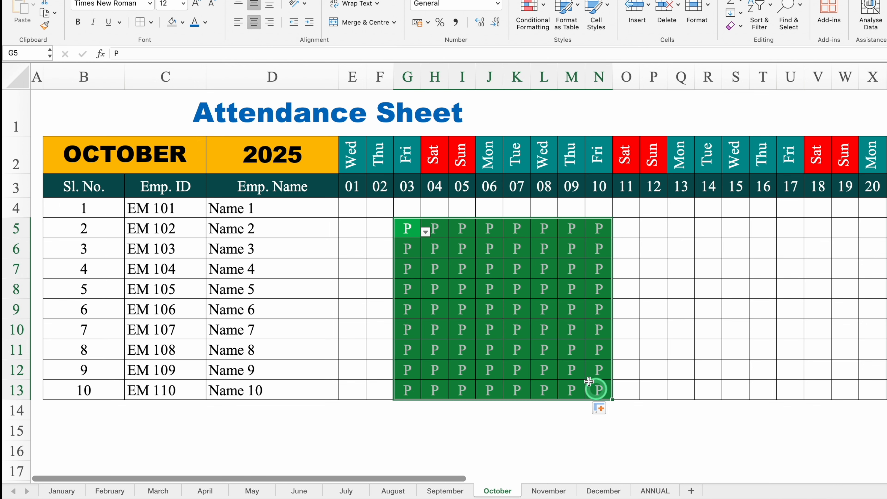
Step: Change J7 on the October sheet to A and fill the code down to J11
click(513, 271)
click(490, 270)
click(507, 272)
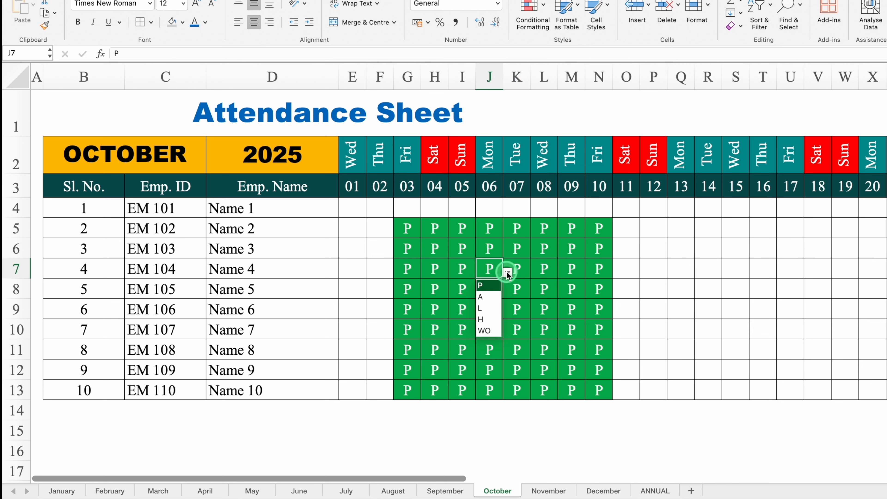
click(490, 300)
drag(503, 278, 509, 351)
Step: Change L7 on the October sheet to L, fill it down to L11, and check the totals on the ANNUAL sheet
click(548, 265)
click(564, 272)
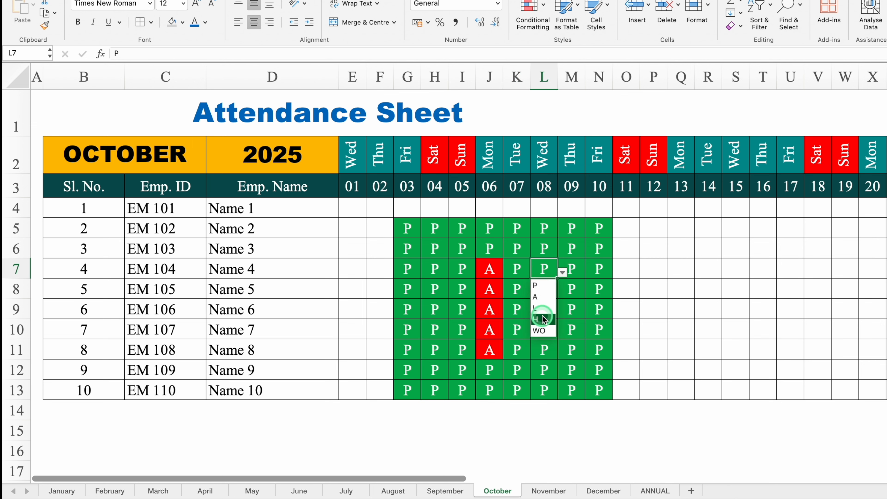
click(537, 308)
drag(558, 278, 559, 353)
click(594, 449)
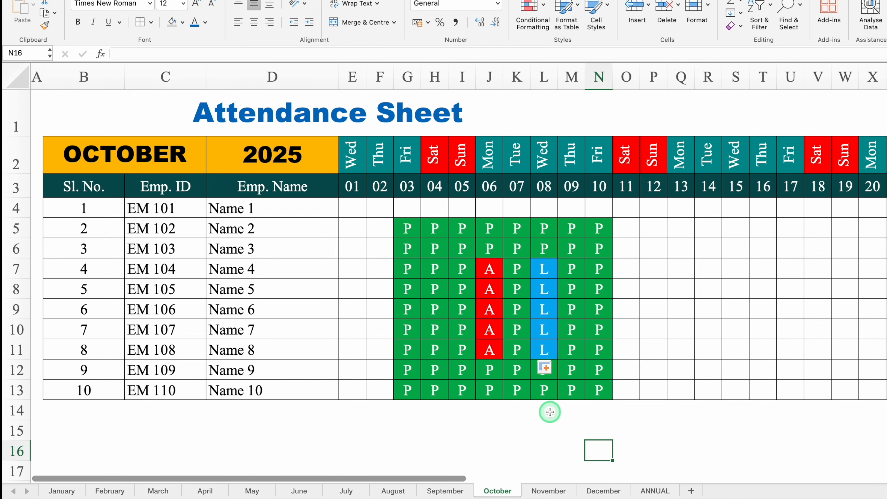
click(654, 491)
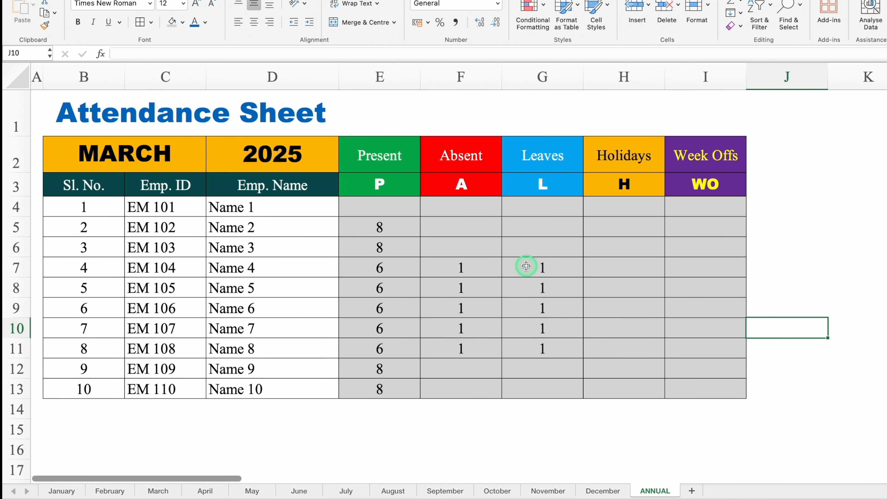